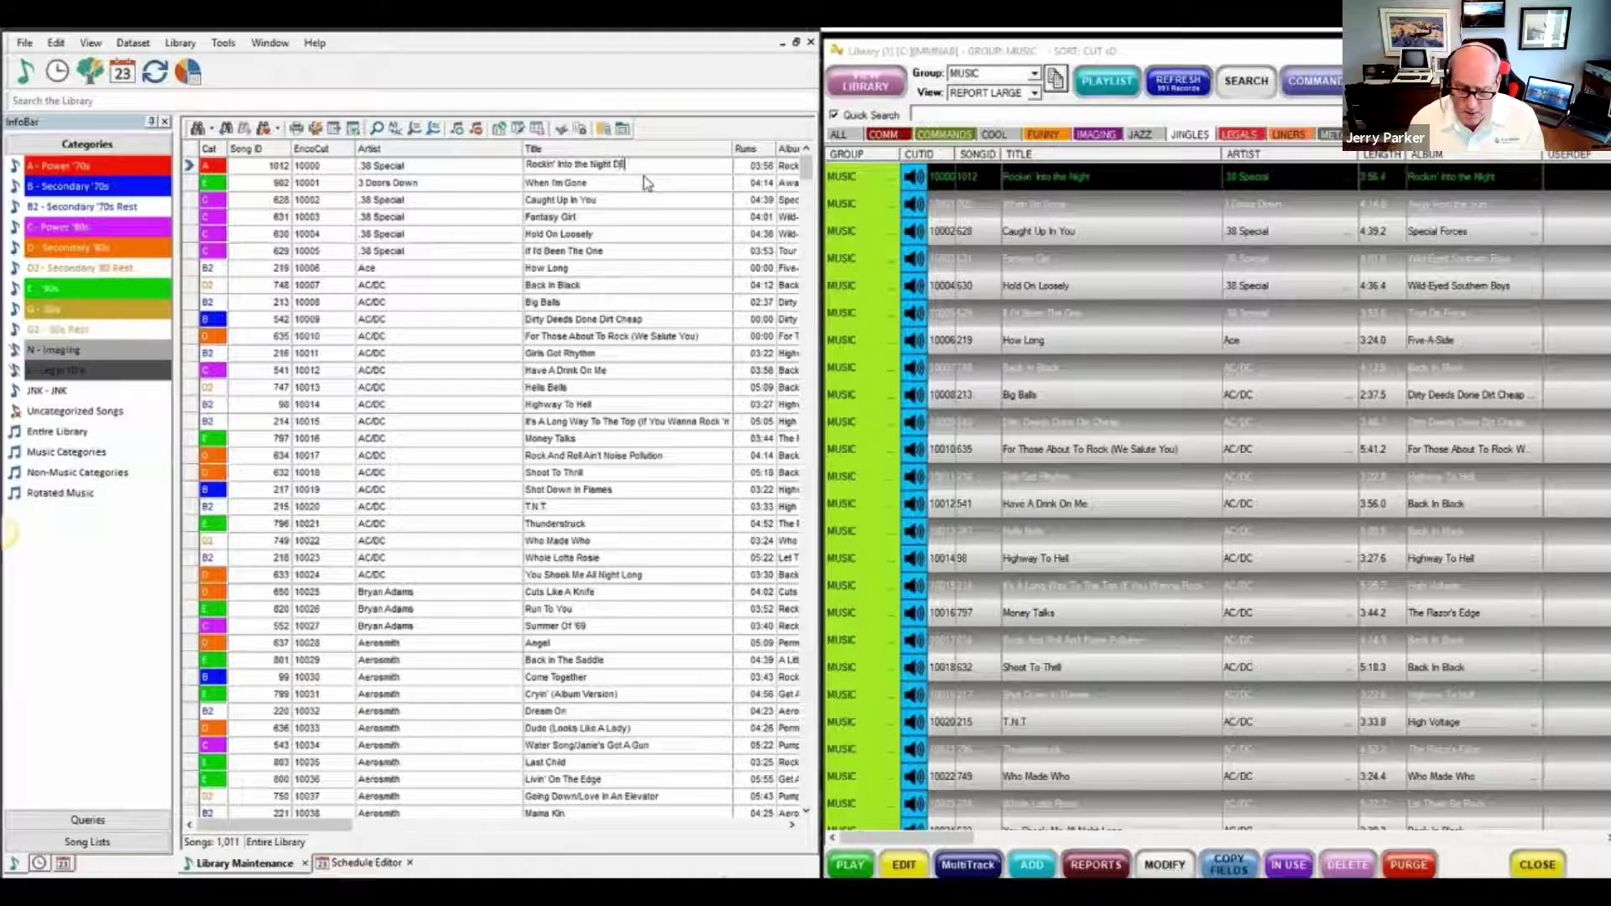
# Step: Commit the title "Rockin' Into the Night DEMO" for cut 10000 and run the default library synchronization
pyautogui.click(644, 180)
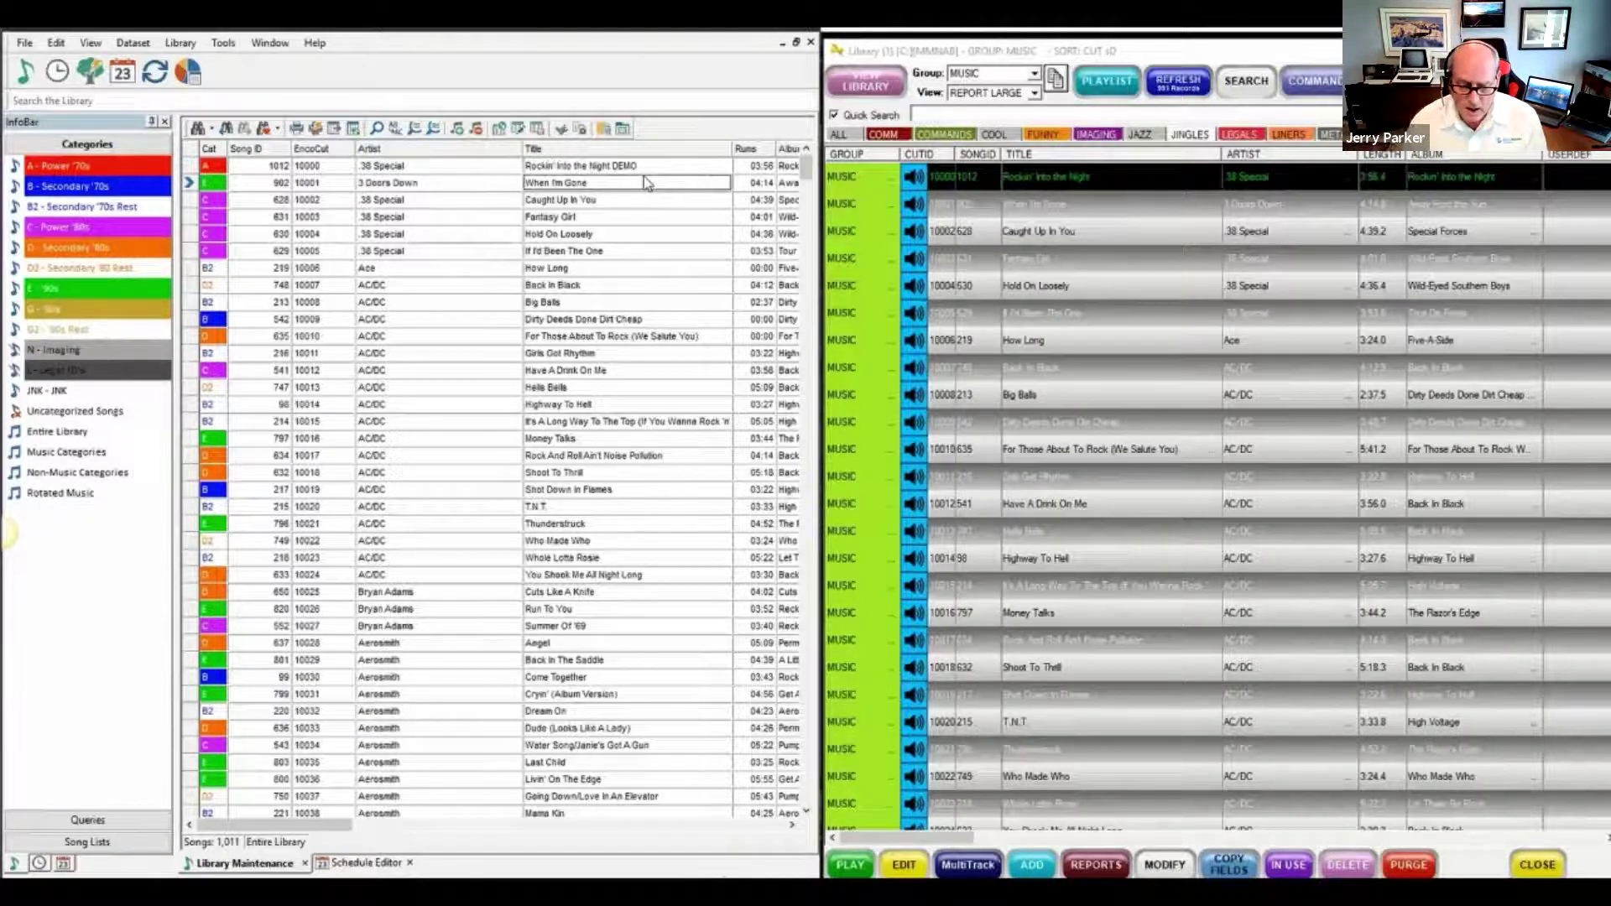
pyautogui.click(353, 128)
pyautogui.click(389, 320)
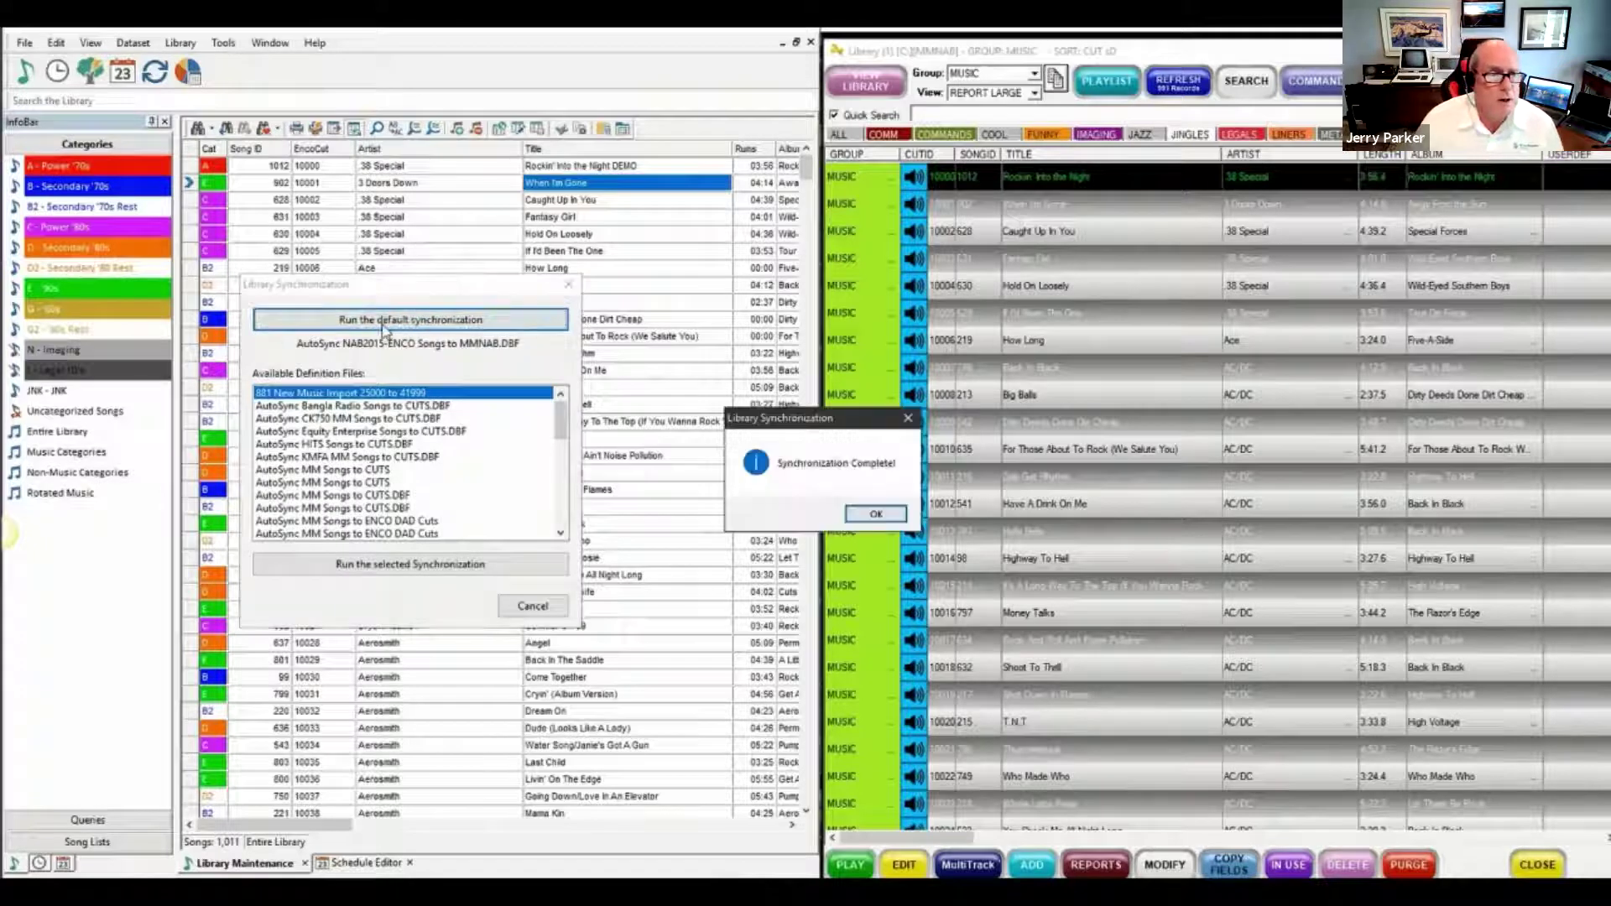
pyautogui.click(868, 515)
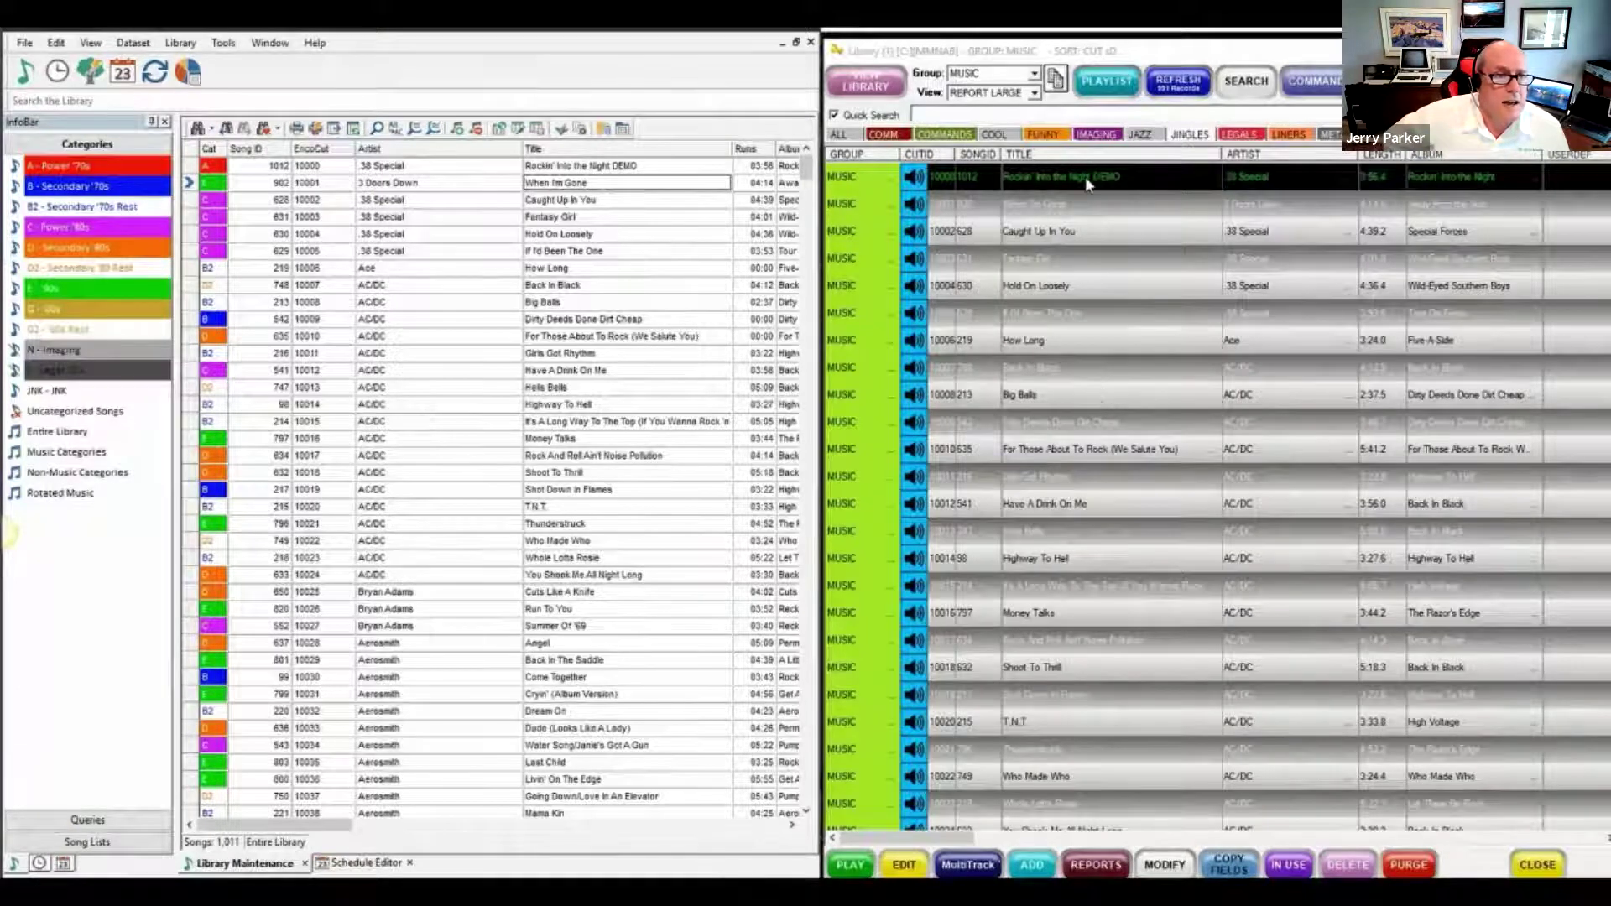
# Step: Re-enter the title of cut 10000 by .38 Special as "Rockin' Into the Night DEMO" in the song list
pyautogui.click(634, 167)
pyautogui.press('BackSpace')
pyautogui.press('BackSpace')
pyautogui.press('BackSpace')
pyautogui.press('BackSpace')
pyautogui.press('BackSpace')
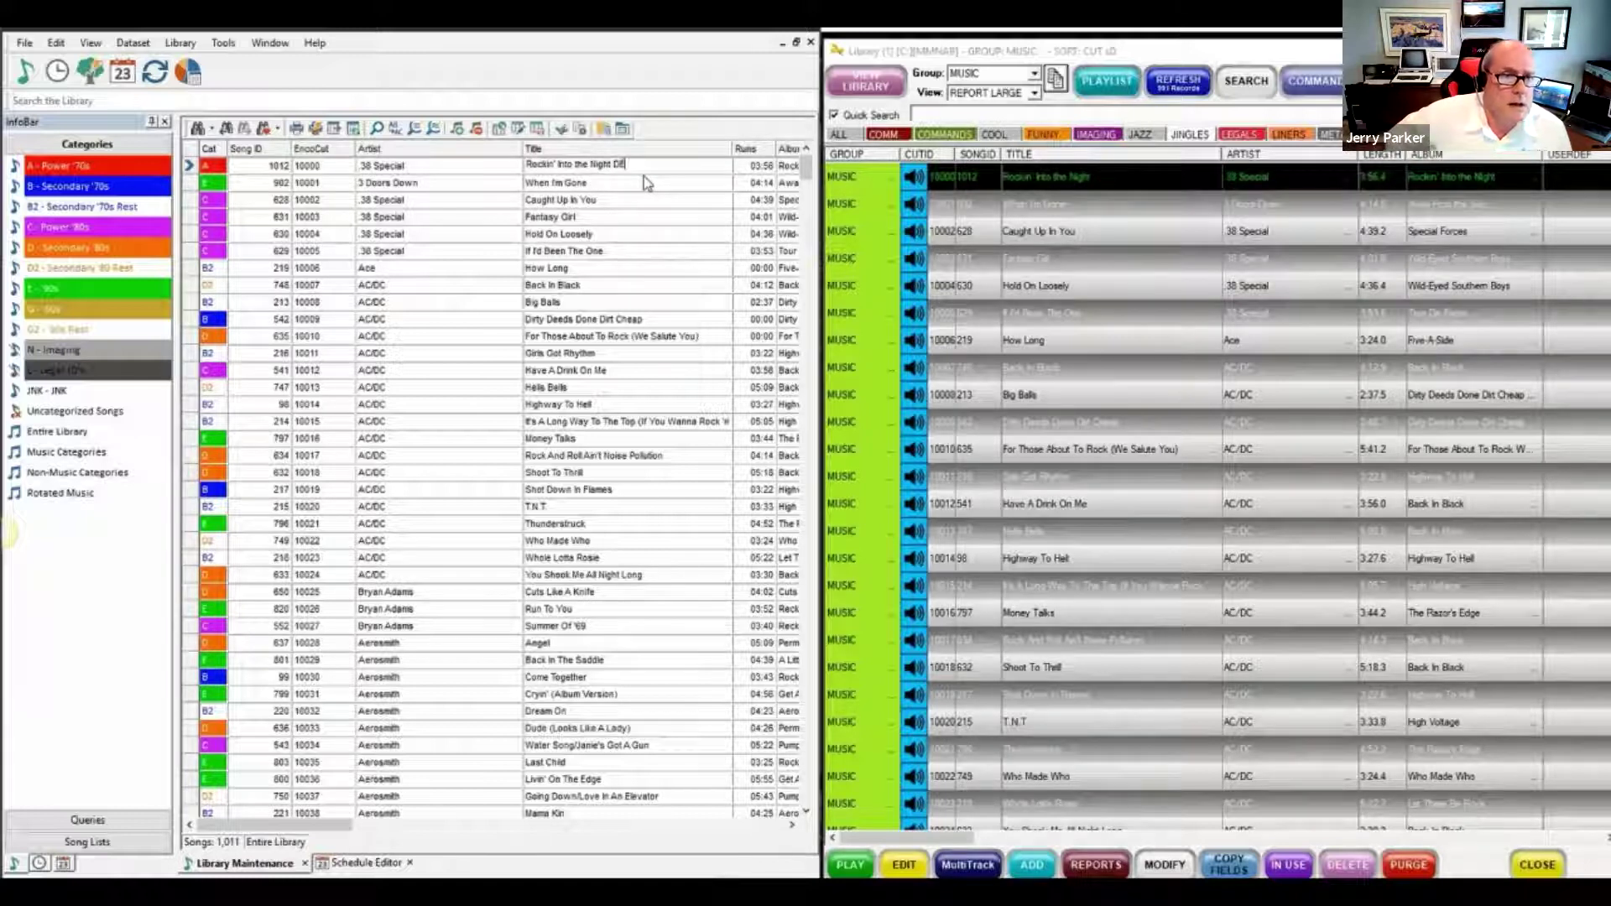
pyautogui.click(642, 180)
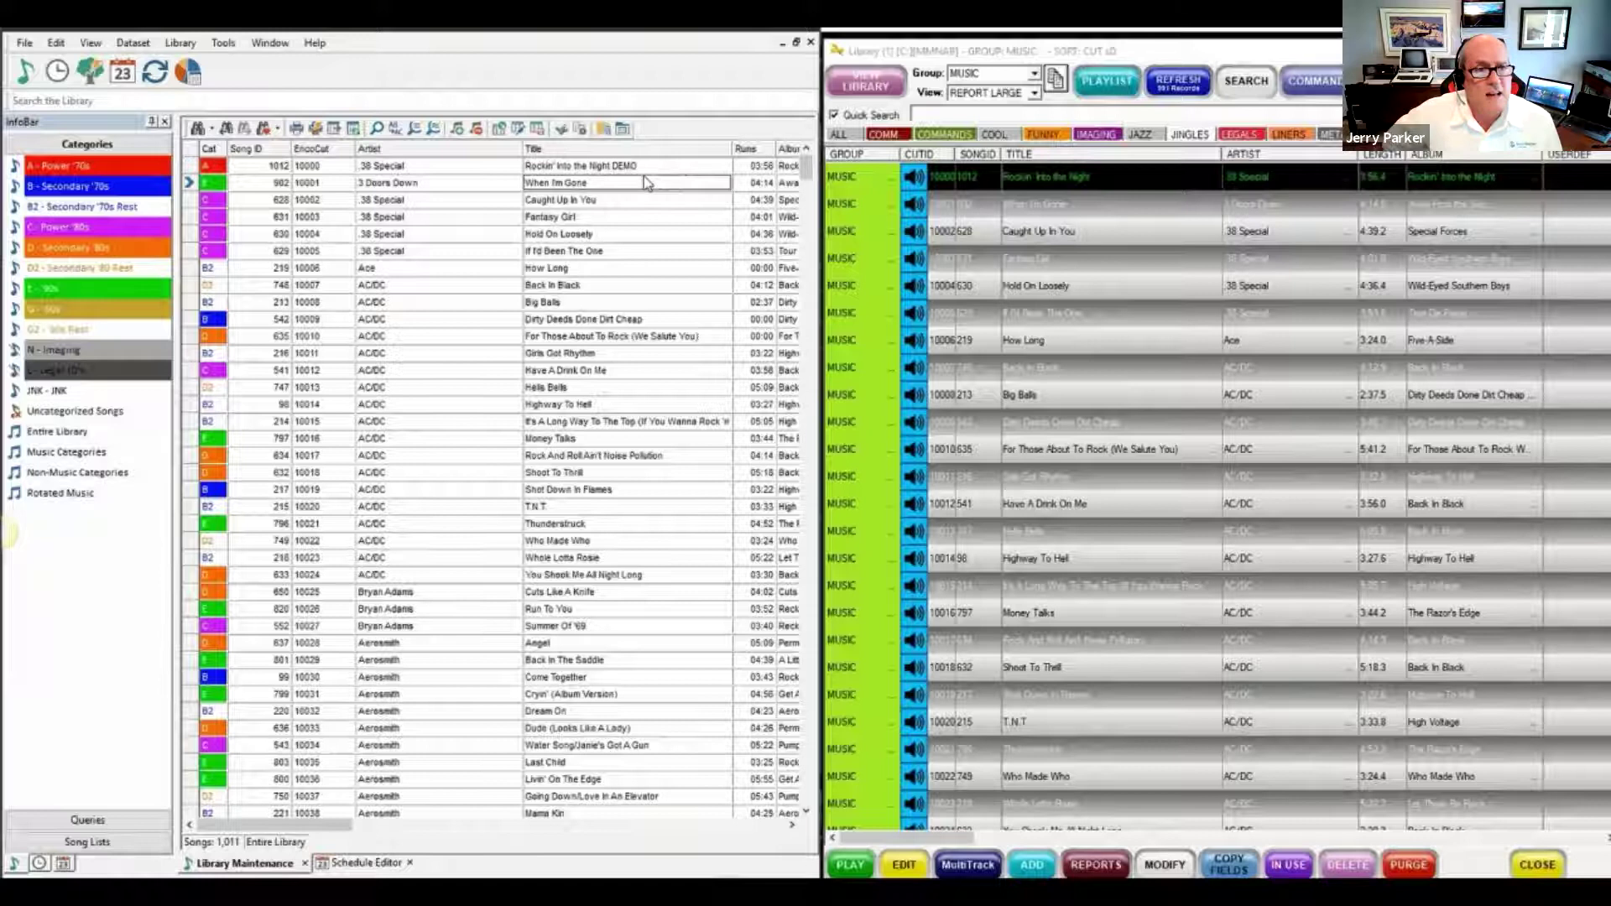
# Step: Run the default library synchronization, AutoSync NAB2015-ENCO Songs to MMNAB.DBF, and dismiss its completion message
pyautogui.click(353, 128)
pyautogui.click(389, 319)
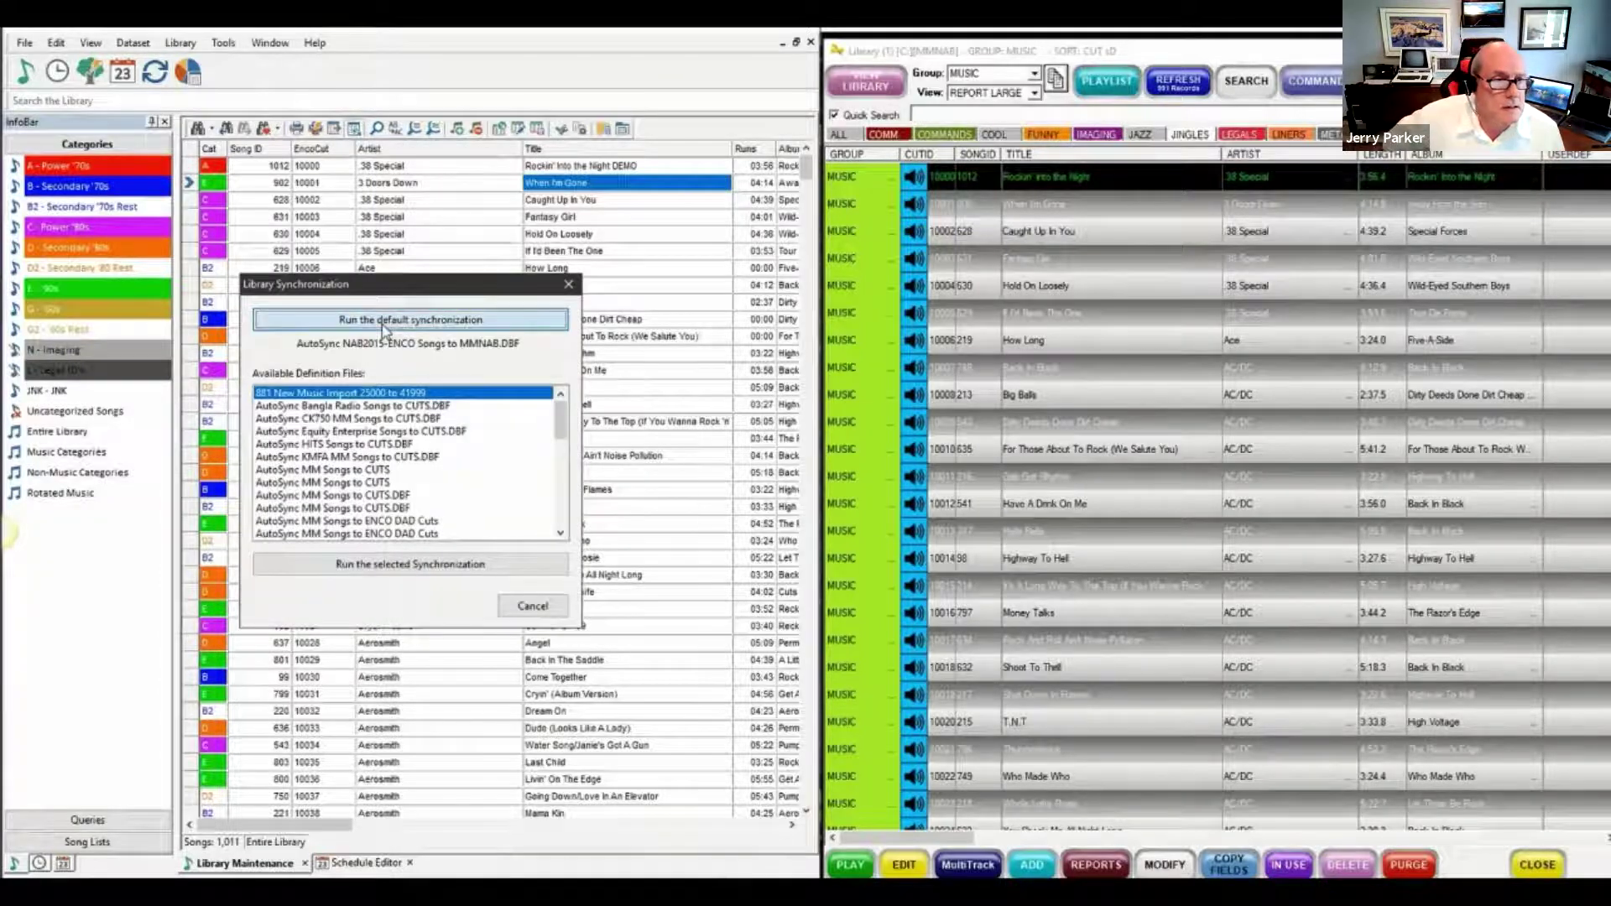
pyautogui.click(858, 518)
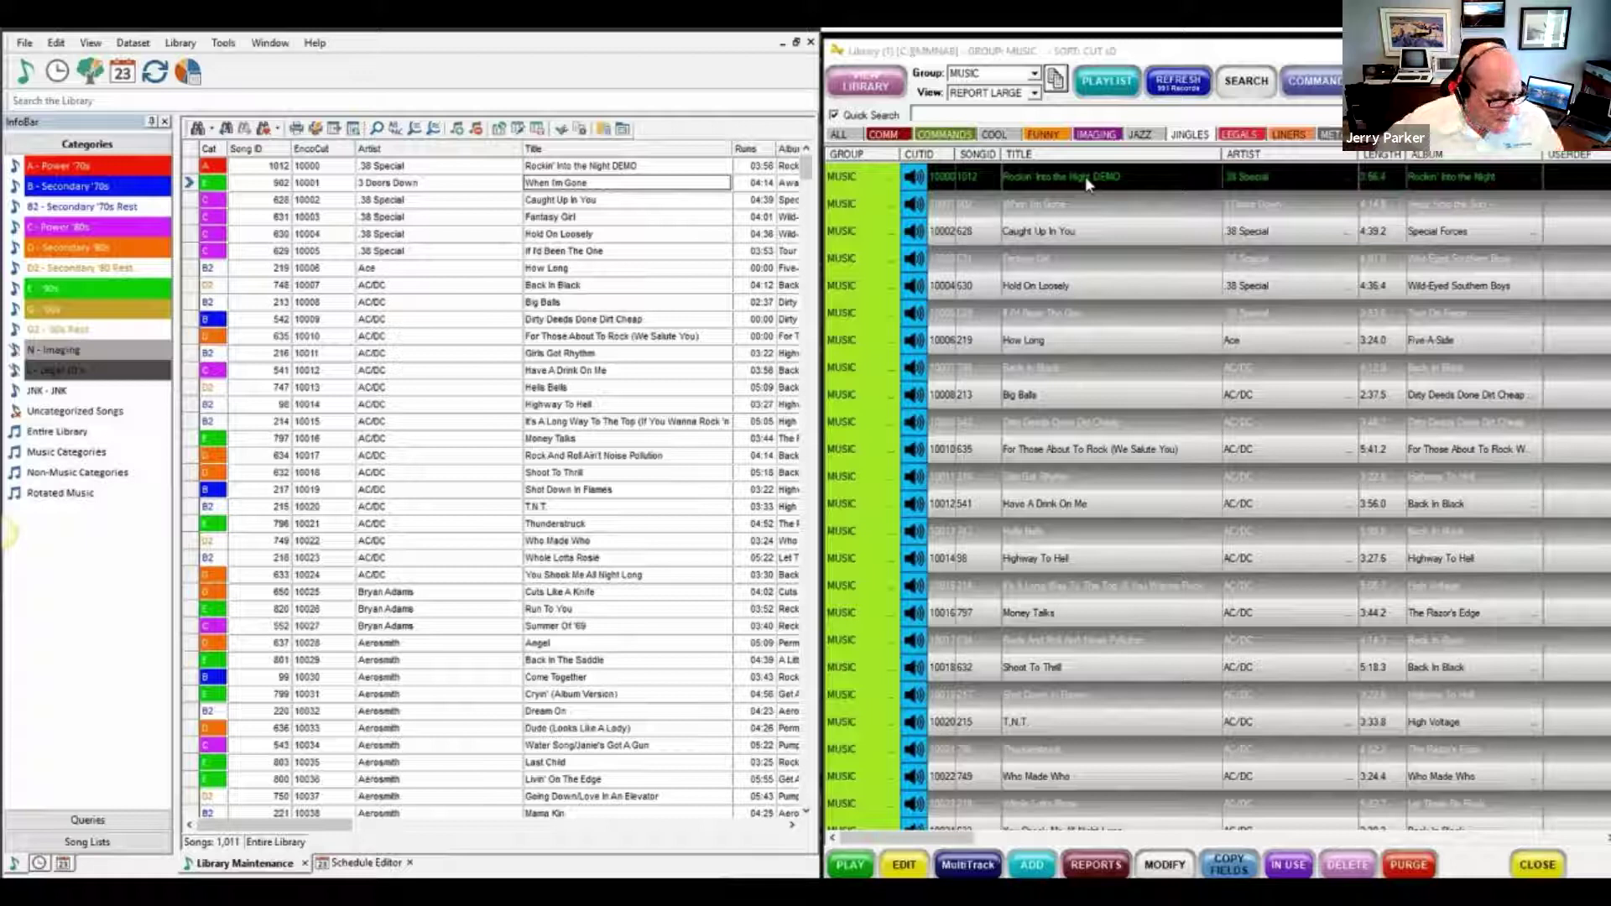
# Step: Edit the ending of cut 10000's title in the song list so it reads "Rockin' Into the Night DEMO"
pyautogui.click(634, 167)
pyautogui.press('BackSpace')
pyautogui.press('BackSpace')
pyautogui.press('BackSpace')
pyautogui.press('BackSpace')
pyautogui.press('BackSpace')
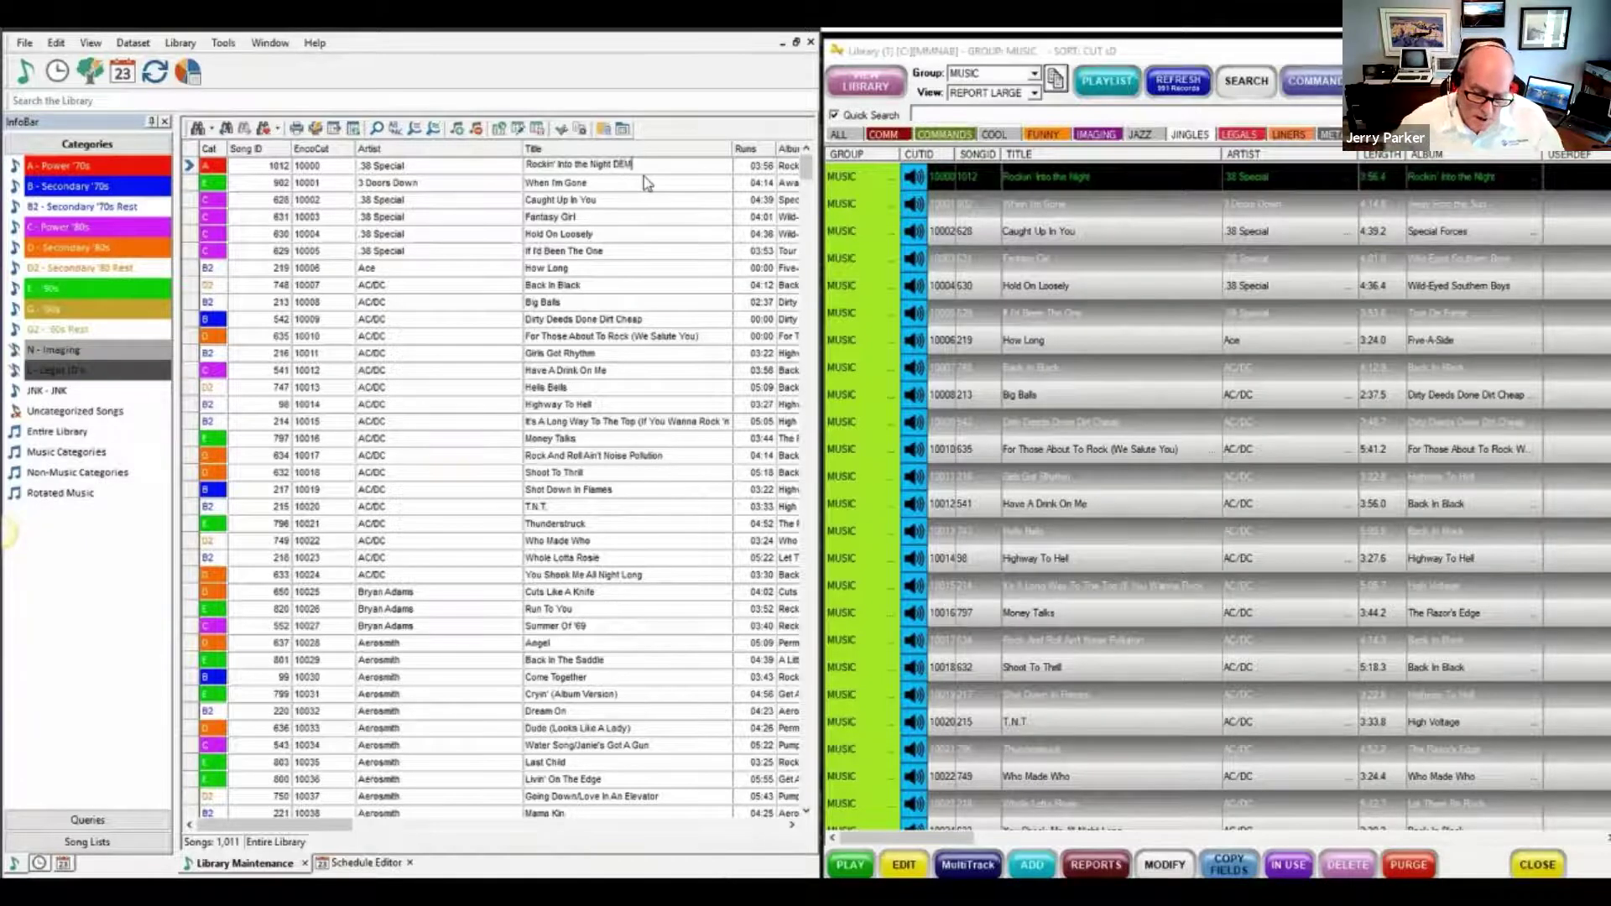
pyautogui.click(646, 182)
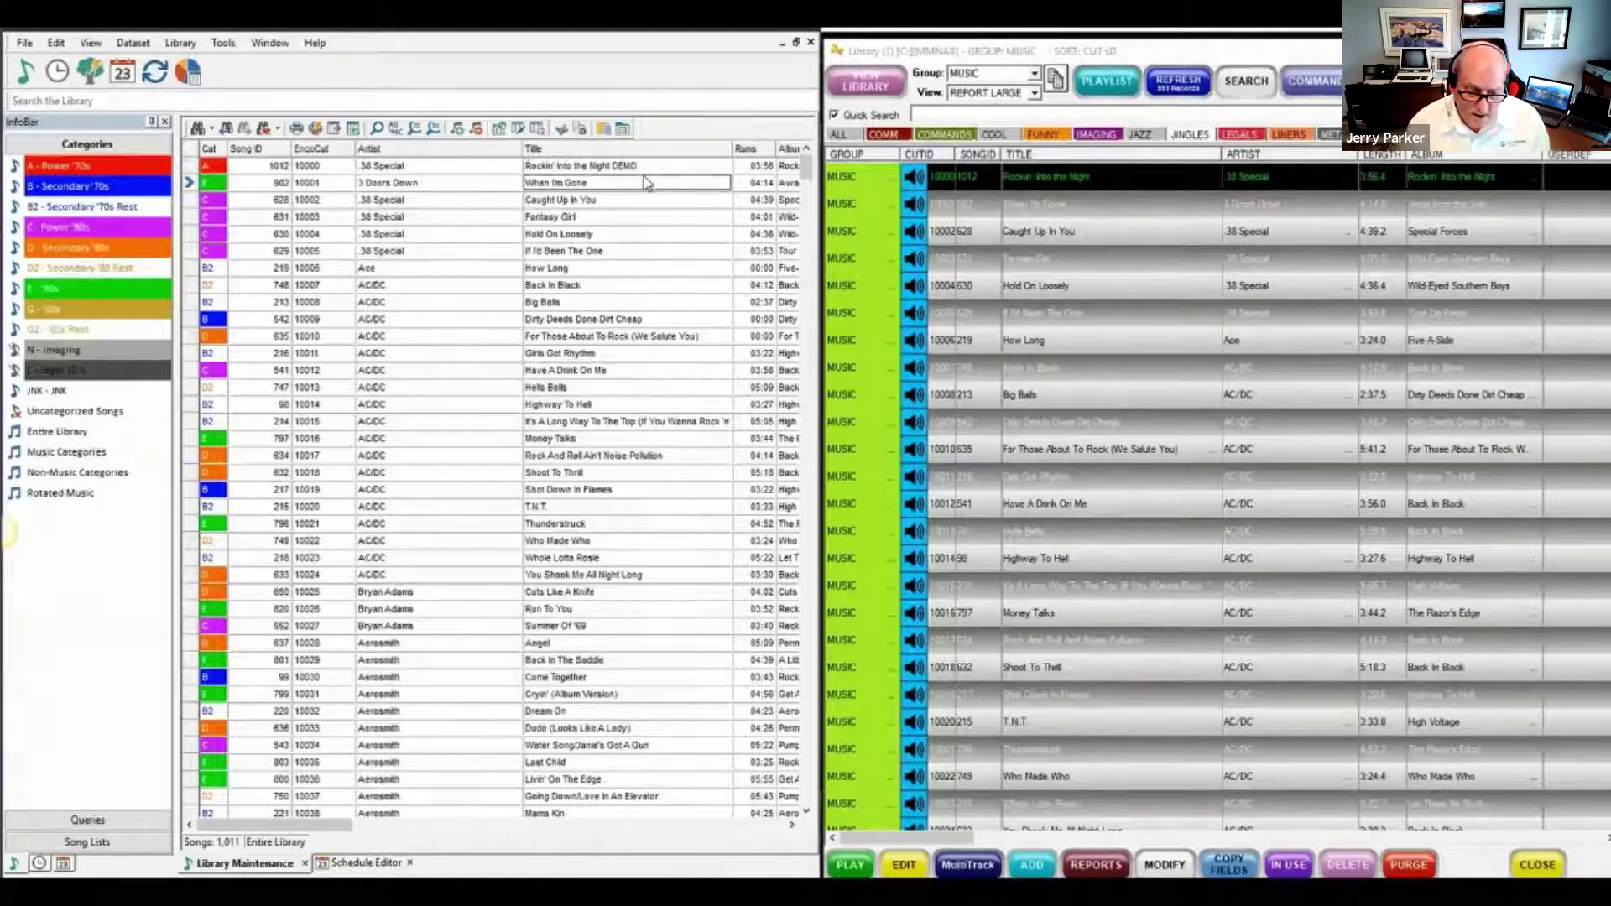
# Step: Synchronize the edited song list to the ENCO library with the default synchronization and acknowledge completion
pyautogui.click(353, 129)
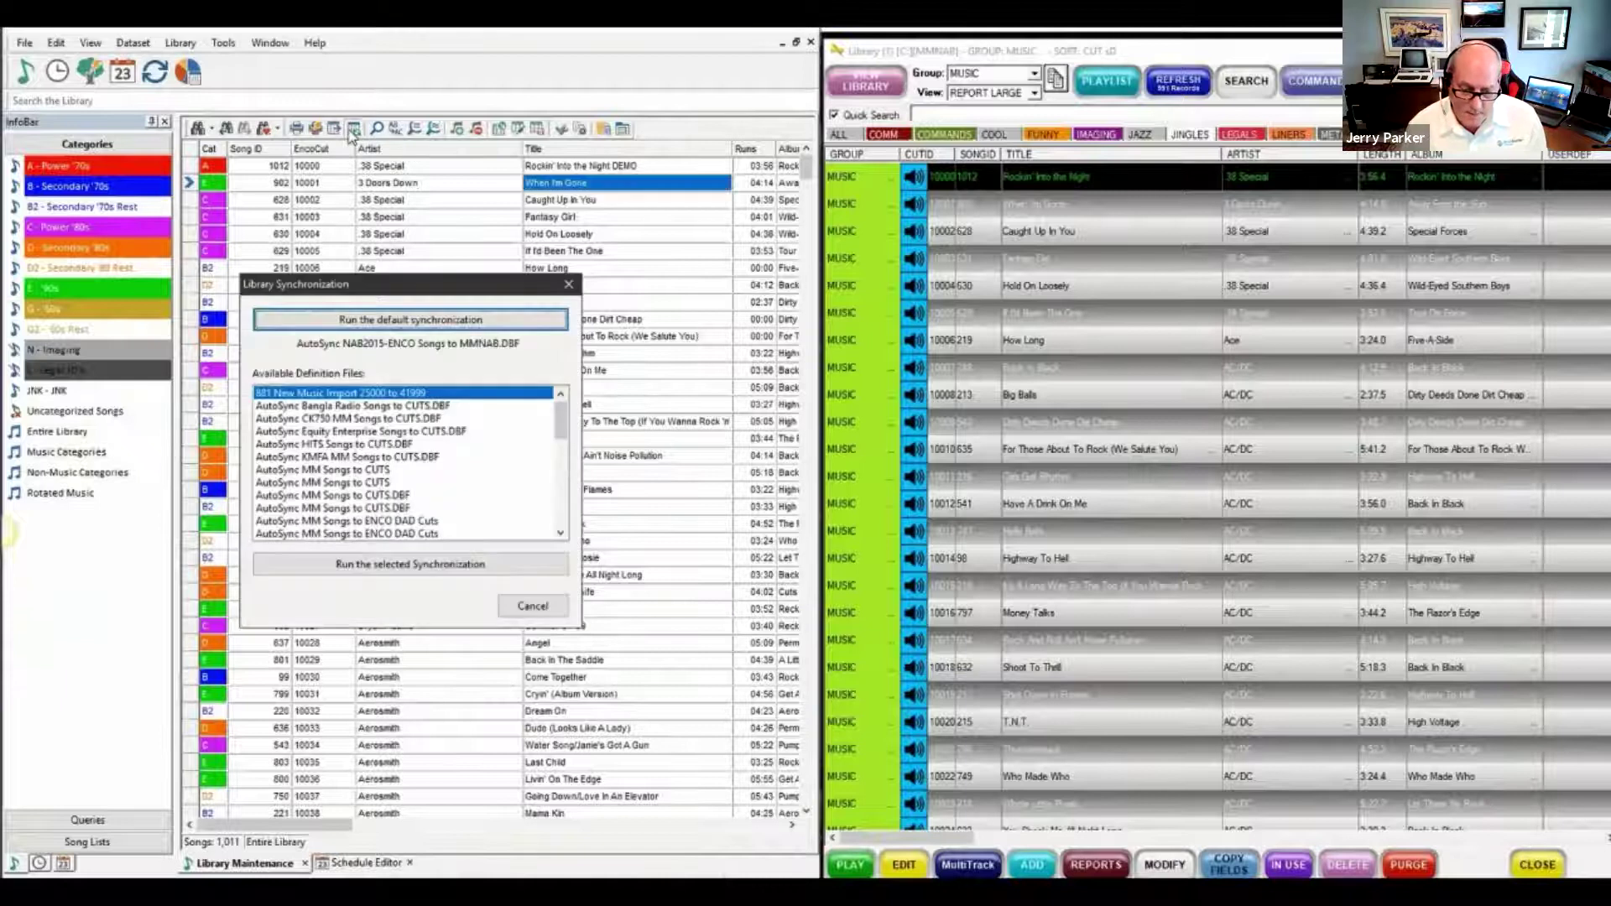
pyautogui.click(383, 324)
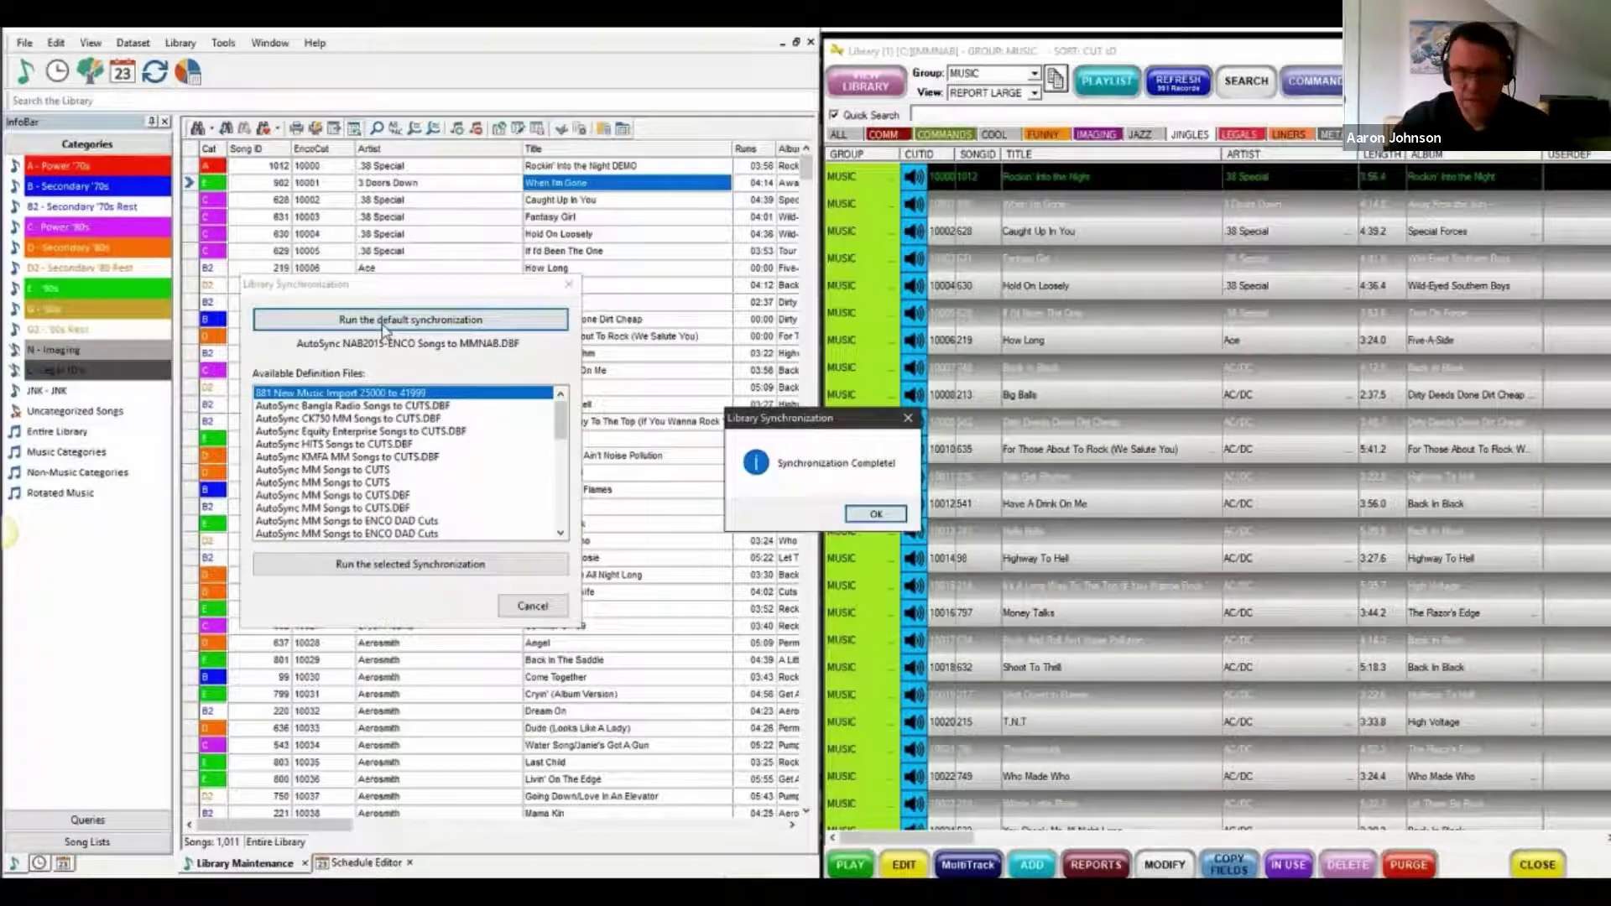
pyautogui.press('Return')
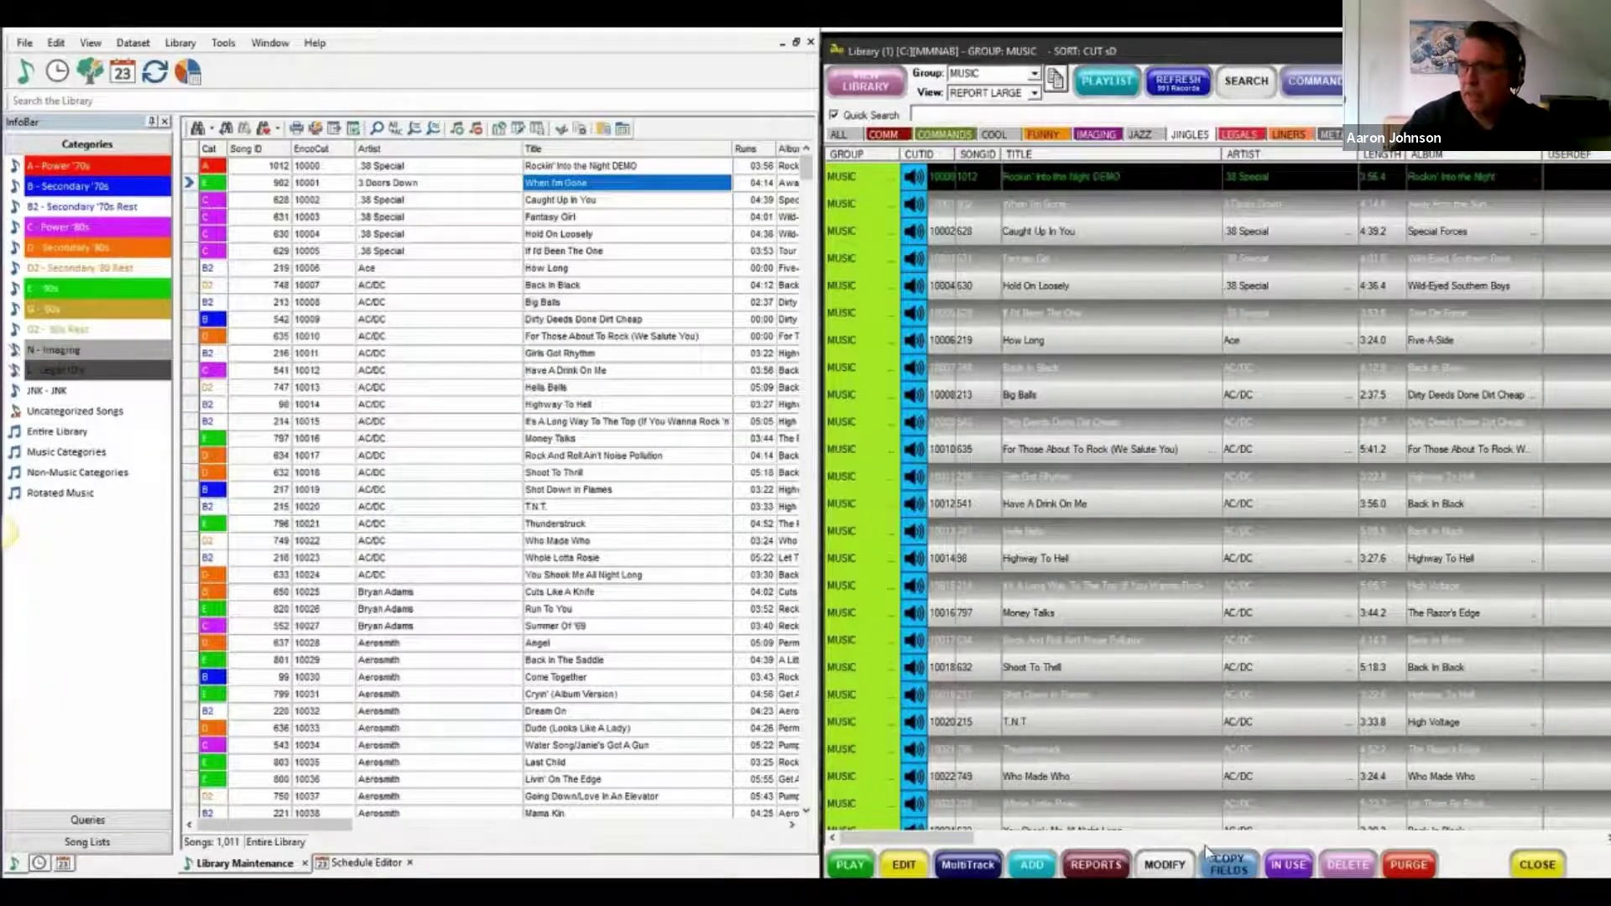
# Step: Switch to the ENCO library, change the title of cut 10000 to "Rockin' Into the Night", and save and close the record
pyautogui.click(1164, 864)
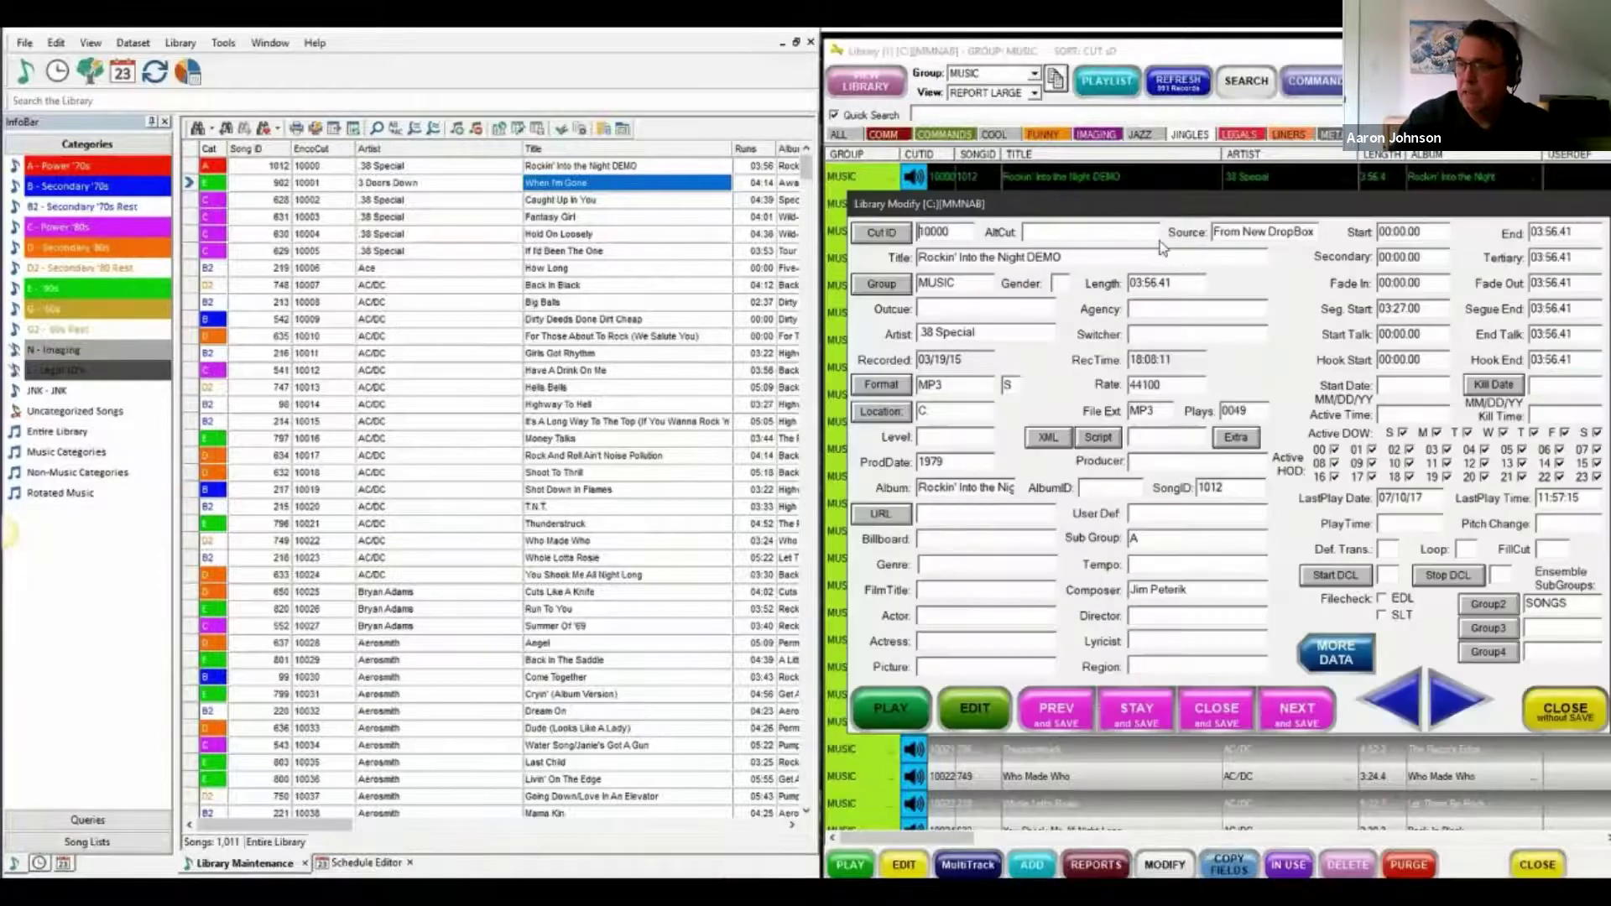
pyautogui.click(1077, 257)
pyautogui.press('BackSpace')
pyautogui.press('BackSpace')
pyautogui.press('BackSpace')
pyautogui.press('BackSpace')
pyautogui.press('BackSpace')
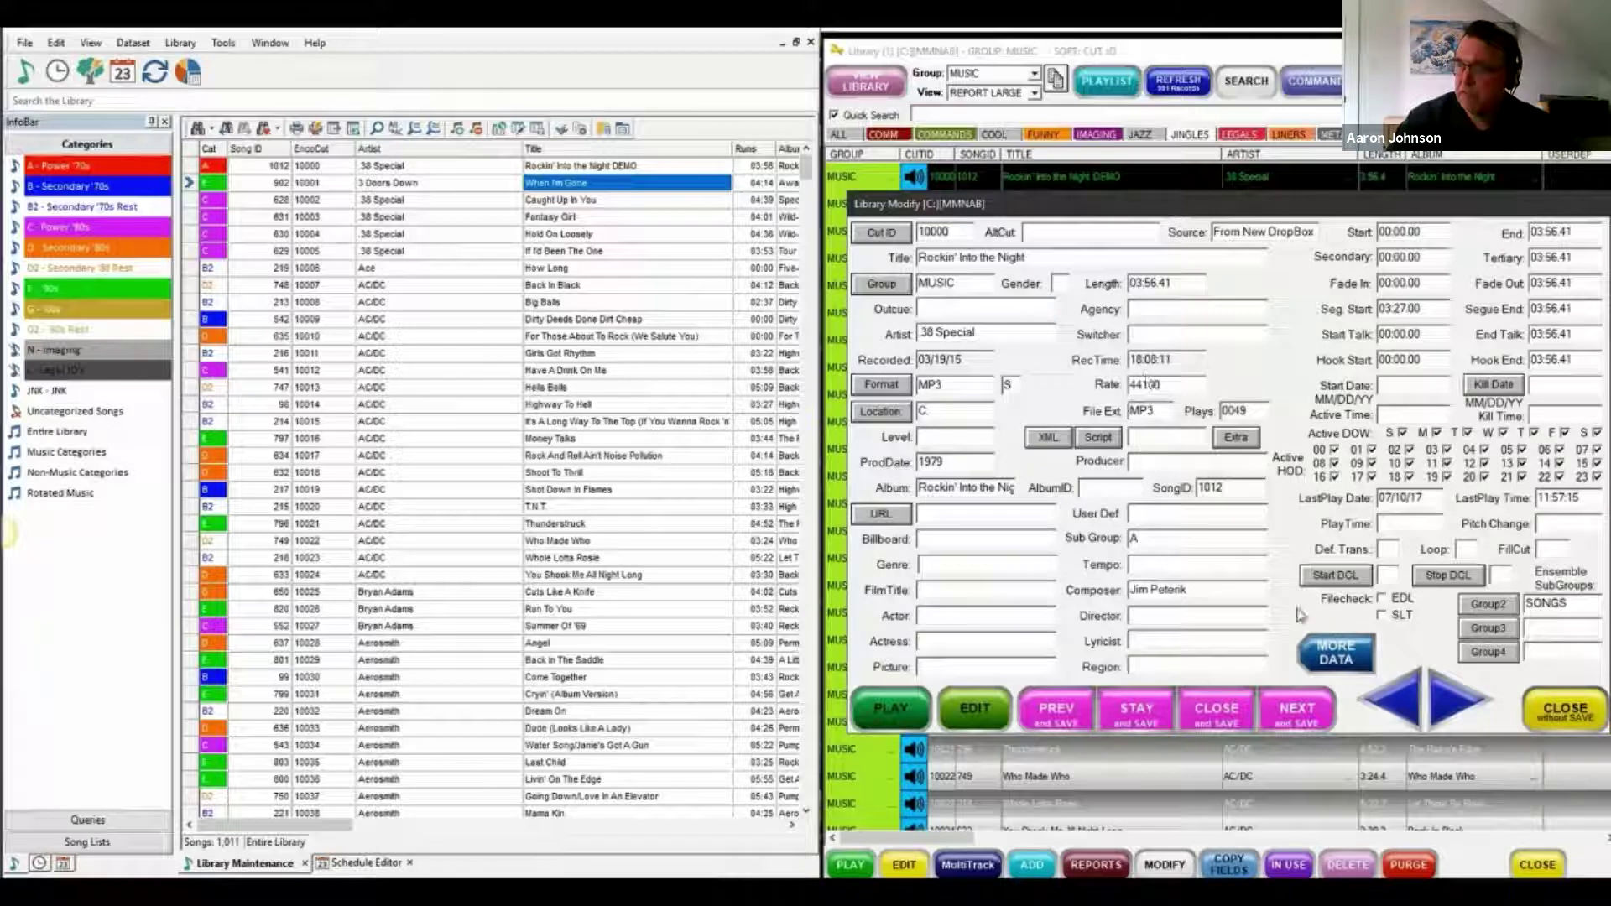
pyautogui.click(1205, 725)
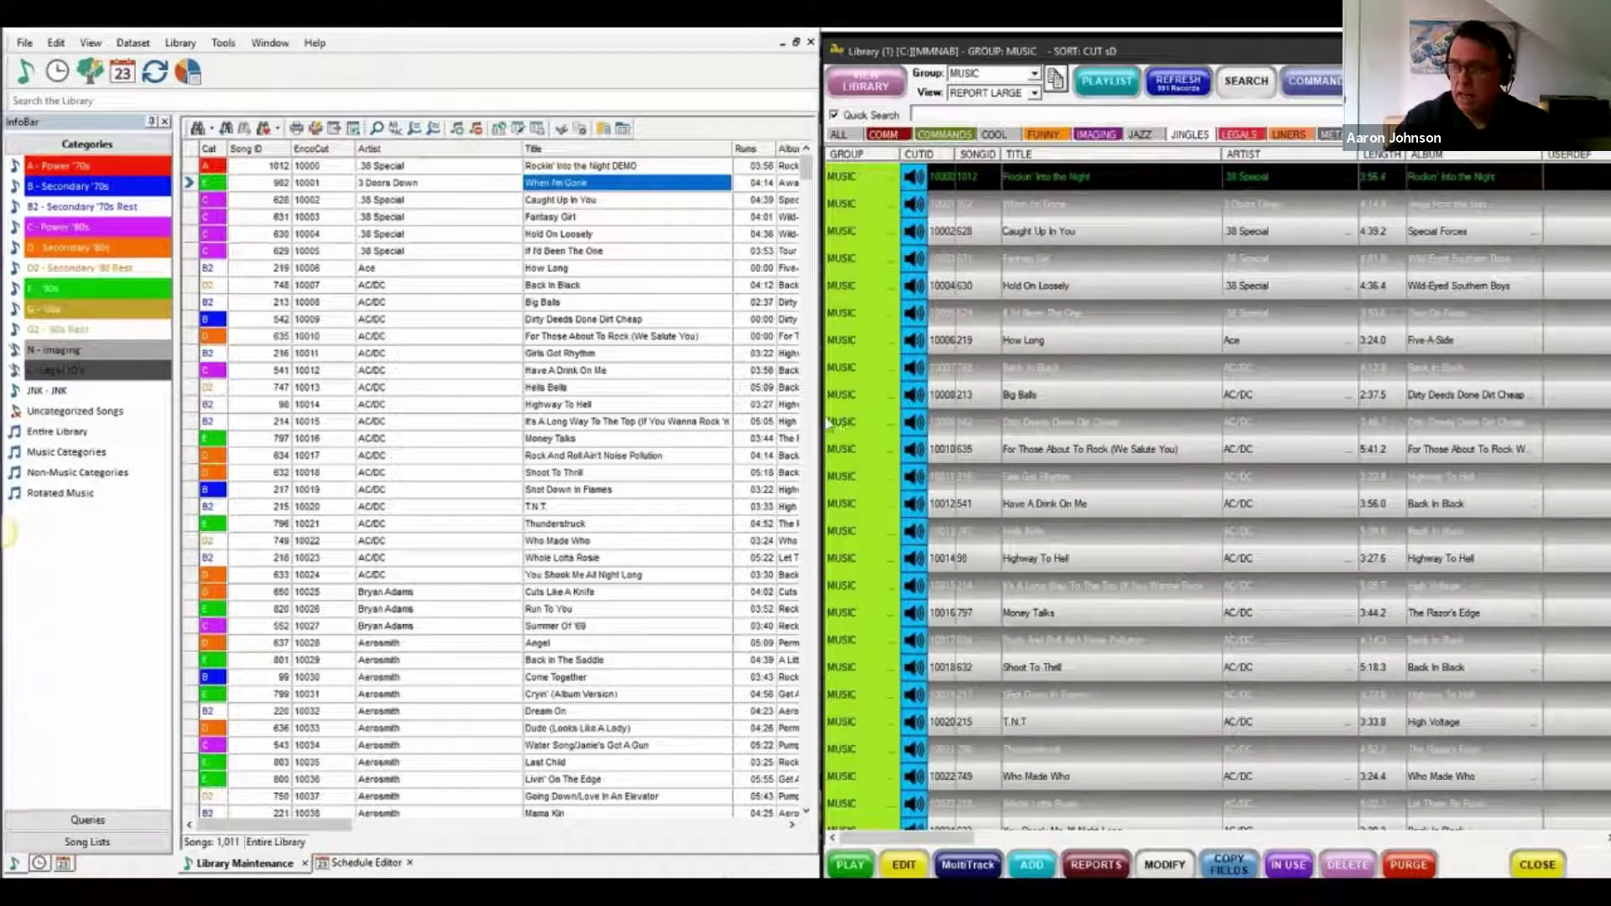
# Step: Reopen the ENCO record of cut 10000, remove DEMO from the end of its title, and close it with saving
pyautogui.click(428, 35)
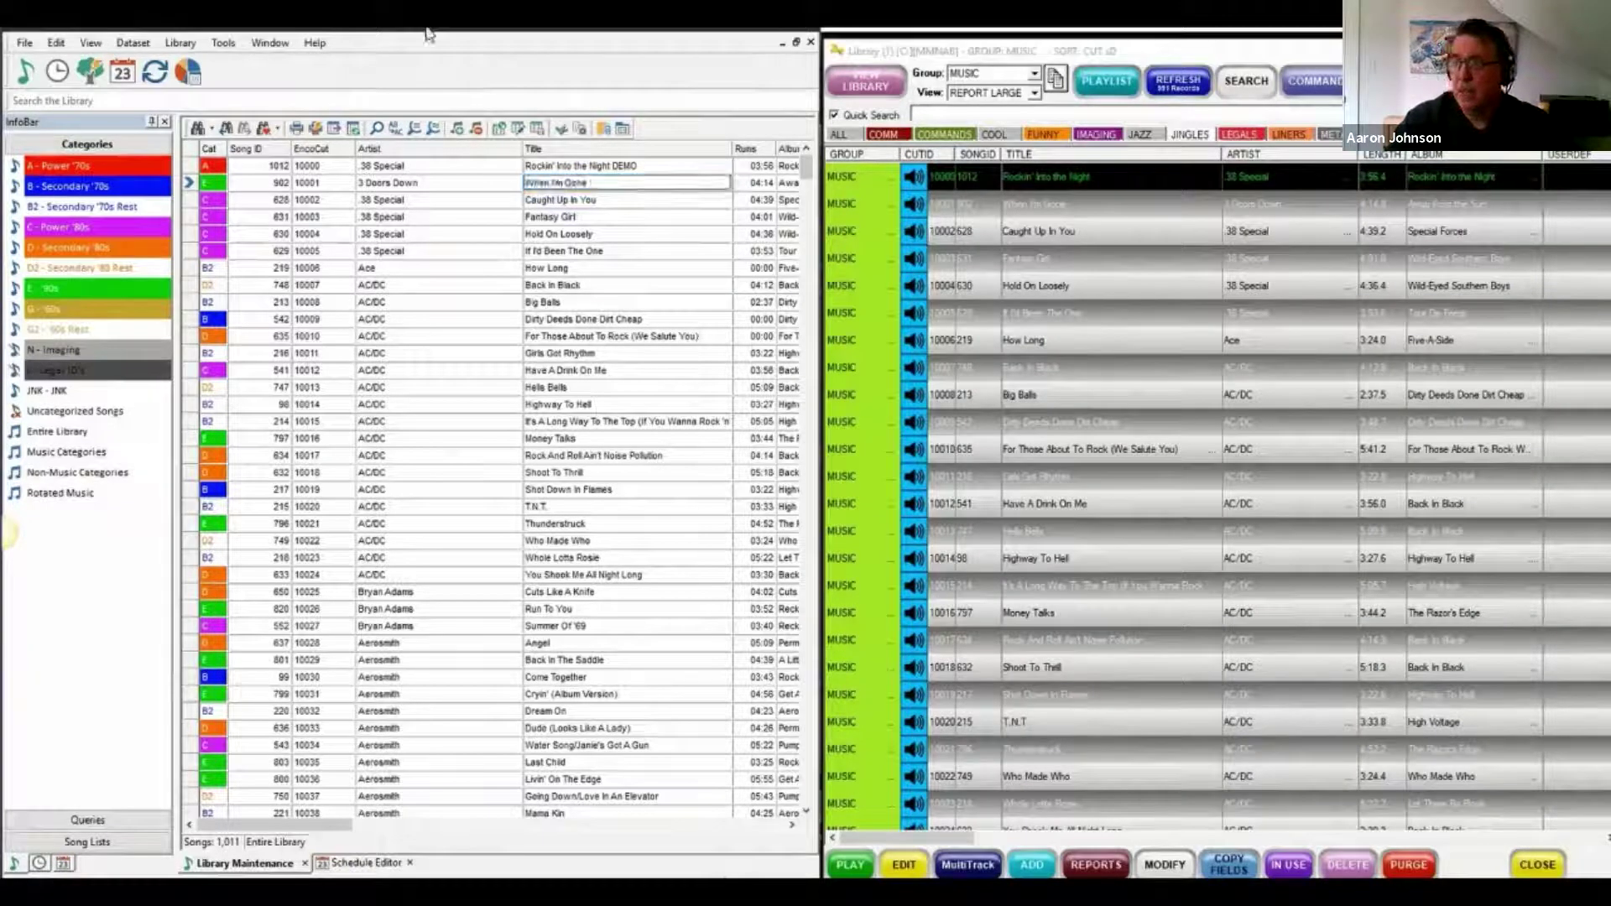
pyautogui.scroll(-1, 473, 252)
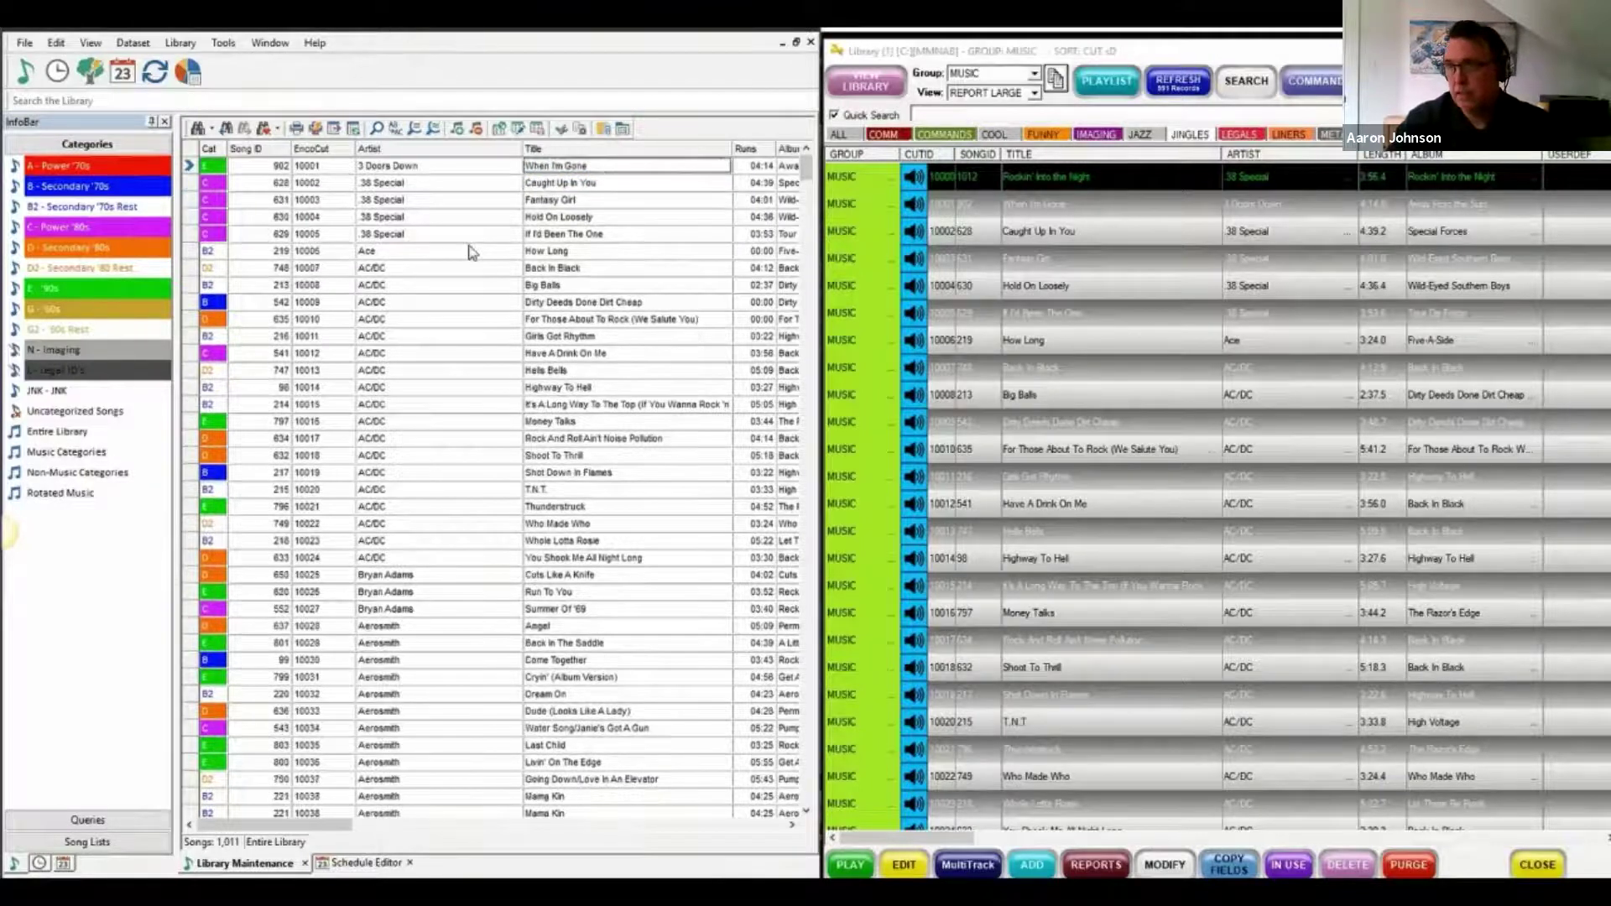
pyautogui.click(1165, 864)
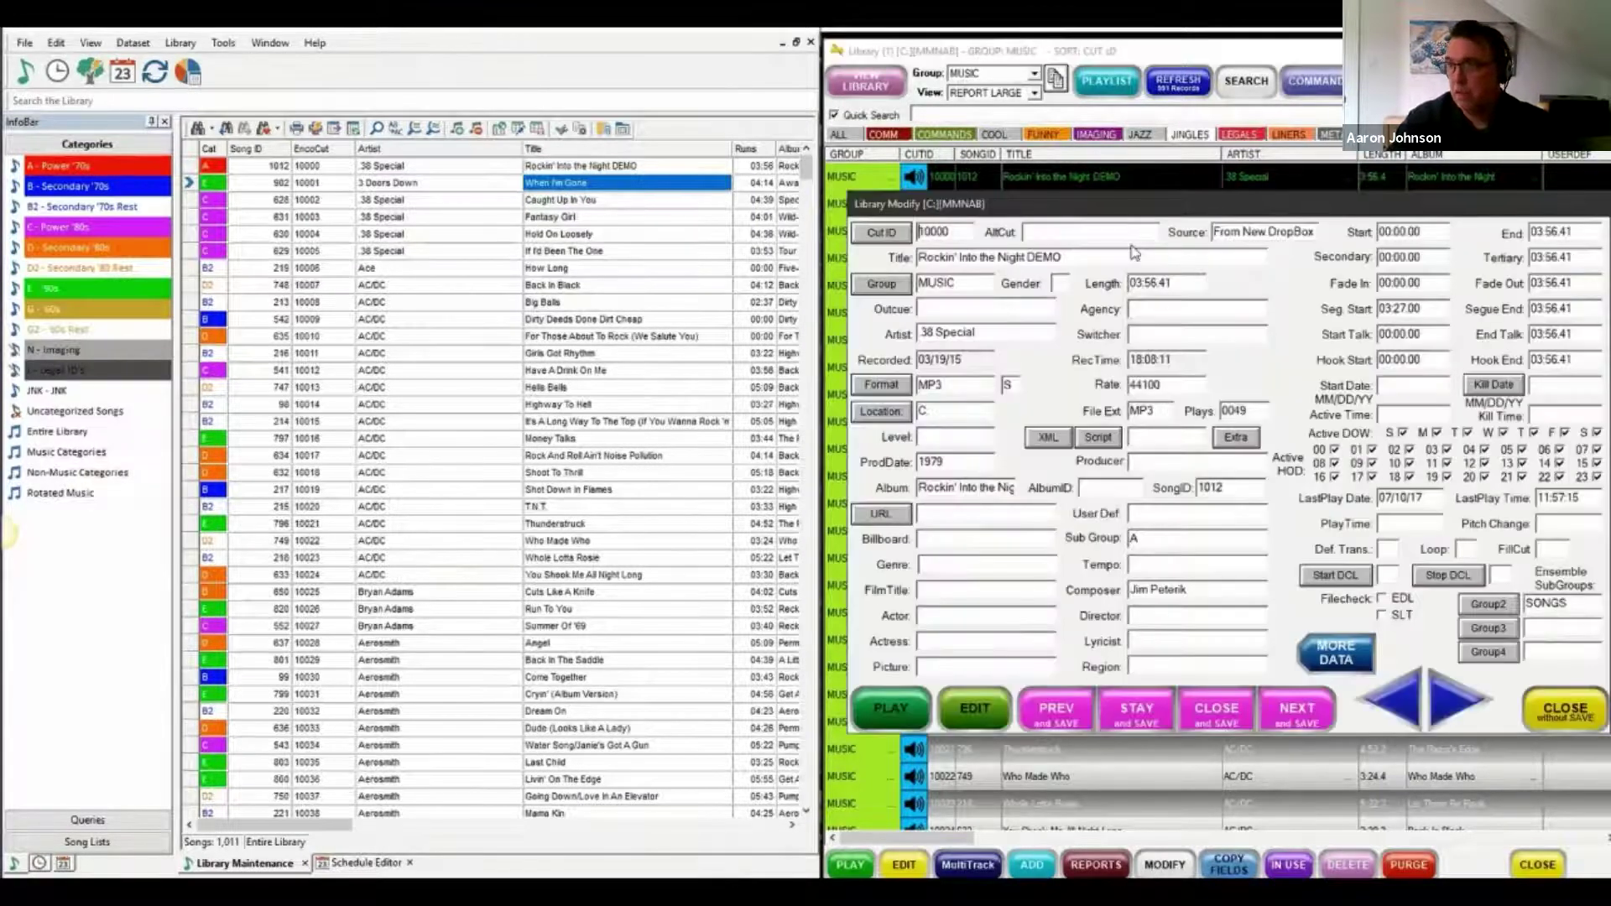
pyautogui.click(1076, 257)
pyautogui.press('BackSpace')
pyautogui.press('BackSpace')
pyautogui.press('BackSpace')
pyautogui.press('BackSpace')
pyautogui.press('BackSpace')
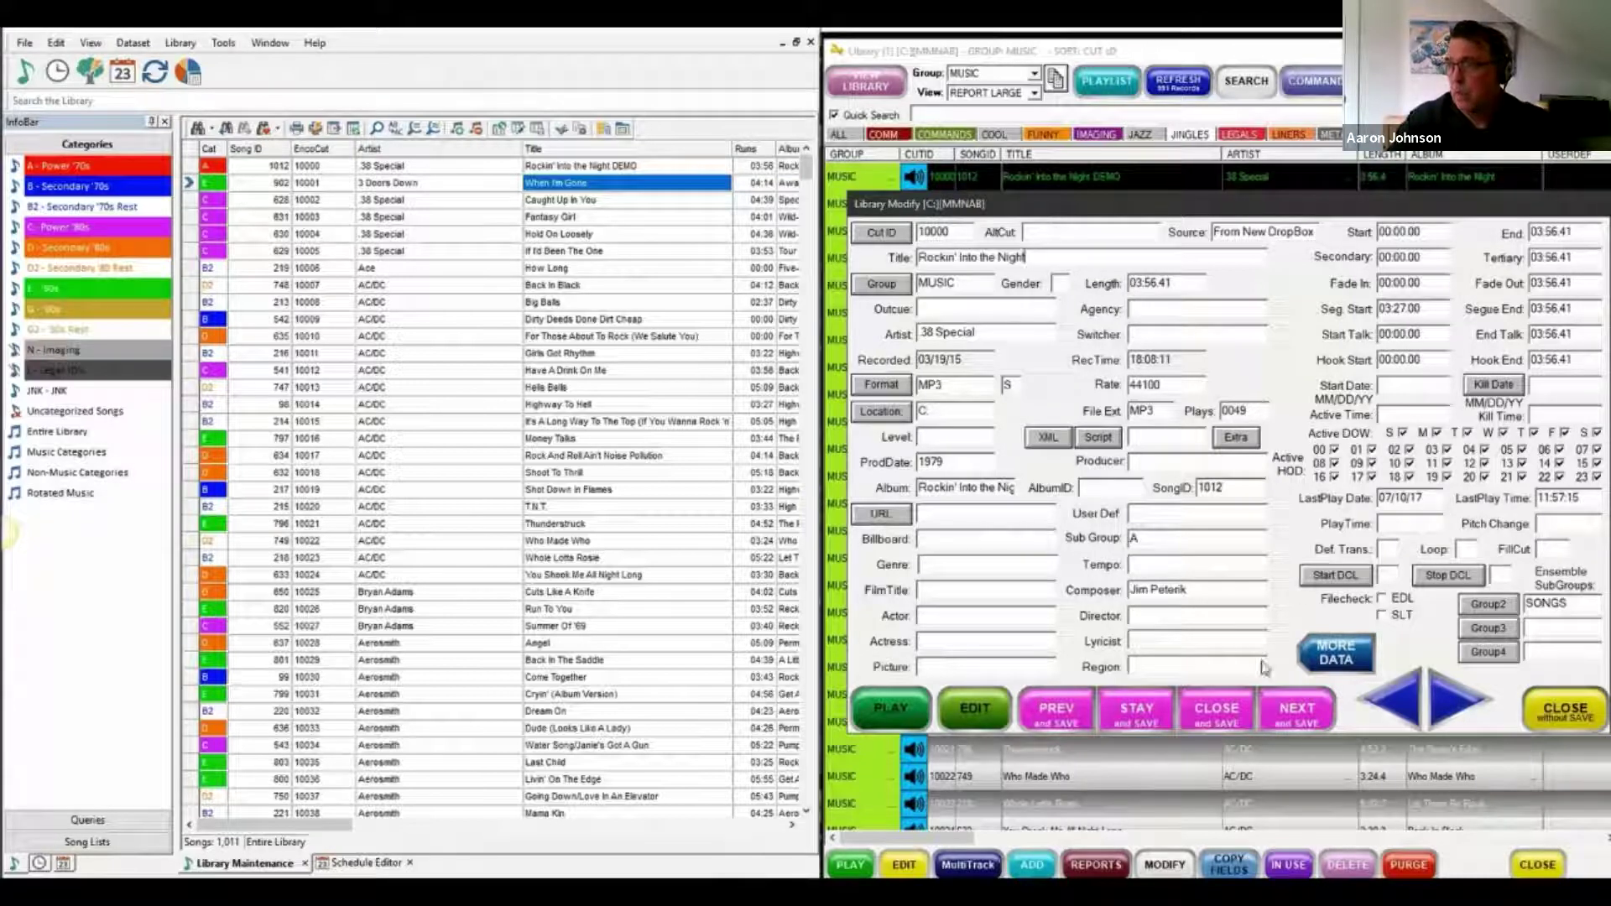
pyautogui.click(1205, 725)
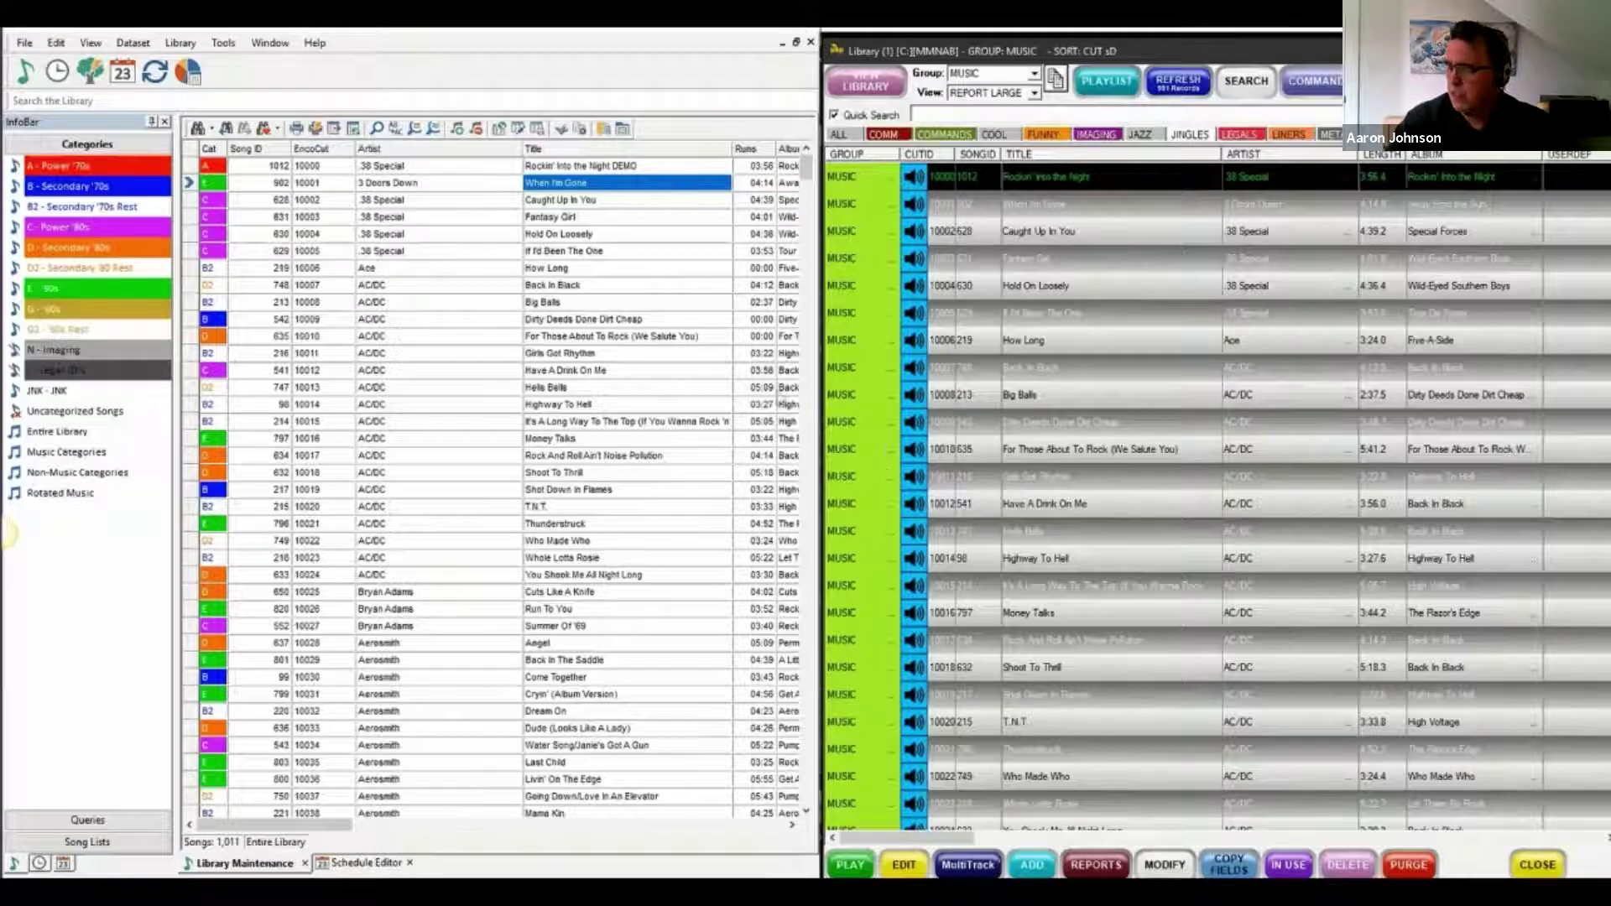
# Step: Modify cut 10000 in the ENCO library so its title is "Rockin' Into the Night" and save the record
pyautogui.click(424, 38)
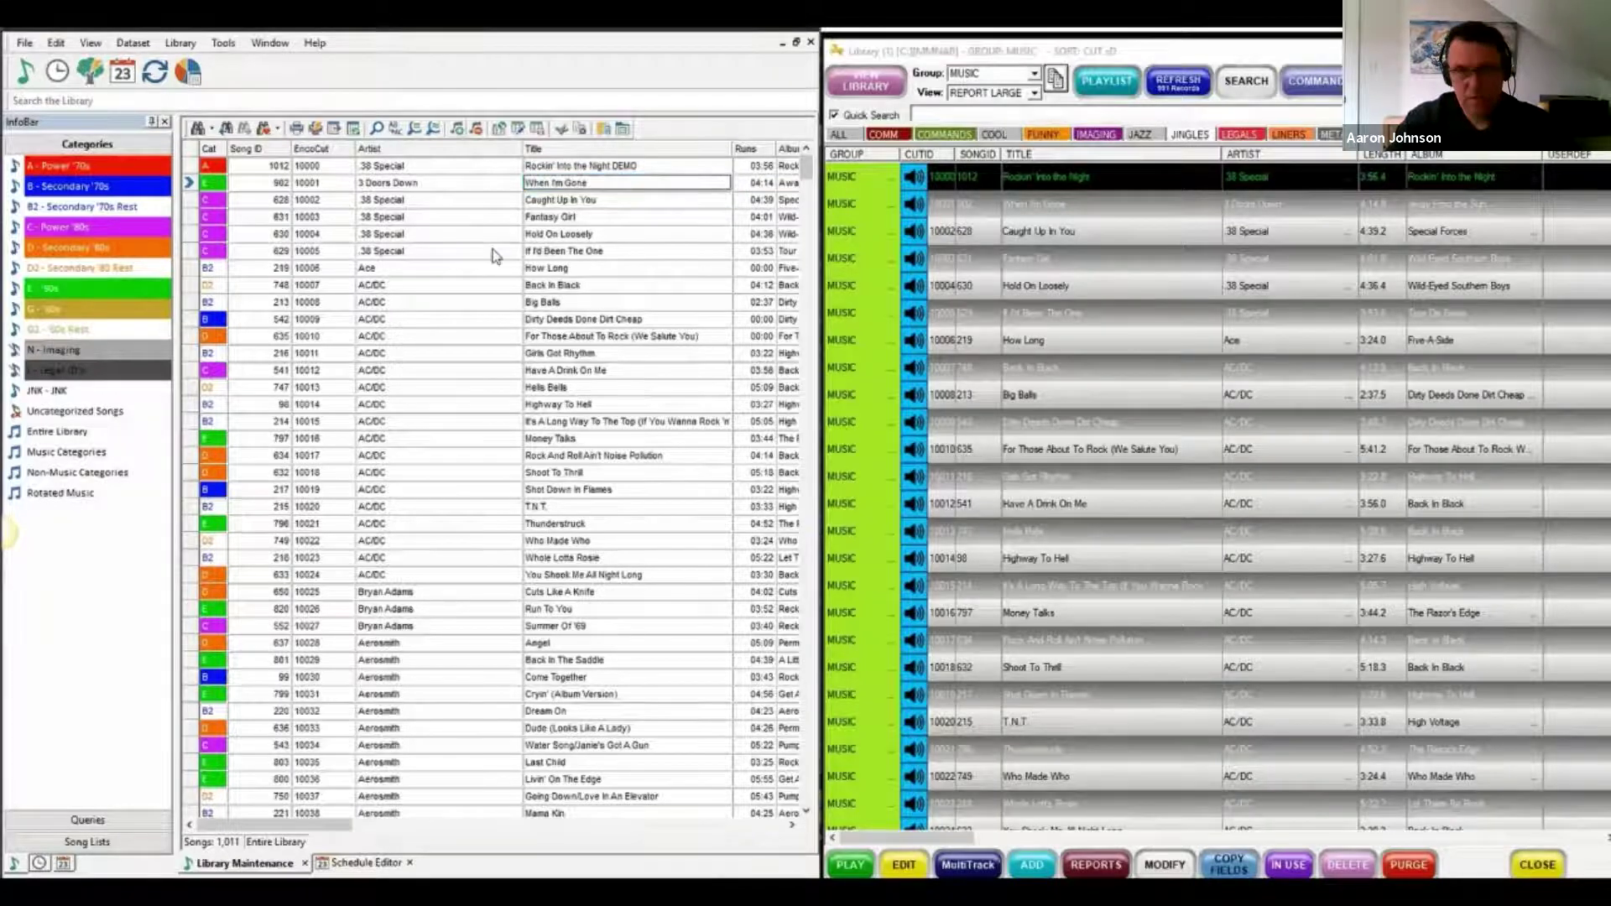
pyautogui.scroll(-1, 470, 254)
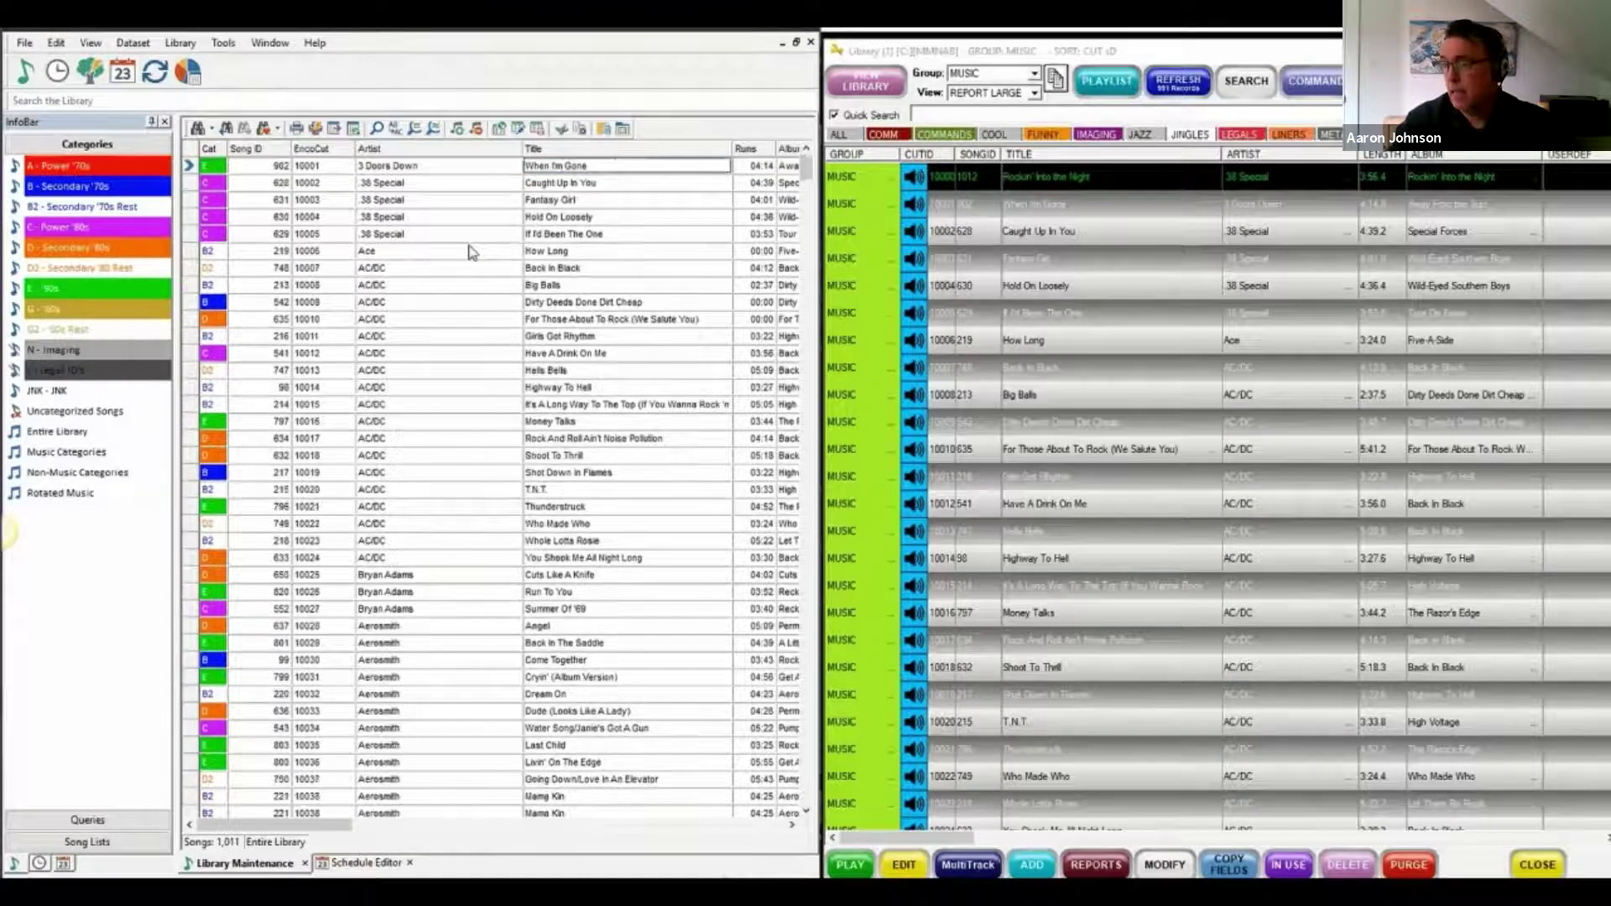
pyautogui.click(1165, 865)
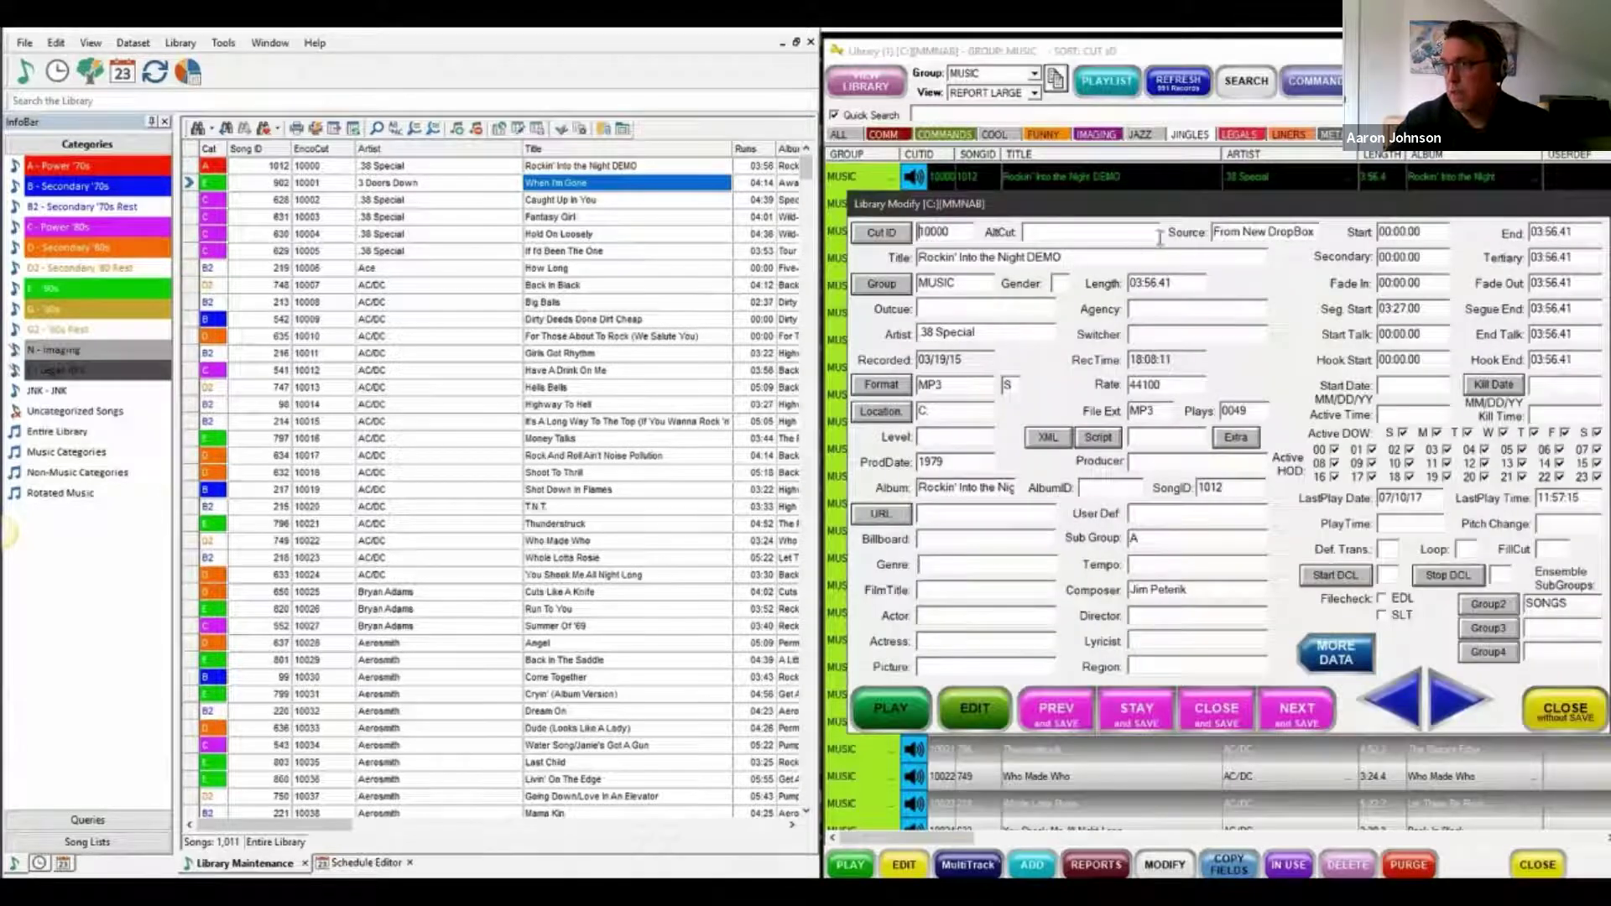
pyautogui.click(1077, 257)
pyautogui.press('BackSpace')
pyautogui.press('BackSpace')
pyautogui.press('BackSpace')
pyautogui.press('BackSpace')
pyautogui.press('BackSpace')
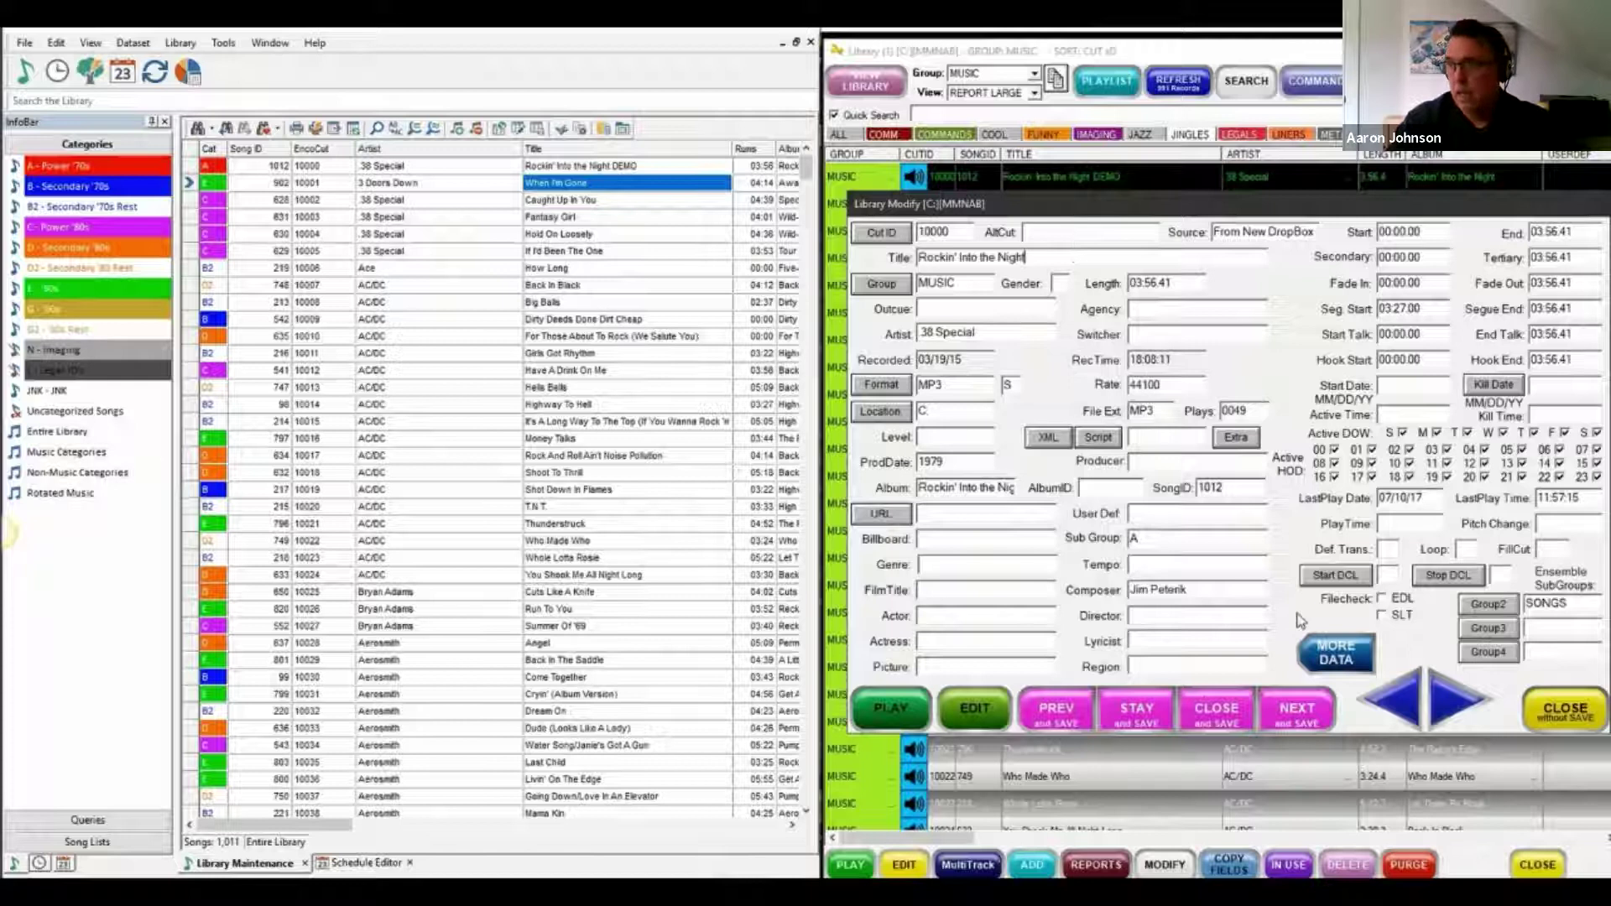
pyautogui.click(1205, 725)
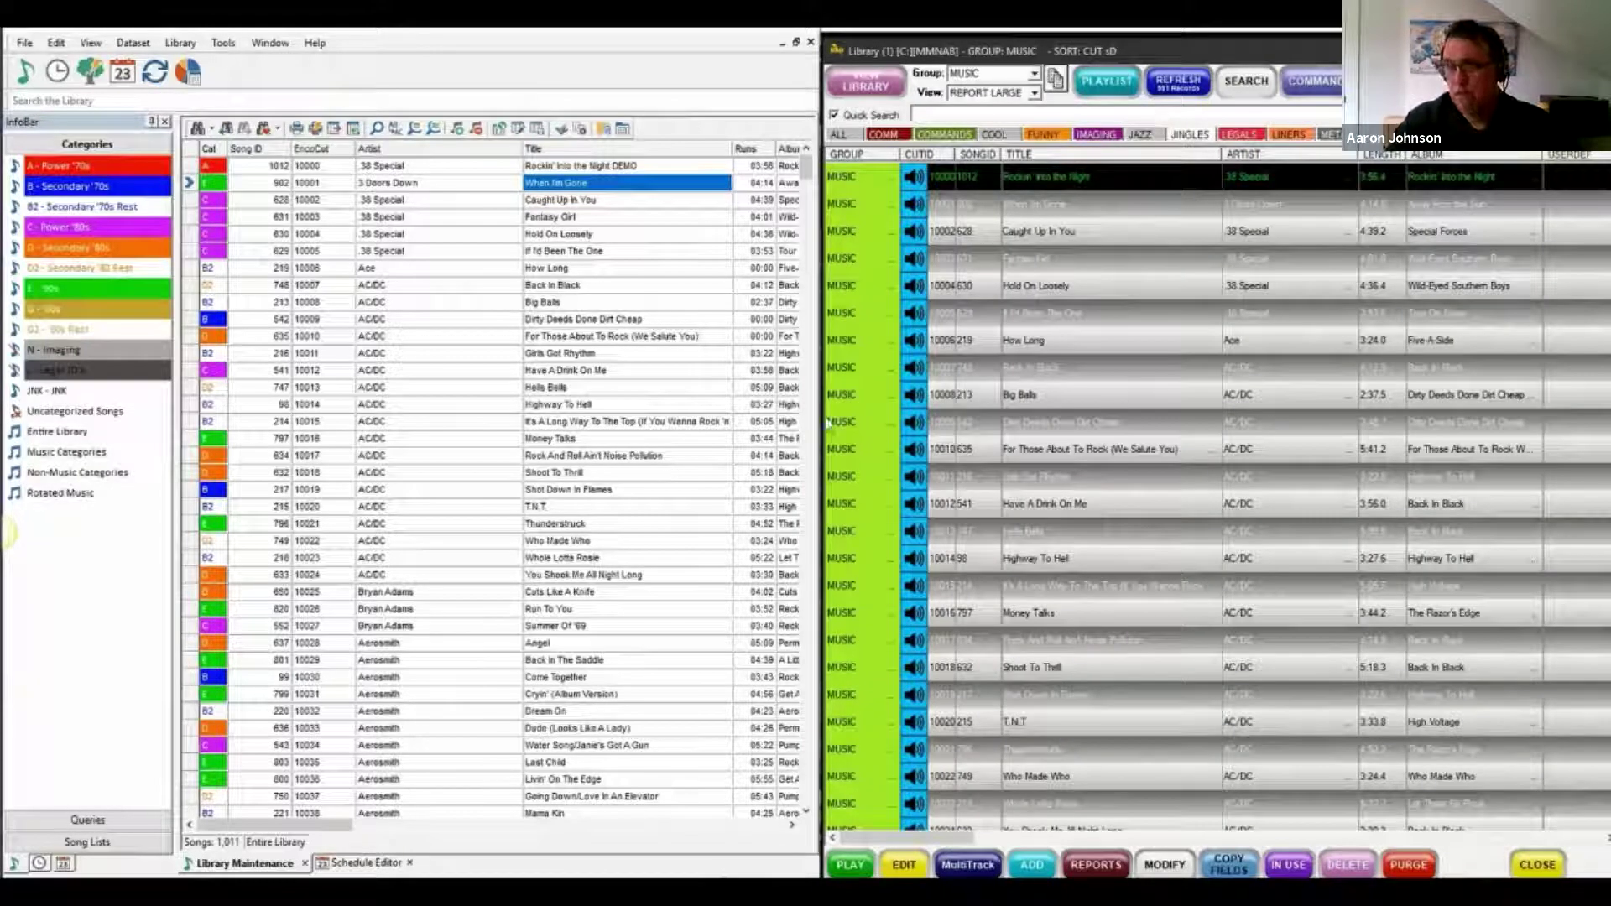
# Step: Return to the MusicMaster library and add one blank new song to the E - '90s category
pyautogui.click(428, 32)
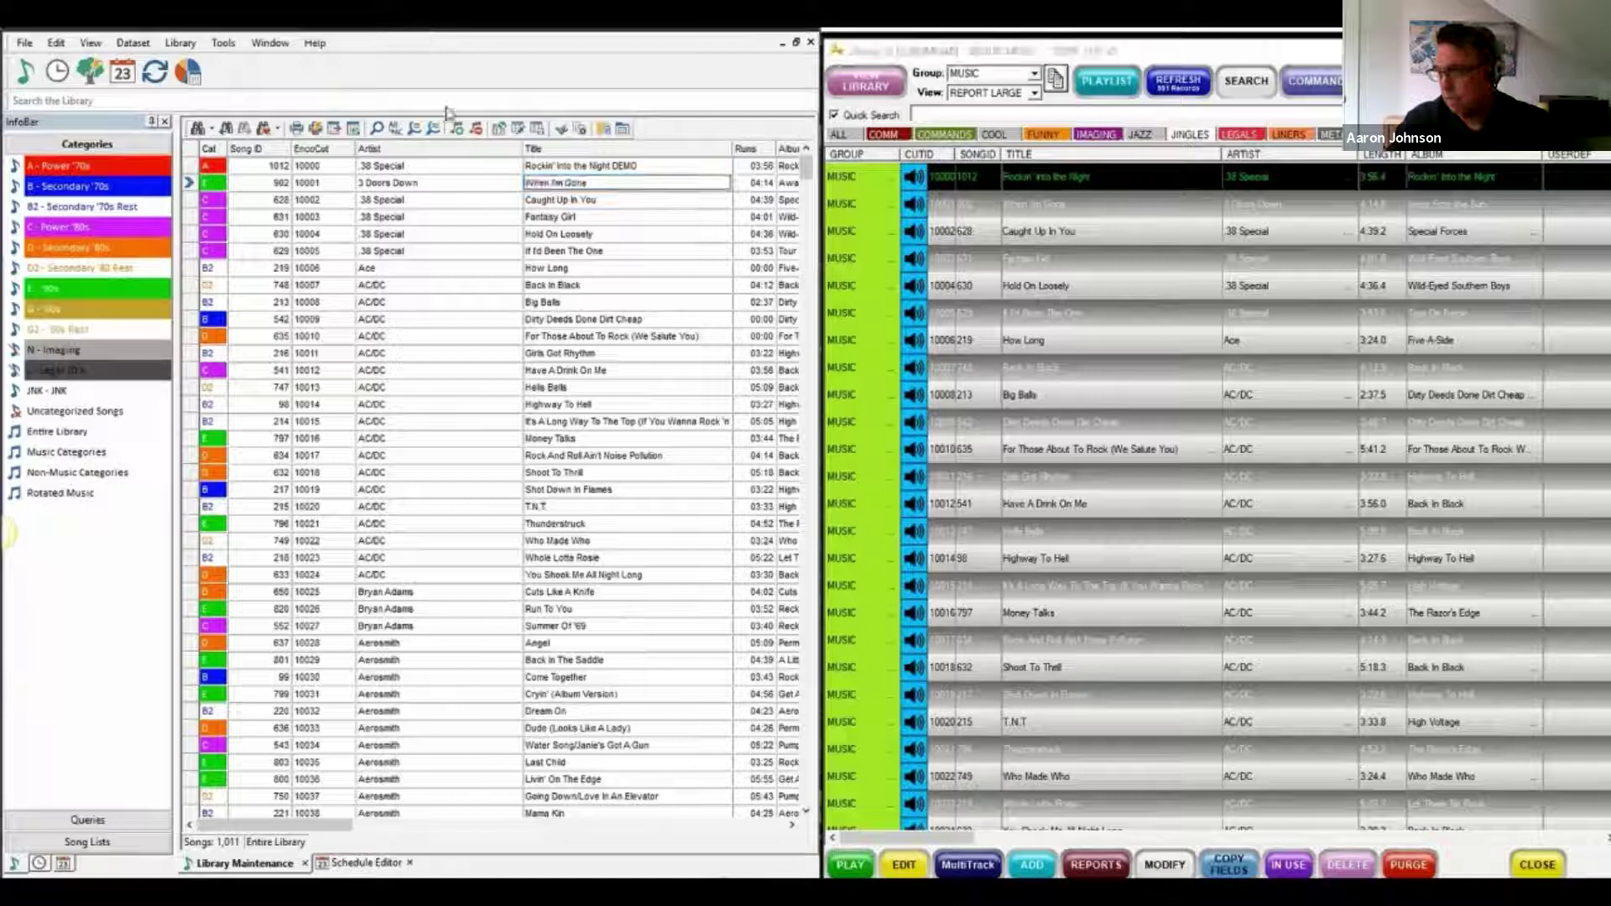
pyautogui.scroll(-1, 470, 251)
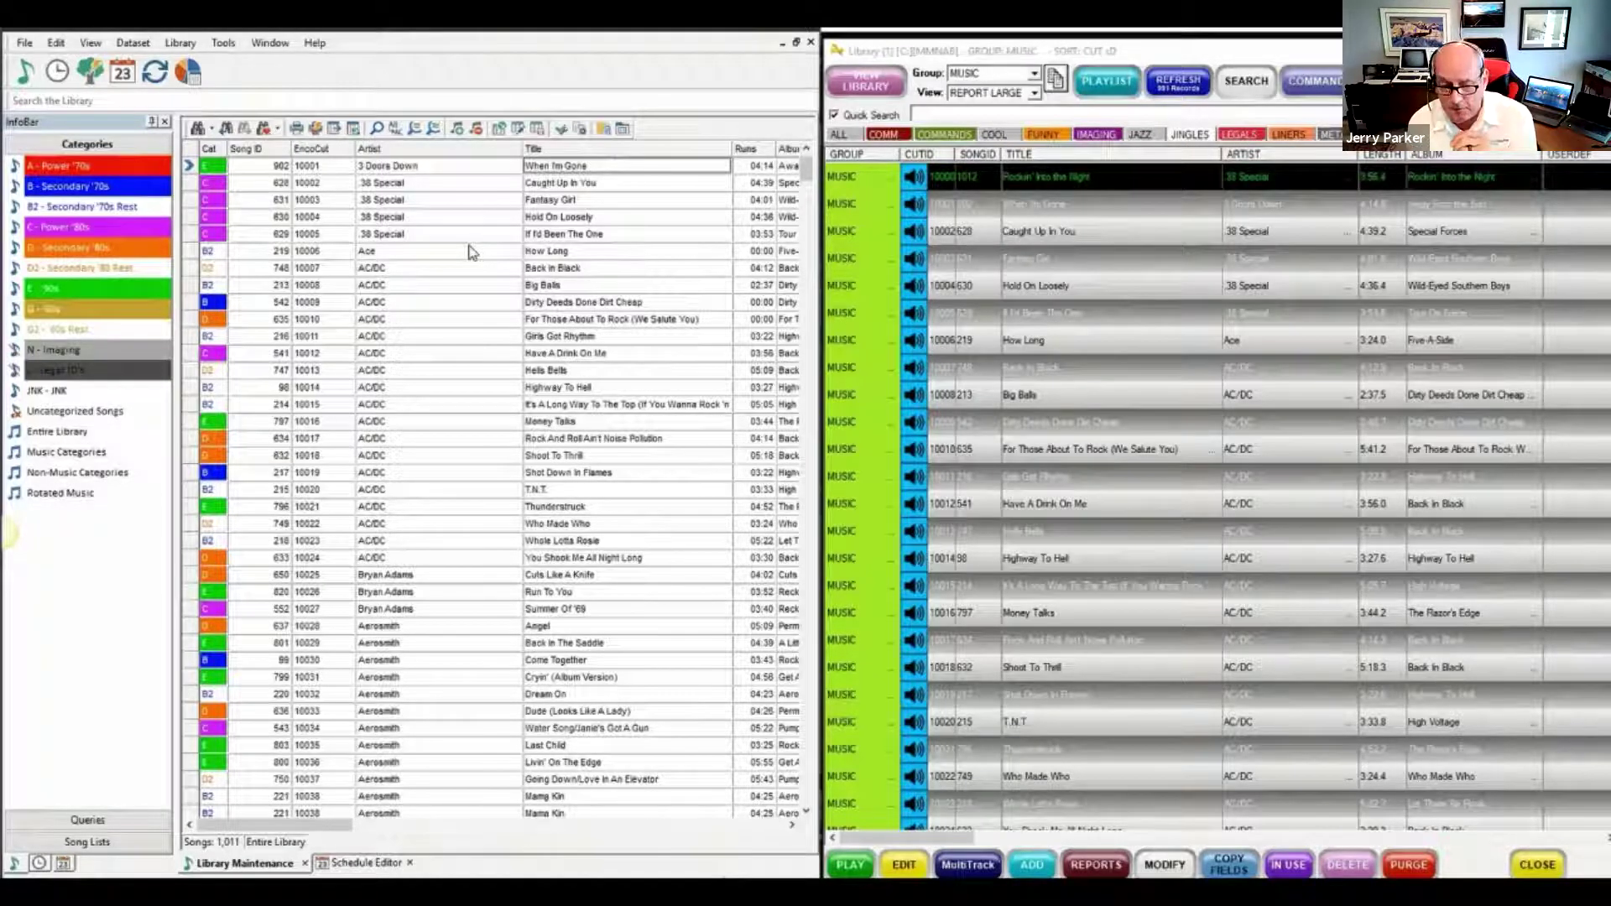
pyautogui.click(181, 43)
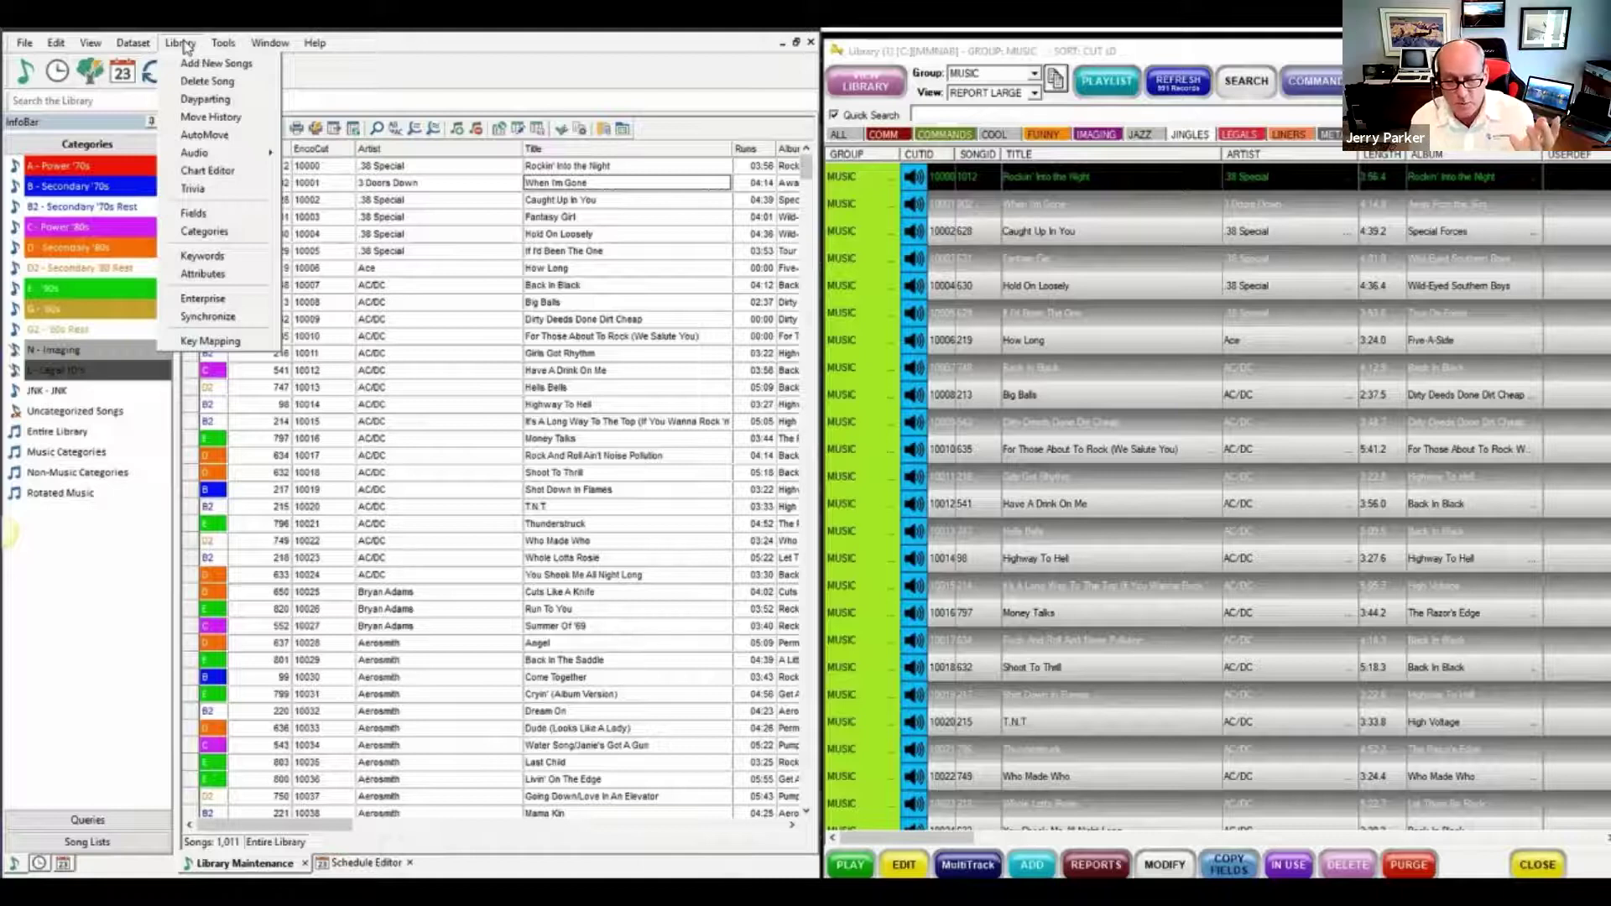
pyautogui.click(216, 63)
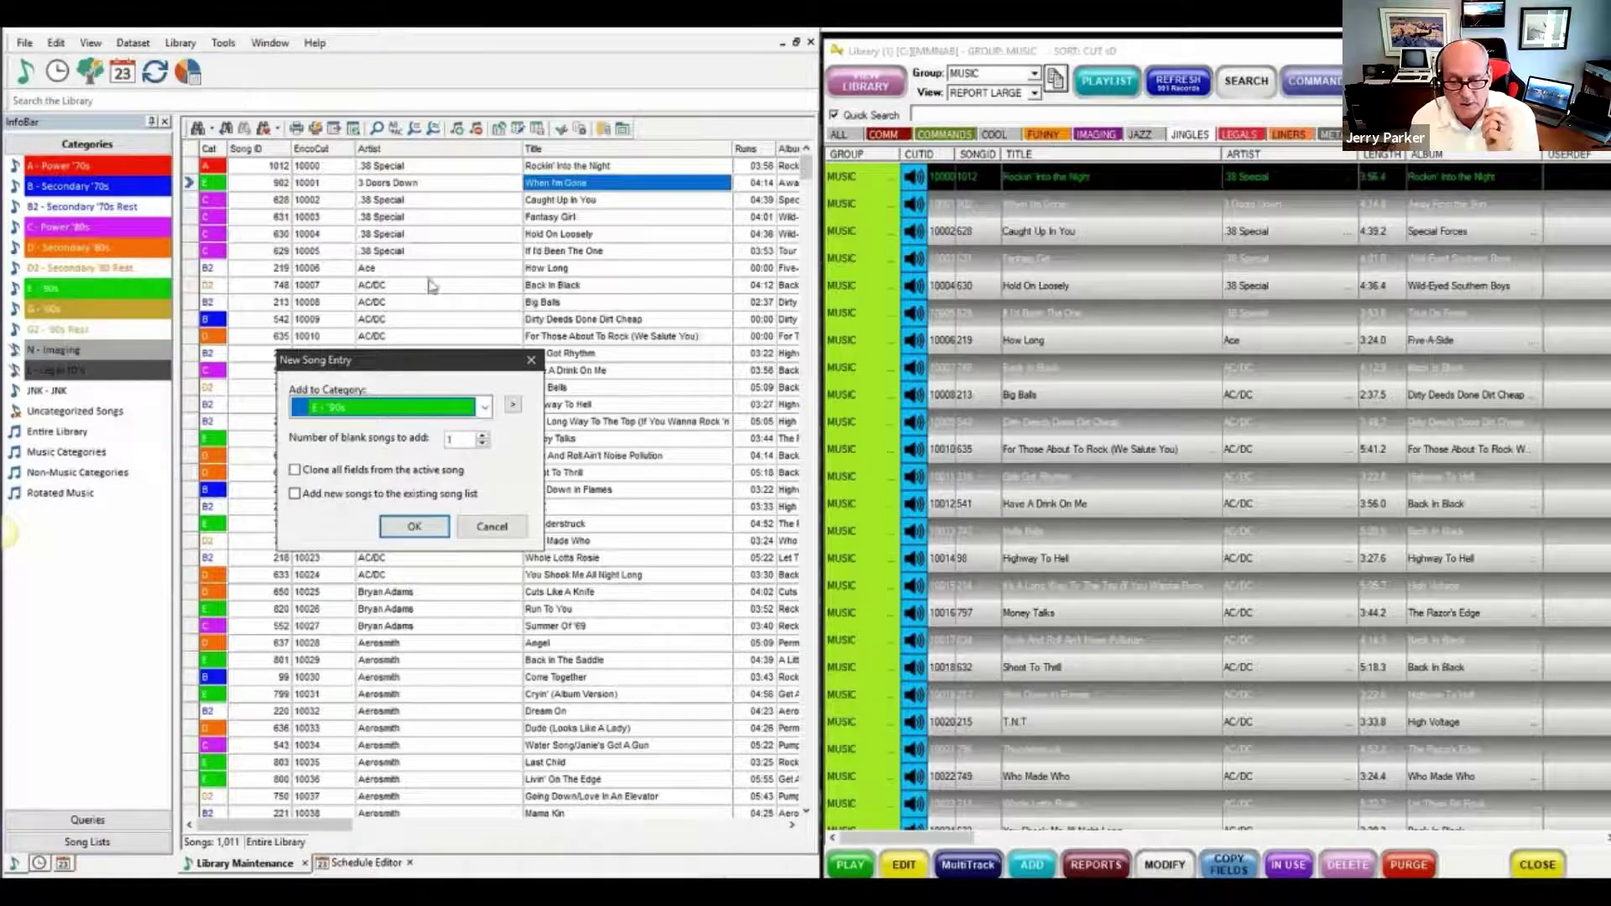
pyautogui.click(413, 529)
# Step: Fill in the new song with ENCO cut number 99999, artist "Sample Artist" and title "Sample Title"
pyautogui.click(316, 170)
pyautogui.write('99999')
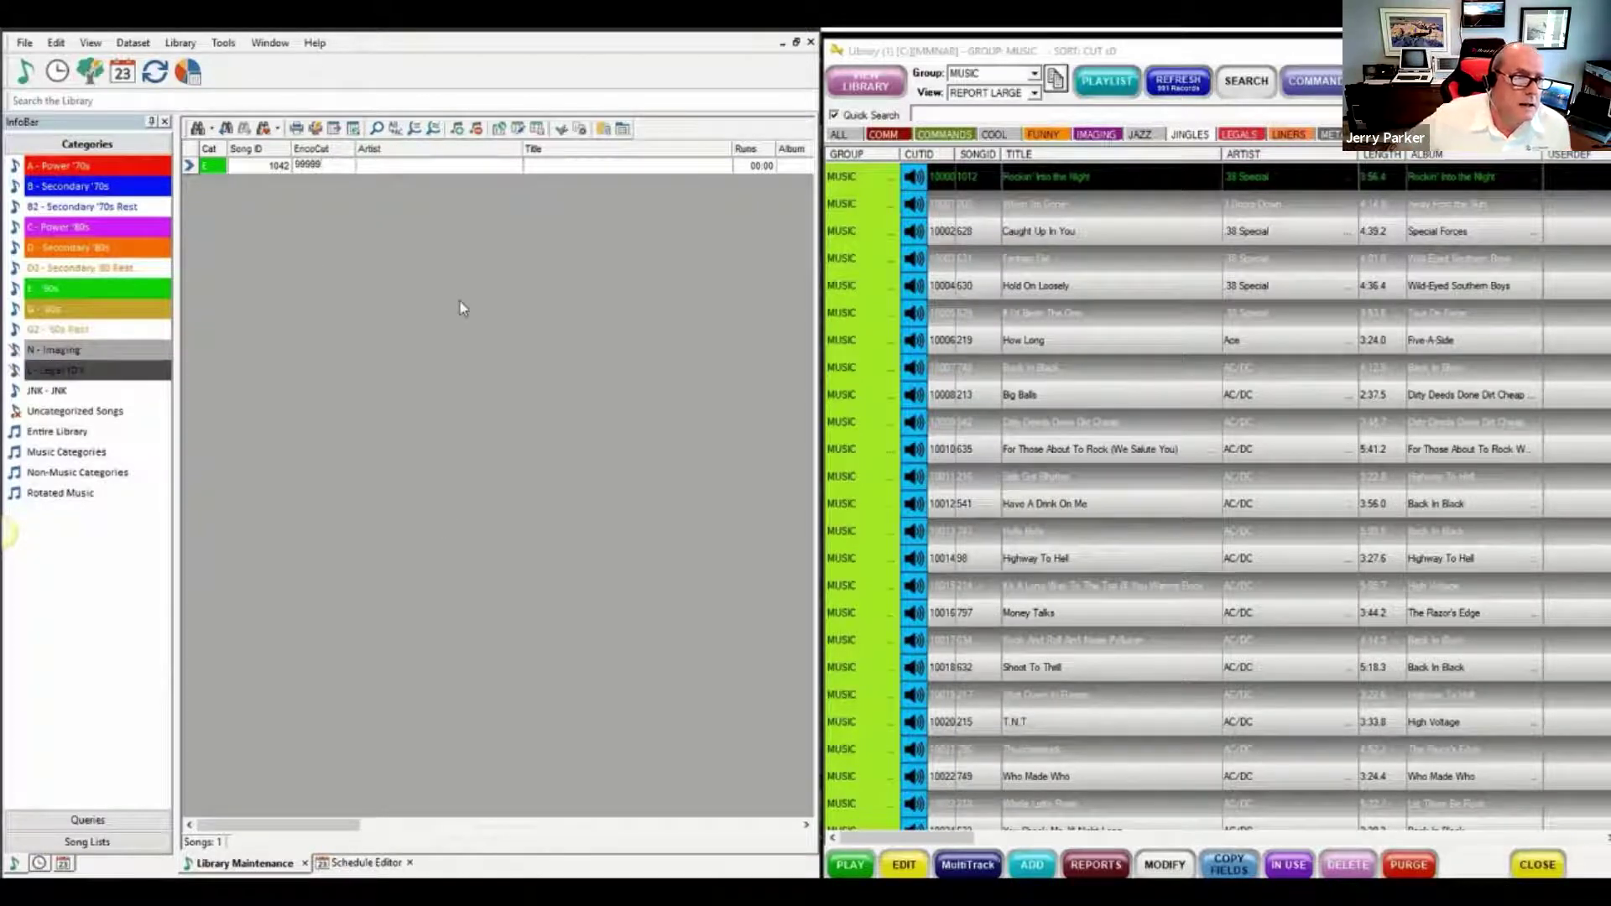
pyautogui.click(446, 168)
pyautogui.write('Sam')
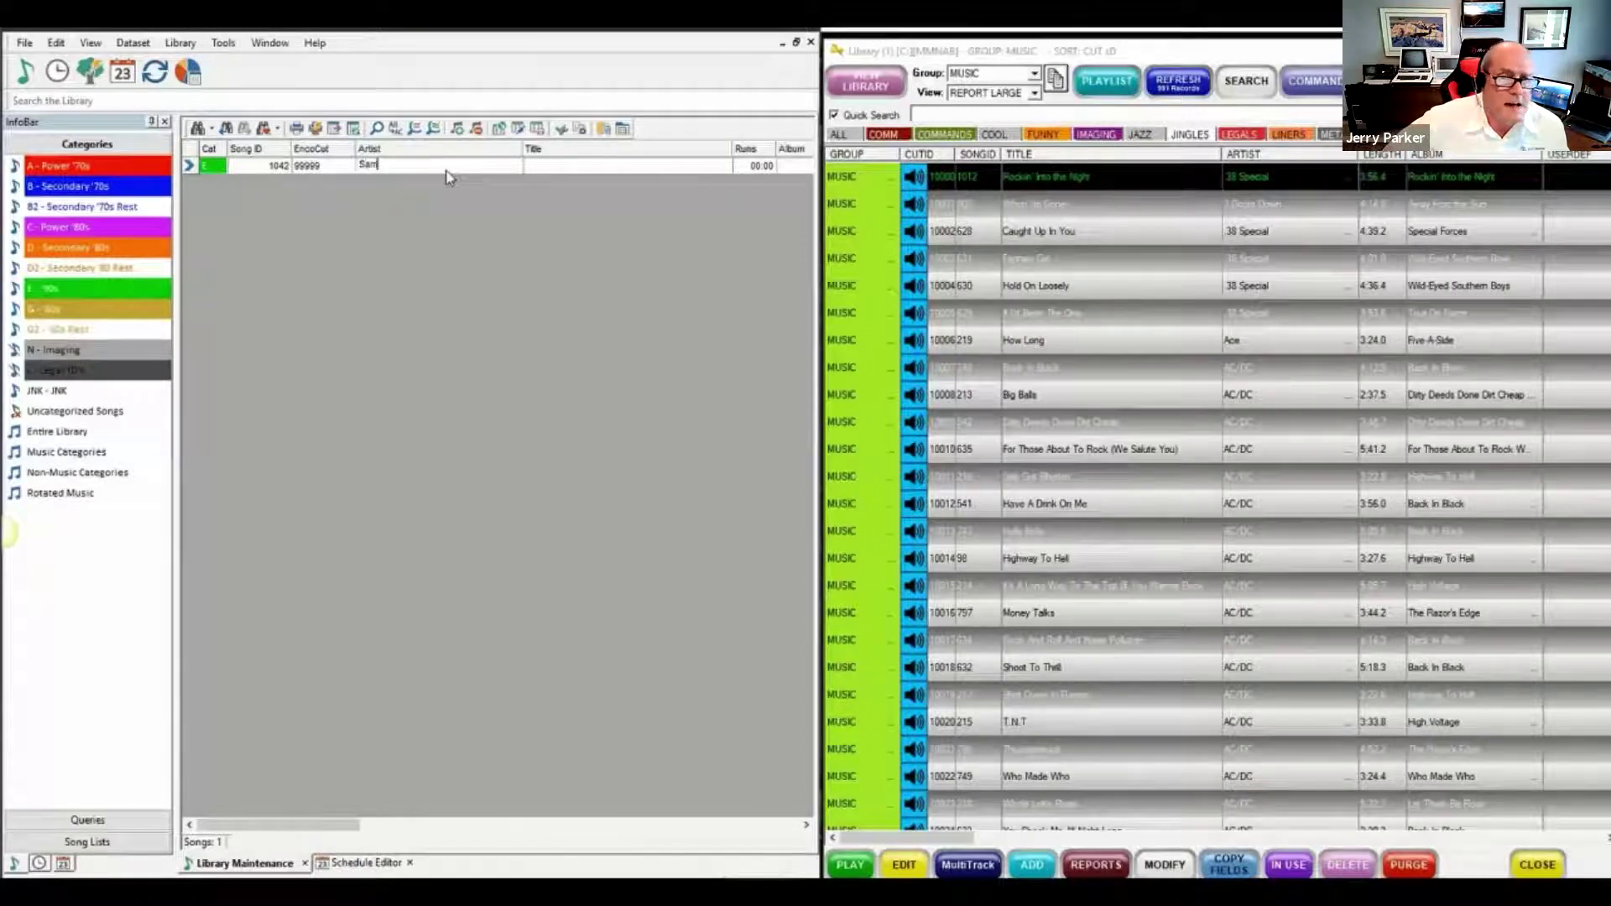
pyautogui.write('ple Artist')
pyautogui.press('Tab')
pyautogui.write('S')
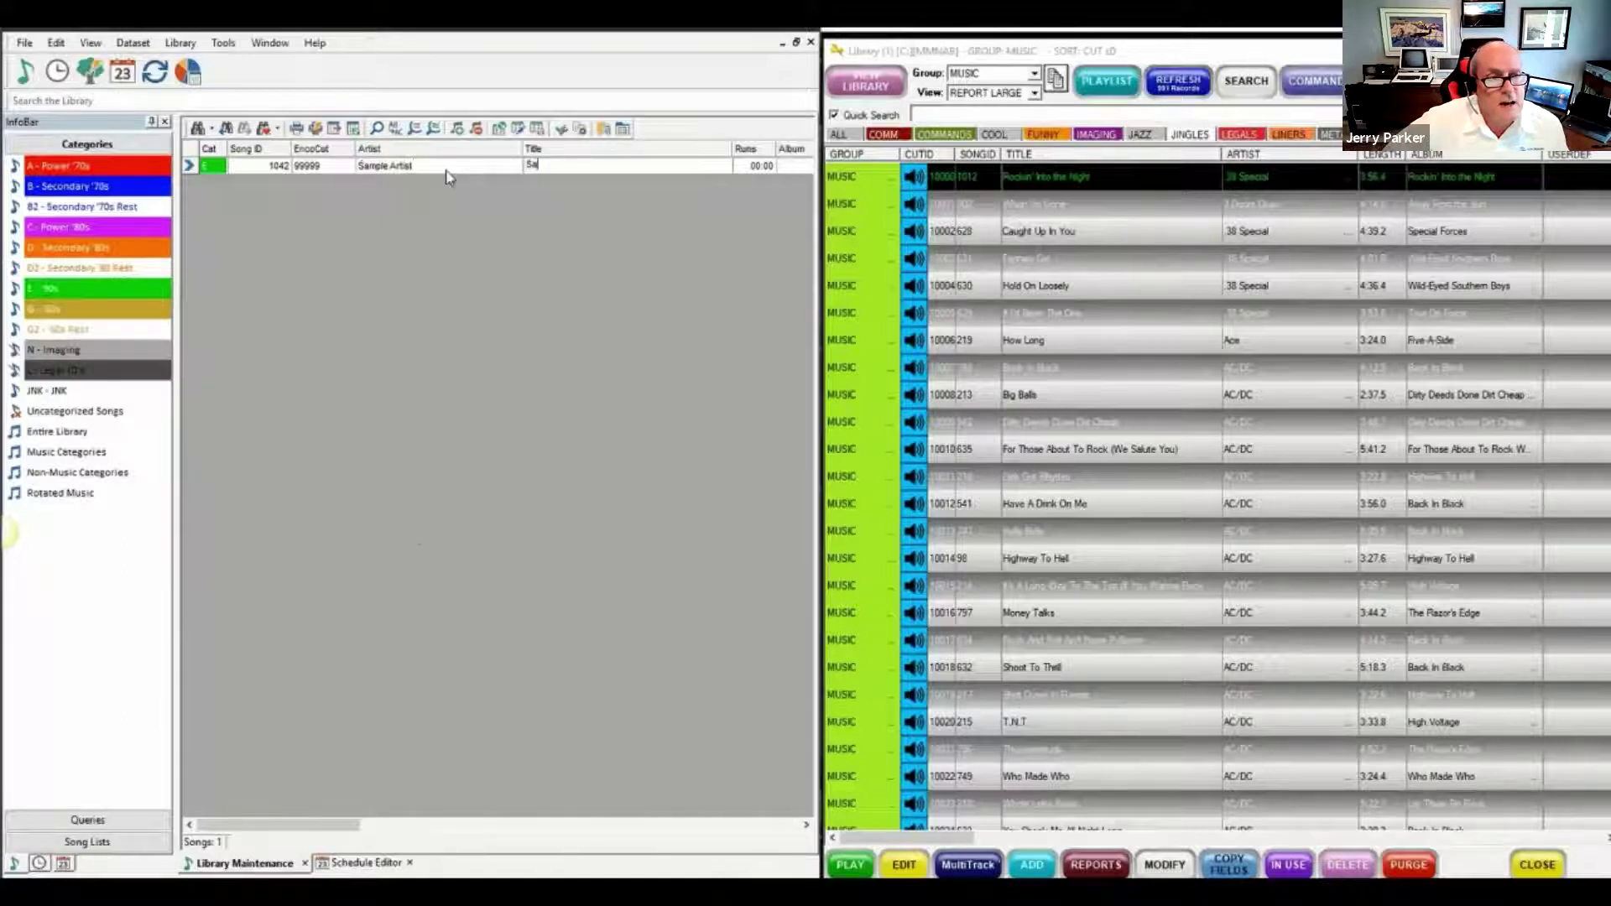
pyautogui.write('ample Title')
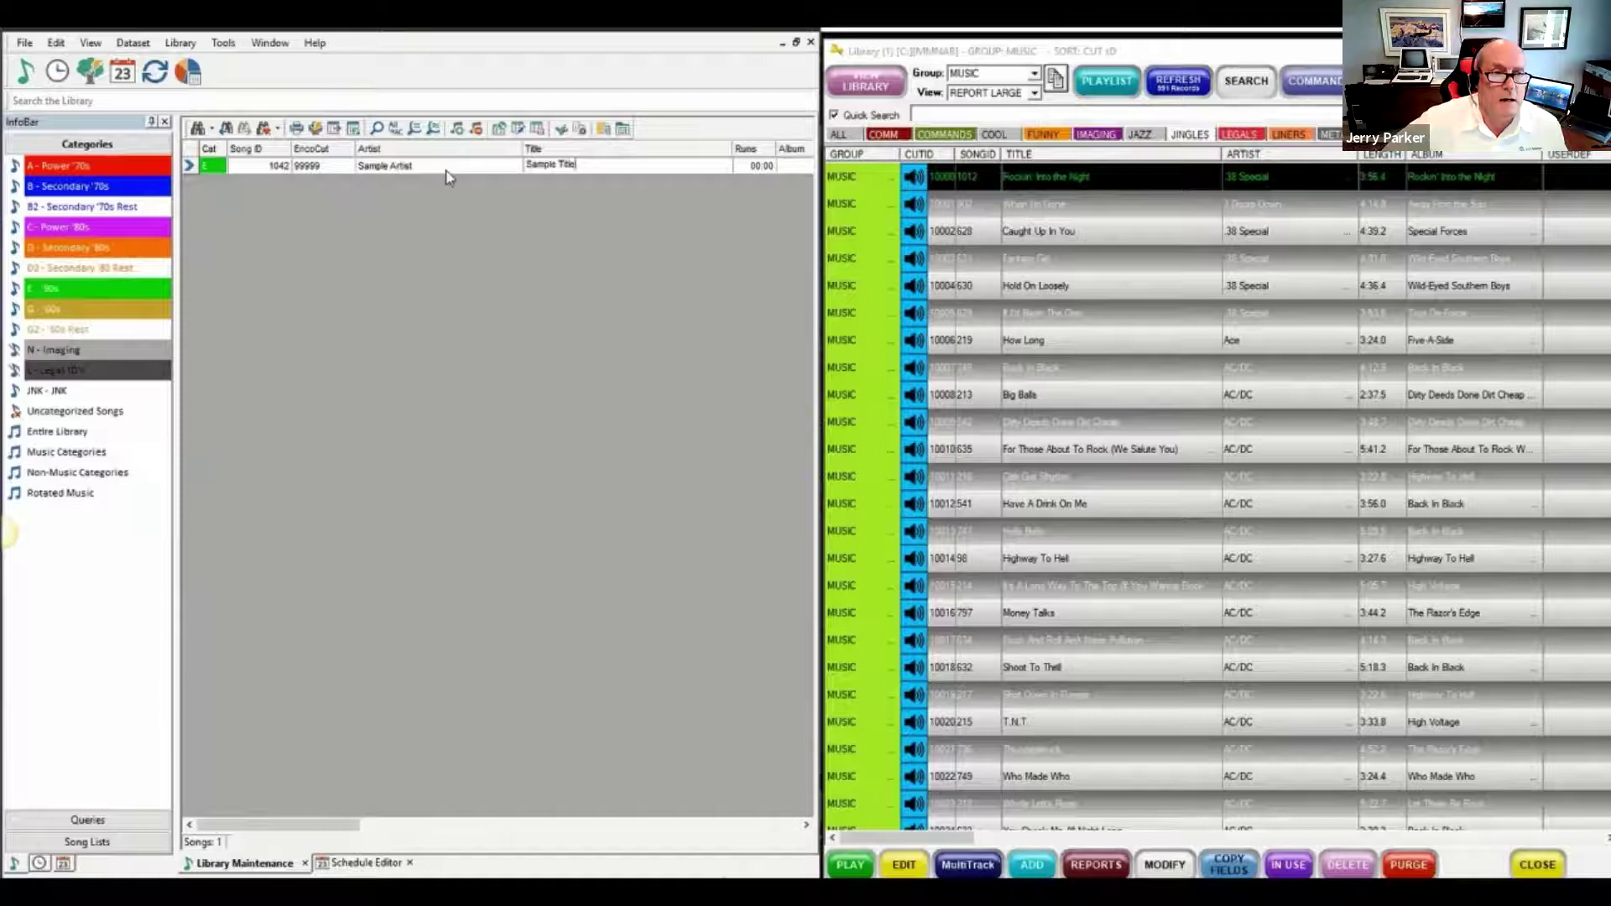
pyautogui.press('Return')
# Step: Run the default library synchronization to send the new sample song to the ENCO library
pyautogui.click(355, 129)
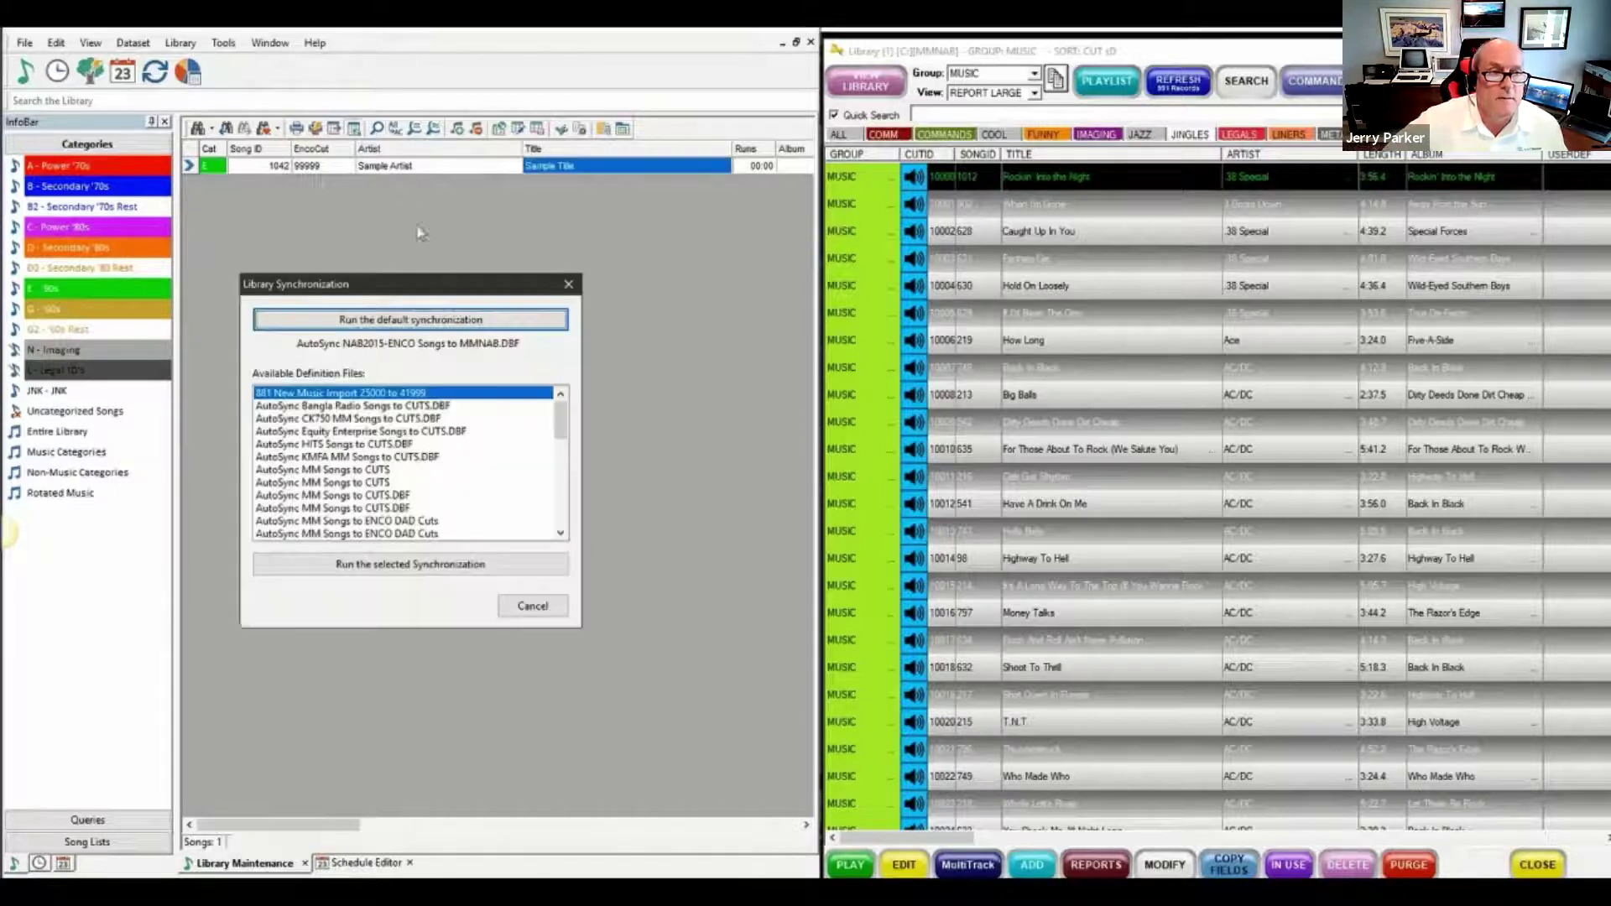
pyautogui.click(433, 324)
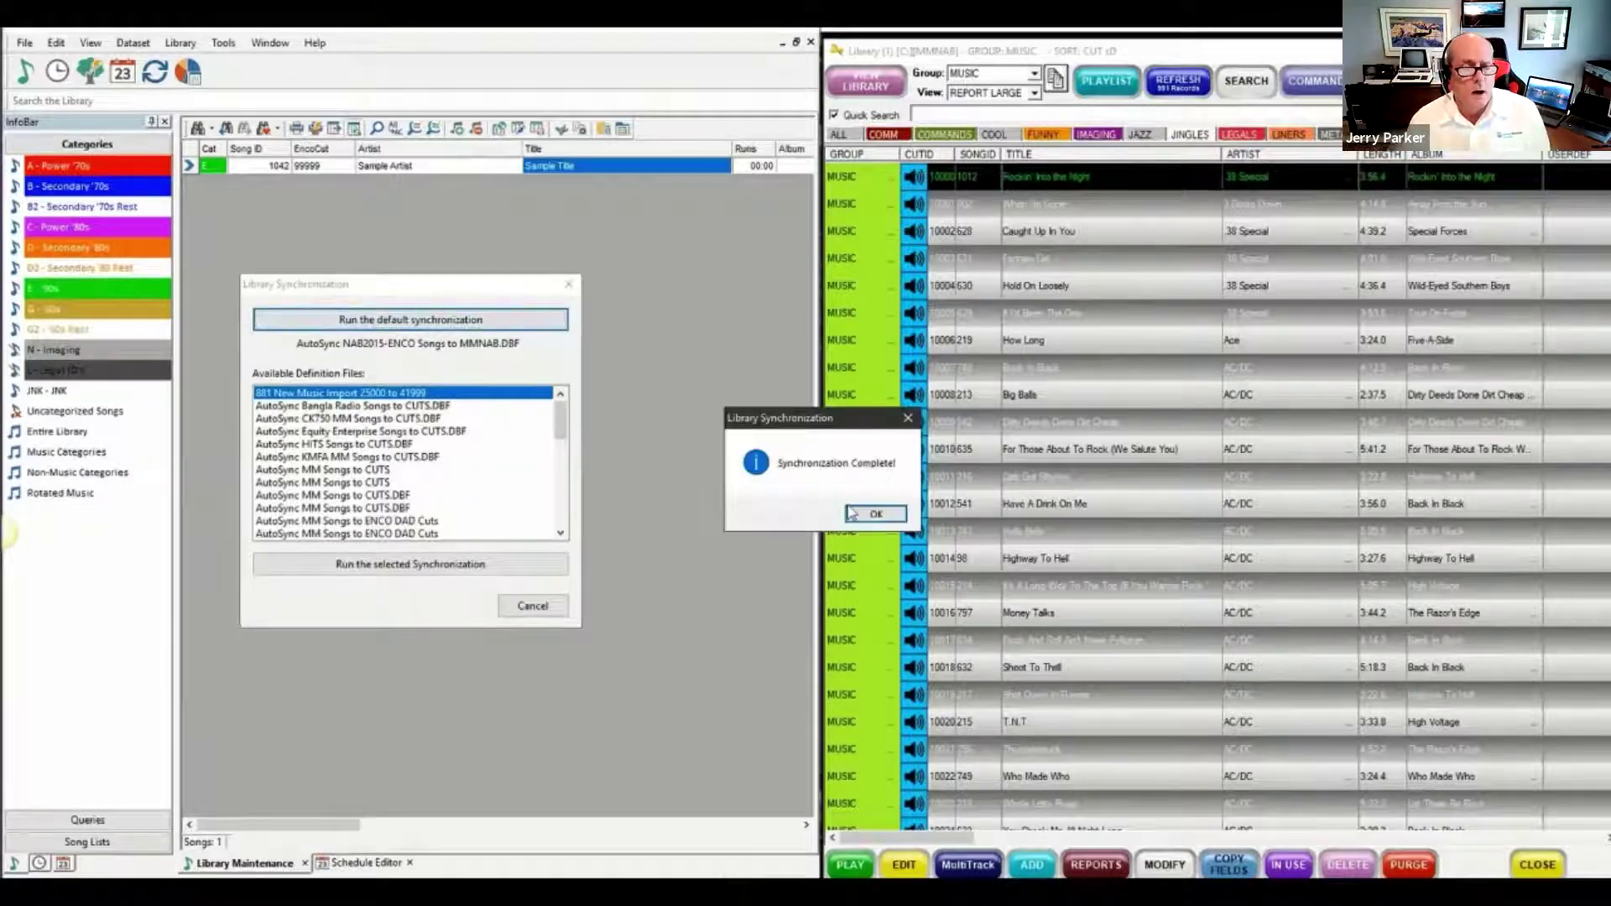
# Step: Acknowledge the finished synchronization and sort the ENCO library by cut ID in descending order
pyautogui.click(874, 513)
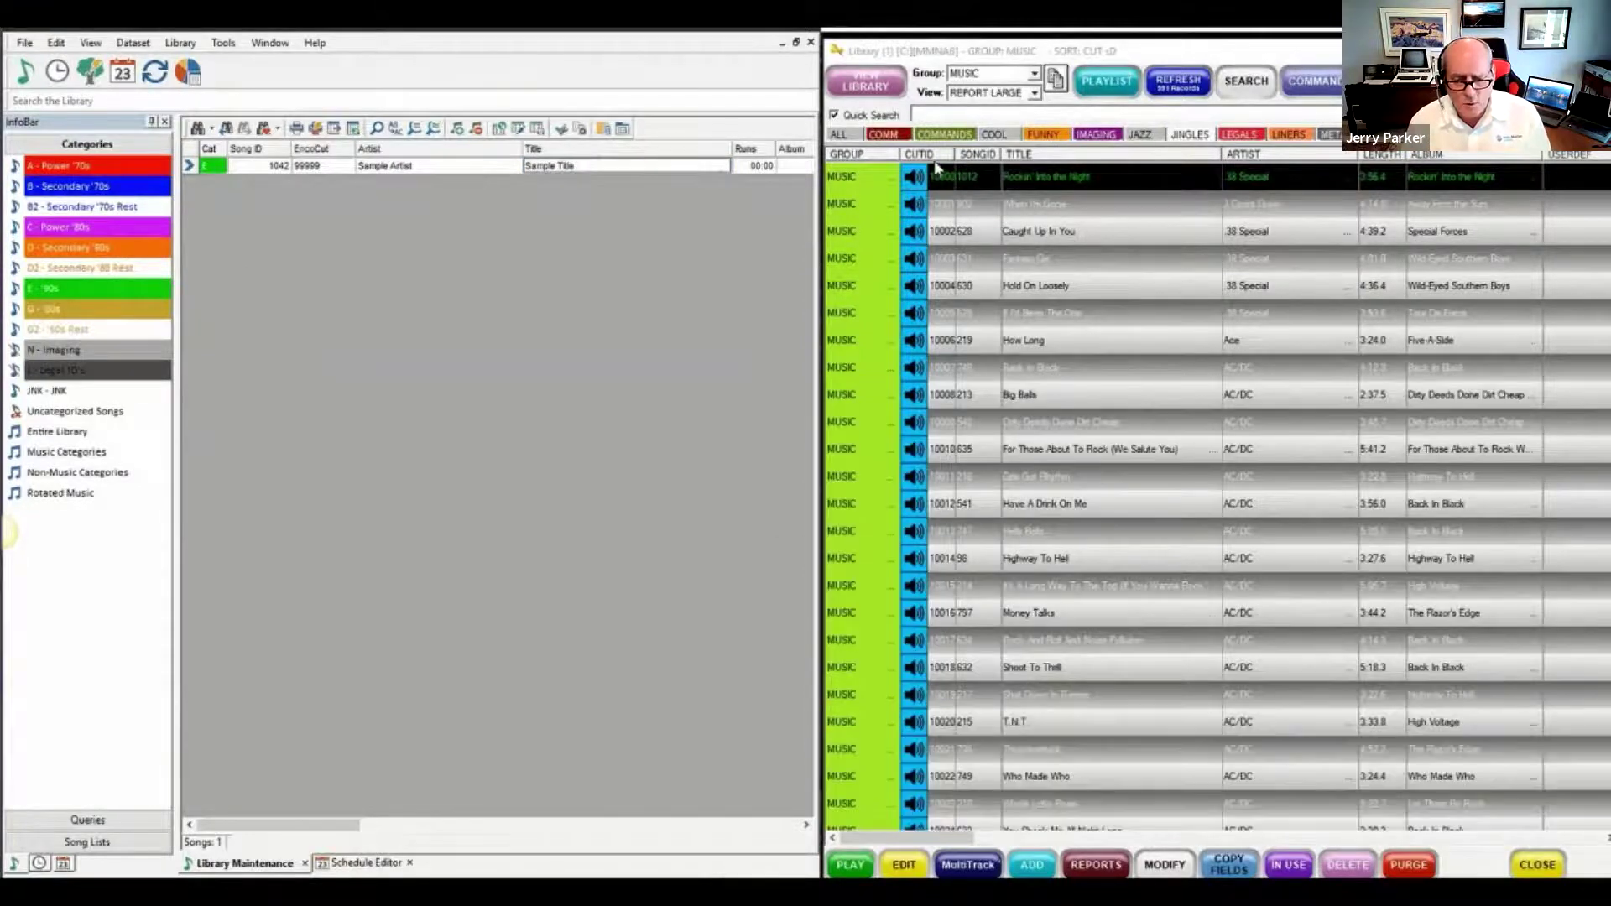
pyautogui.click(938, 156)
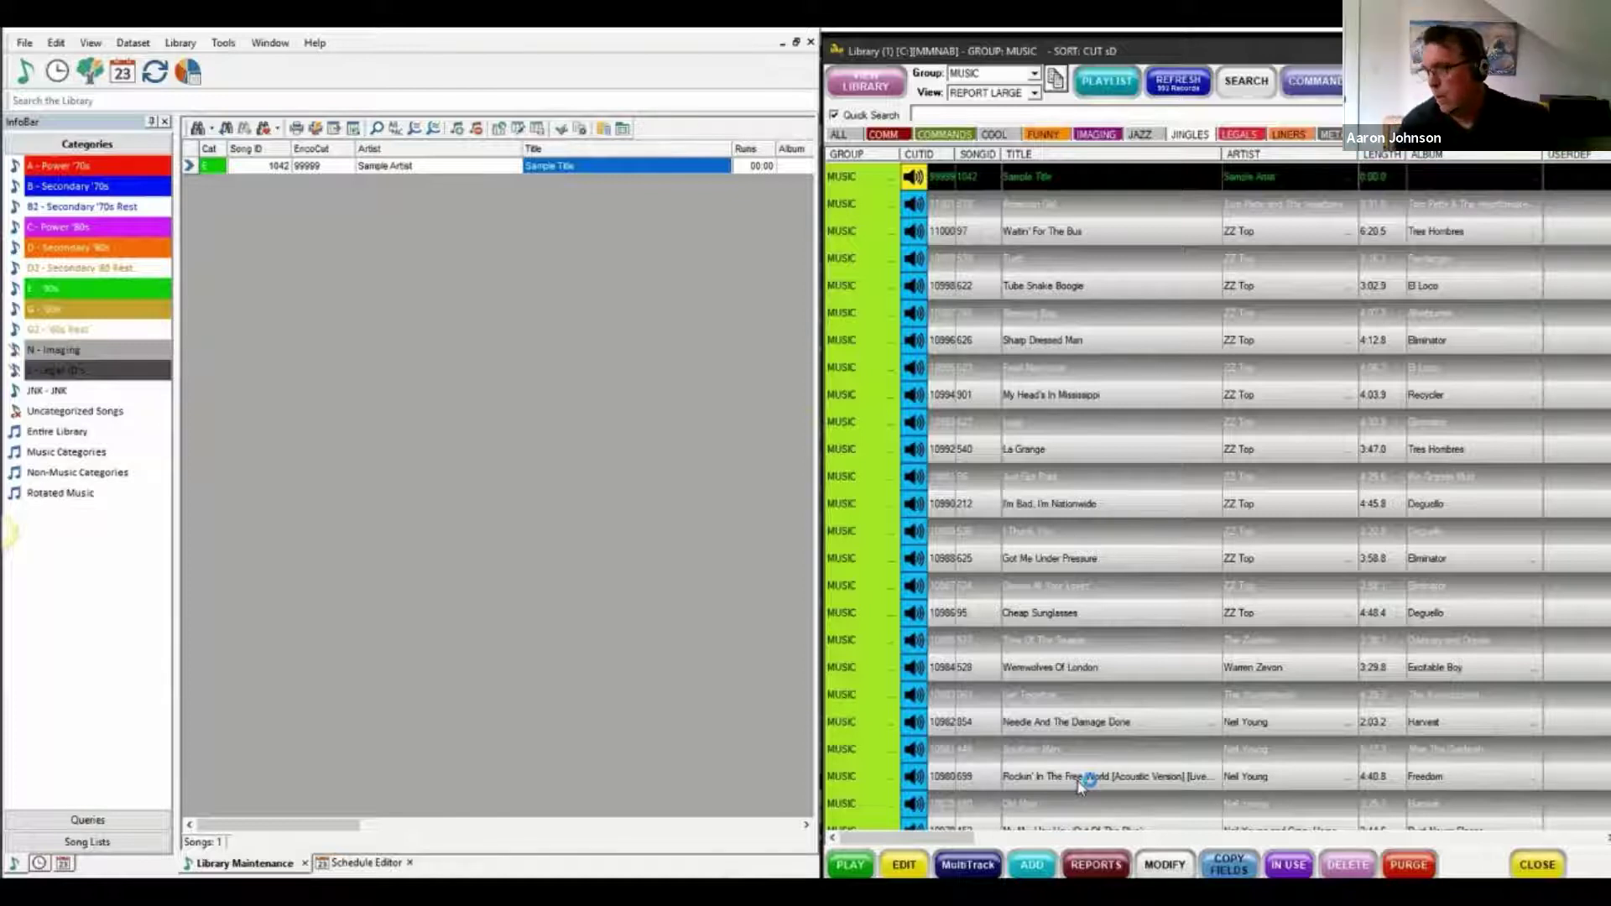
# Step: Add a new cut to the ENCO library with cut ID 99998 and artist "Sample Artist", and save it
pyautogui.click(1041, 870)
pyautogui.click(1231, 384)
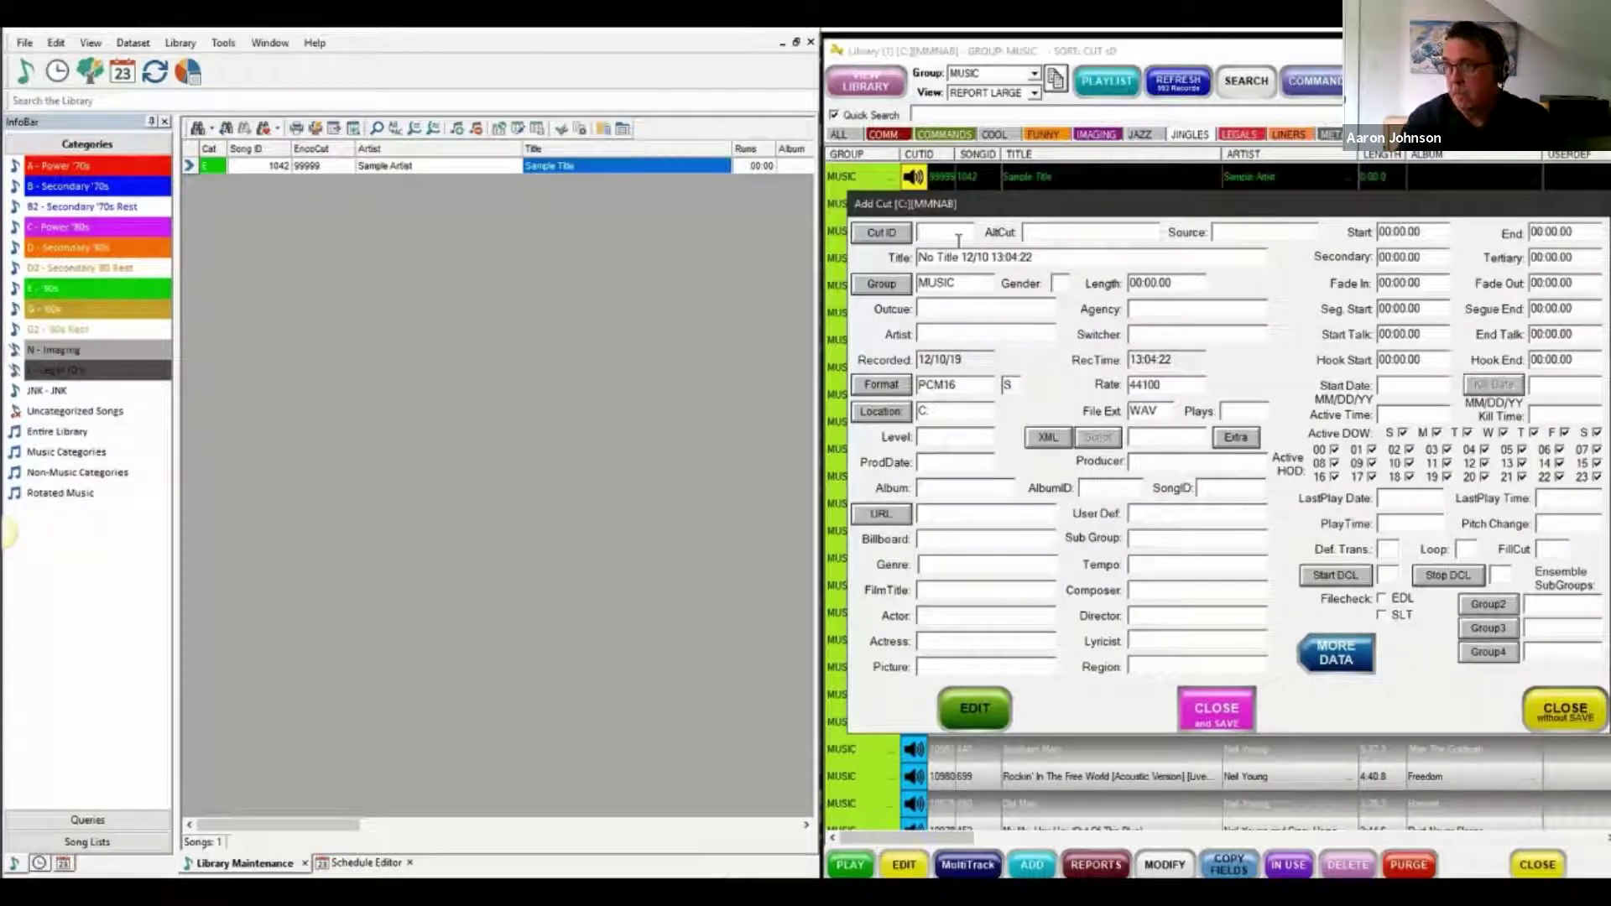
pyautogui.write('99998')
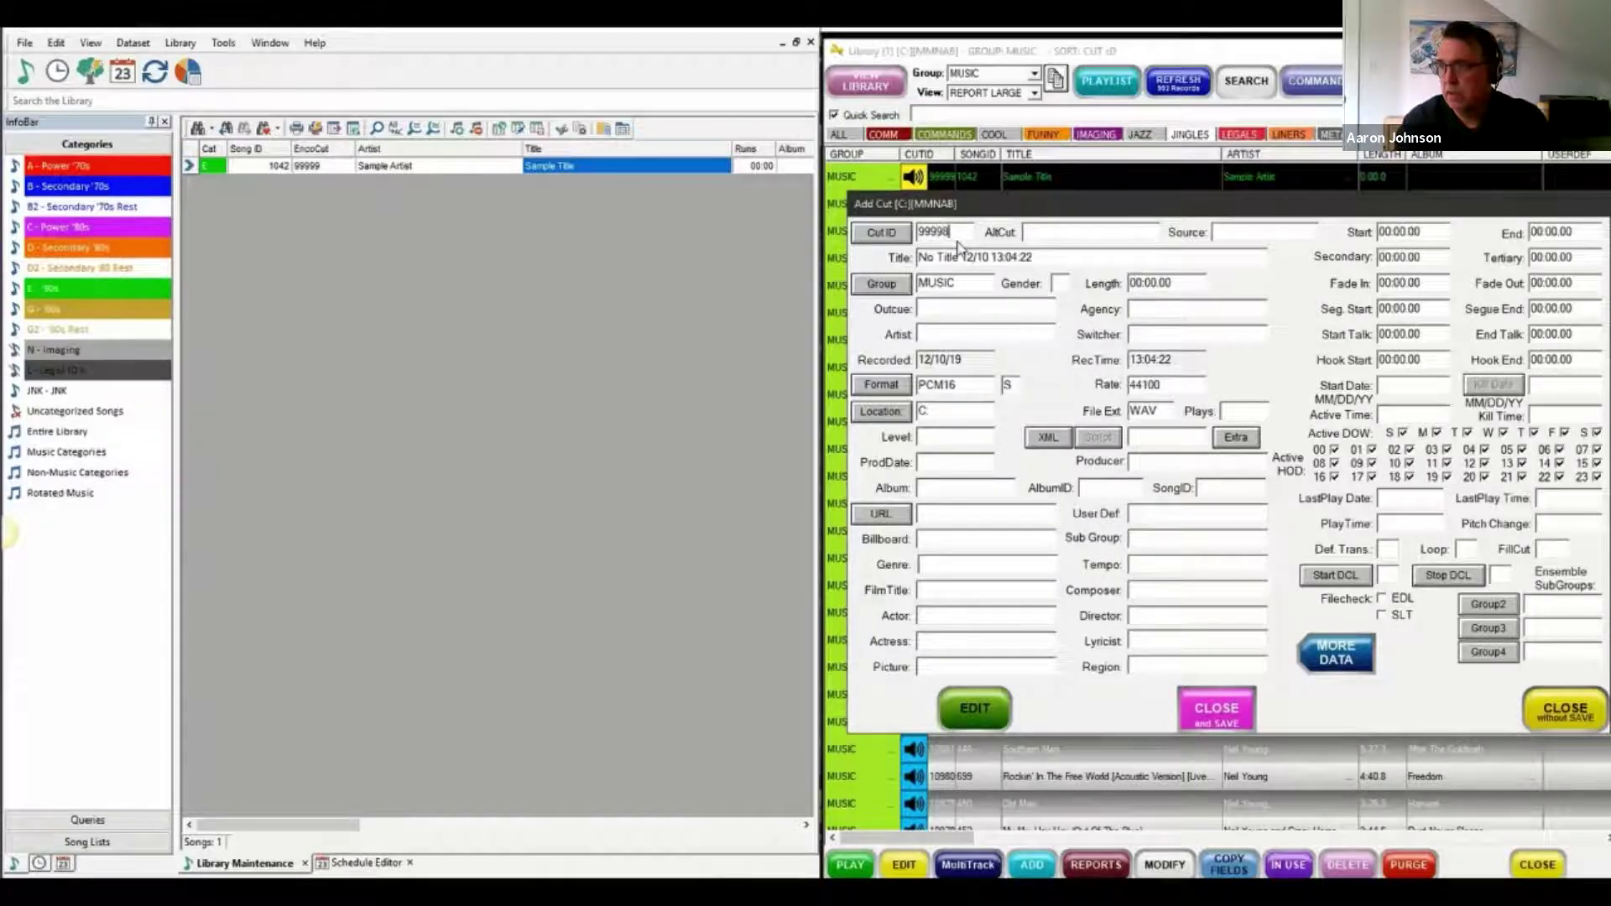
pyautogui.click(946, 335)
pyautogui.write('Sample A')
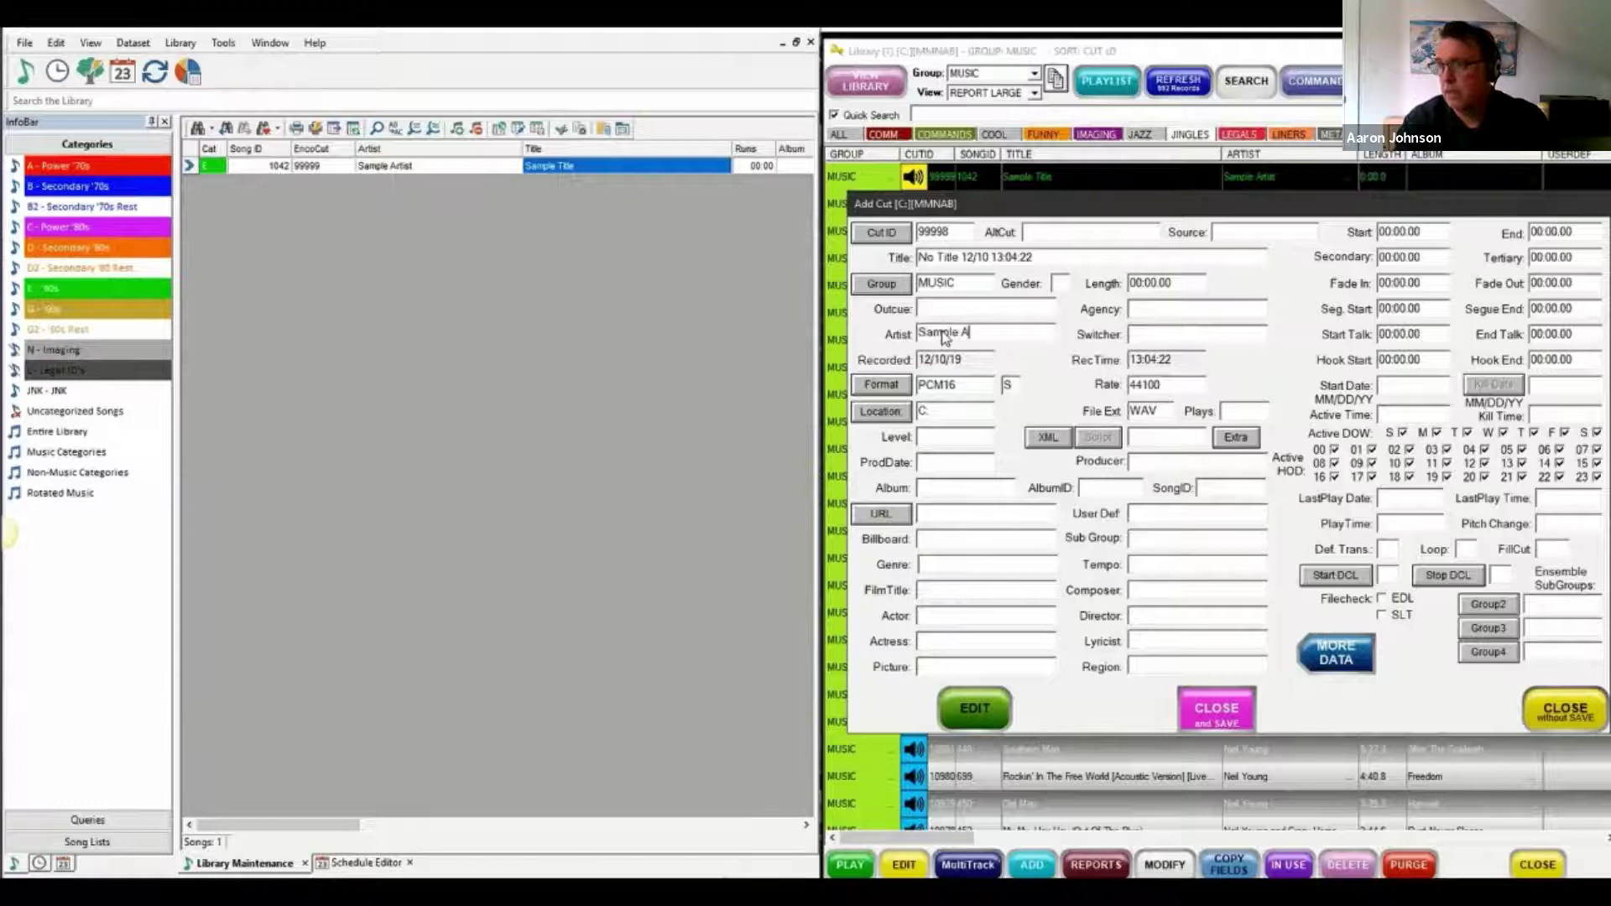
pyautogui.write('rtist')
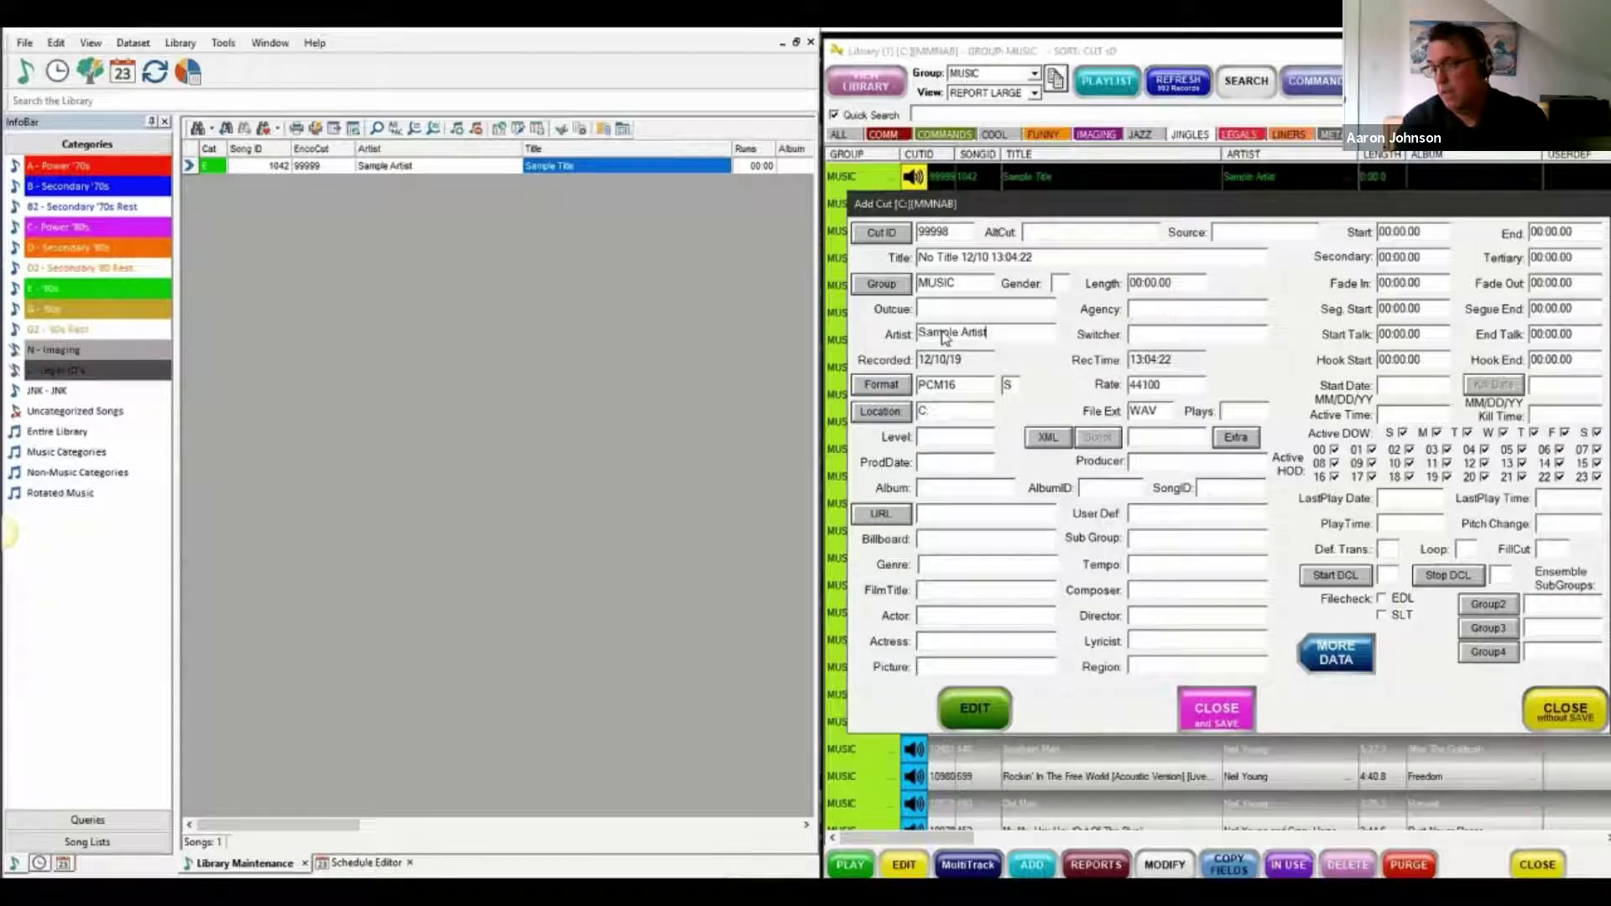
pyautogui.click(1225, 714)
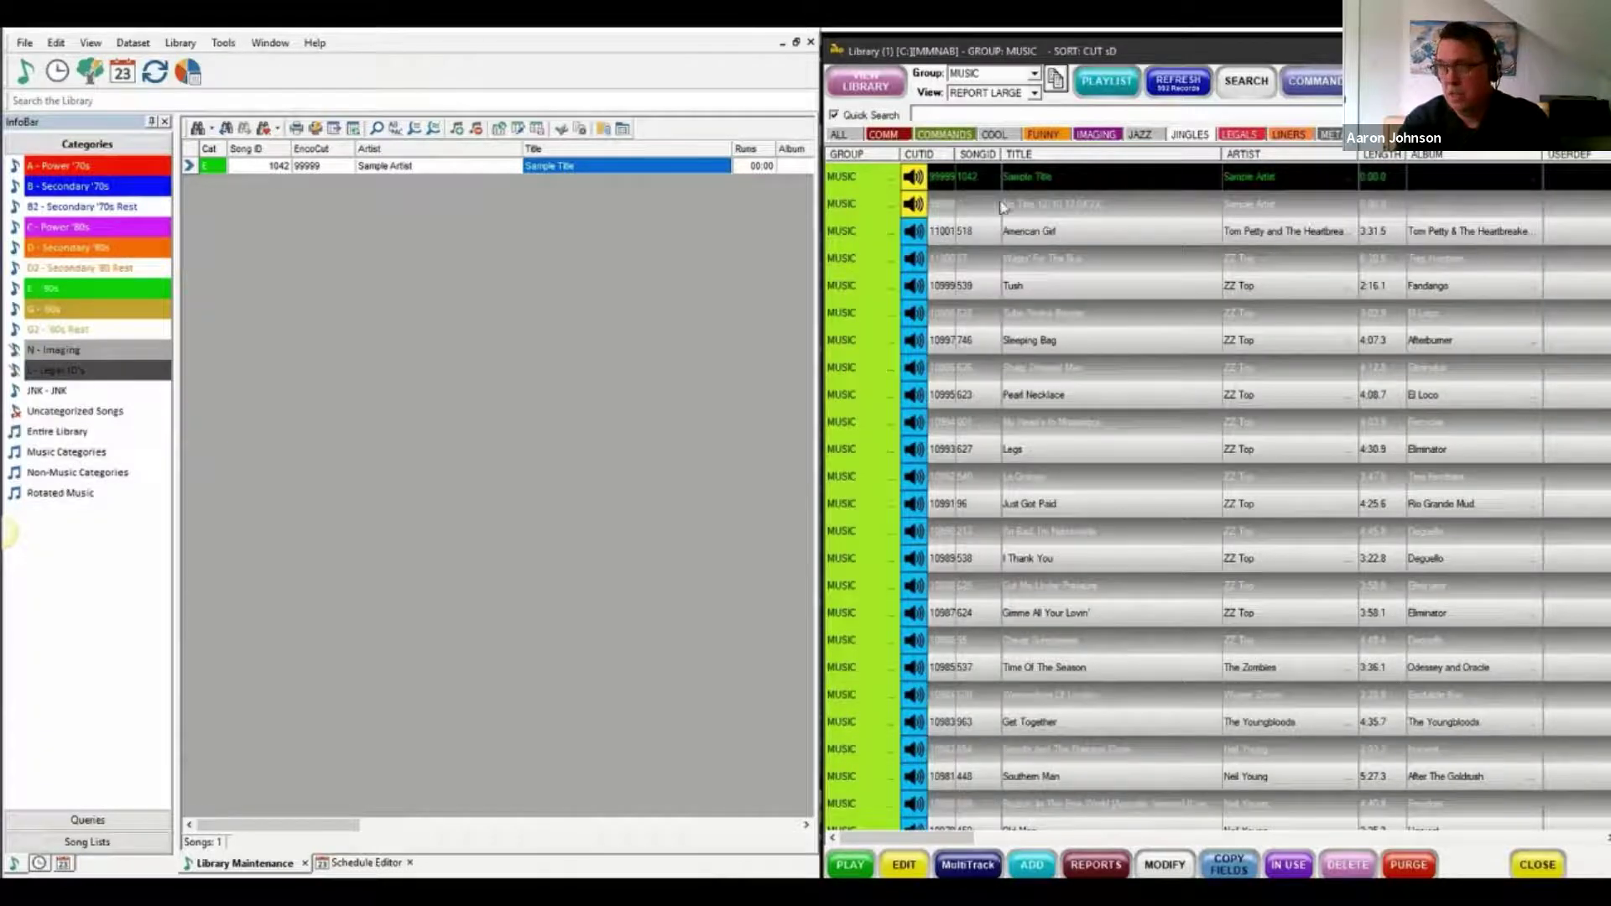
# Step: Modify cut 99998 in the ENCO library so its sub group is A, and save the record
pyautogui.click(1048, 217)
pyautogui.rightClick(1049, 216)
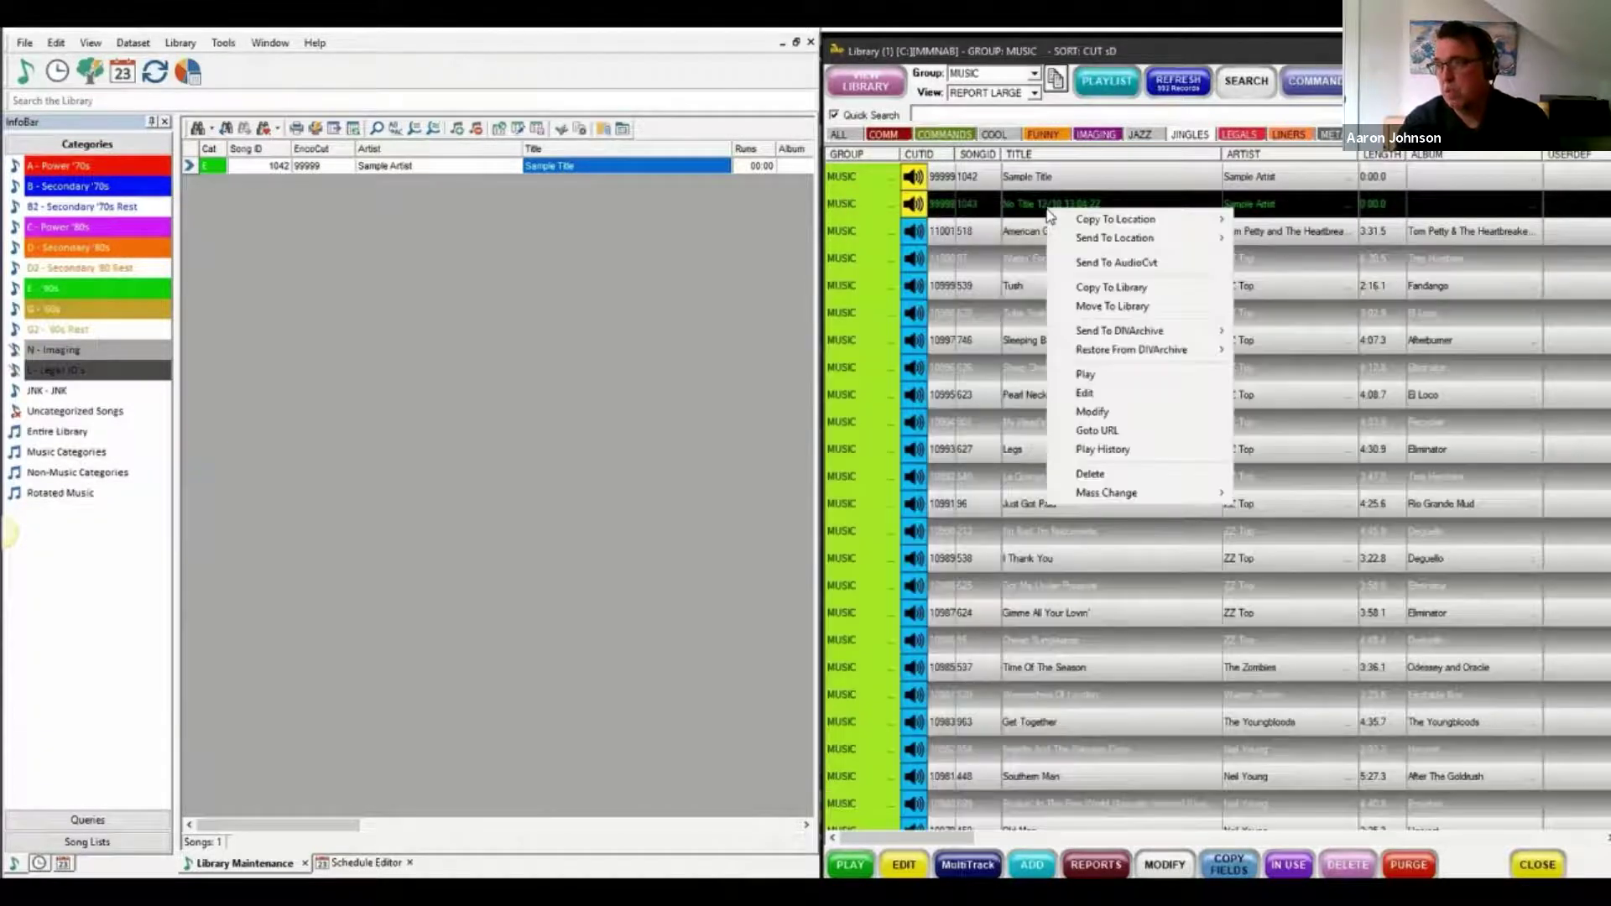
pyautogui.click(1113, 413)
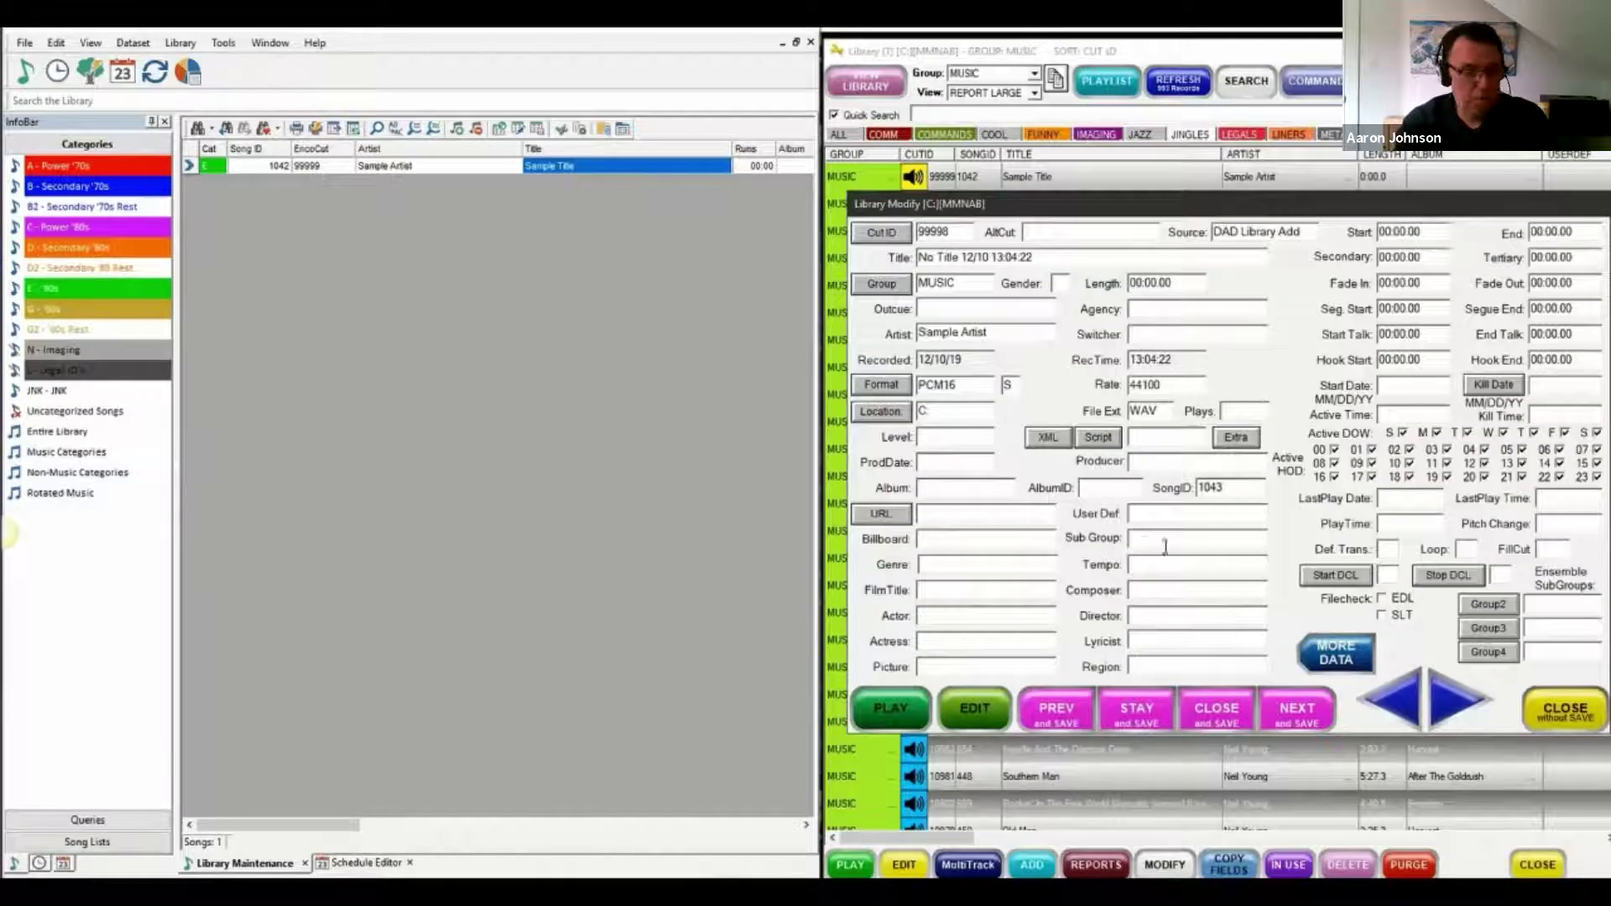
pyautogui.click(1143, 543)
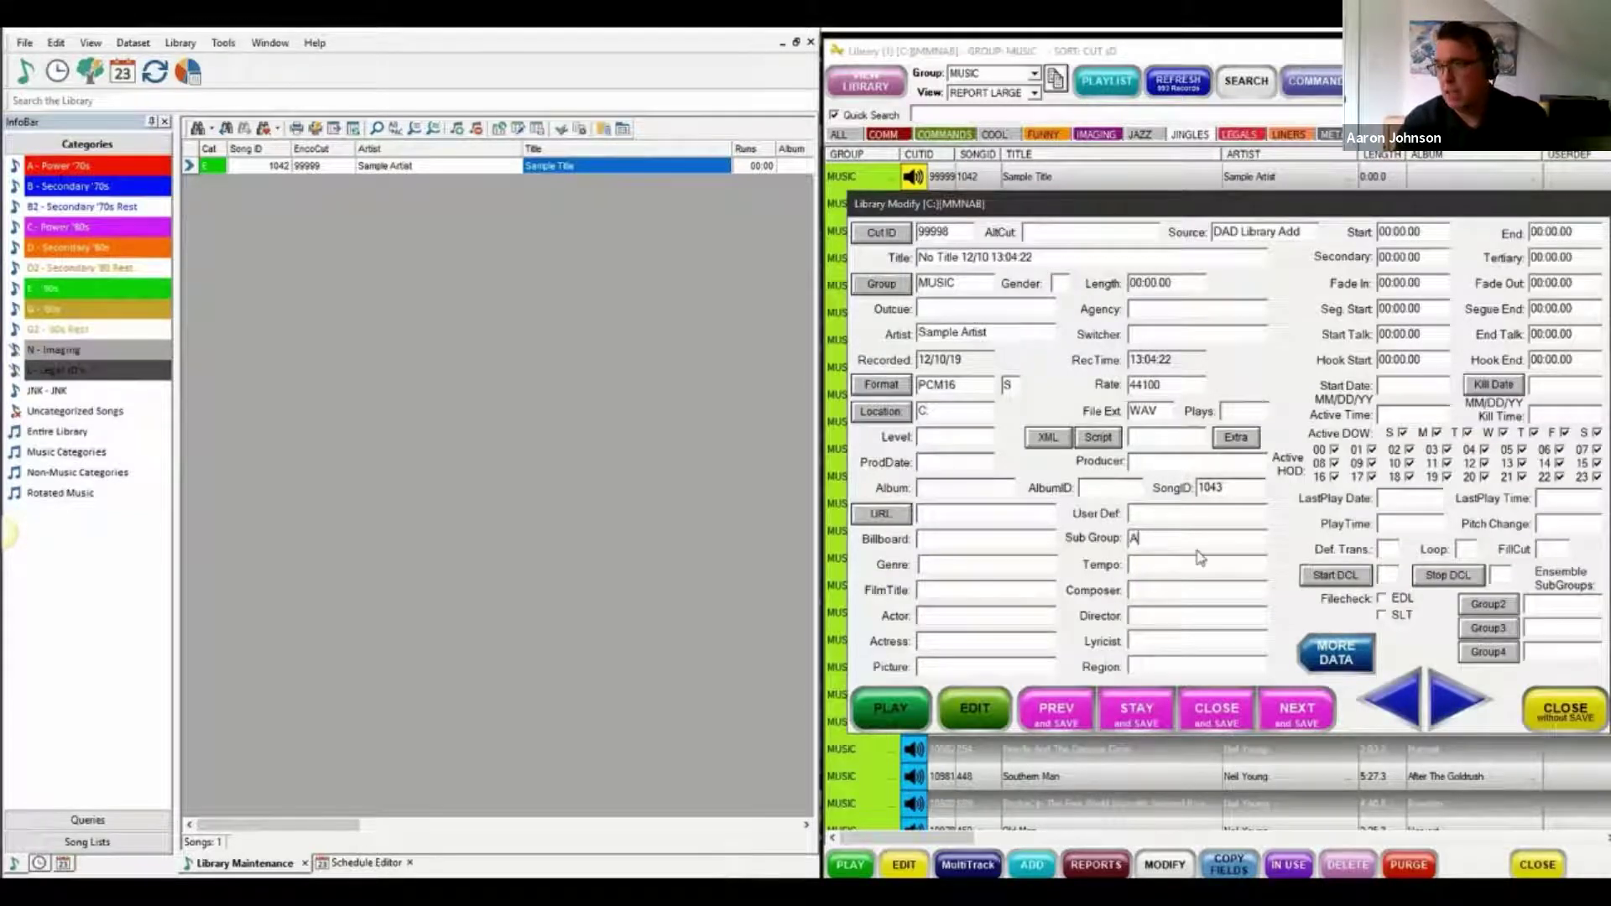
pyautogui.click(1218, 716)
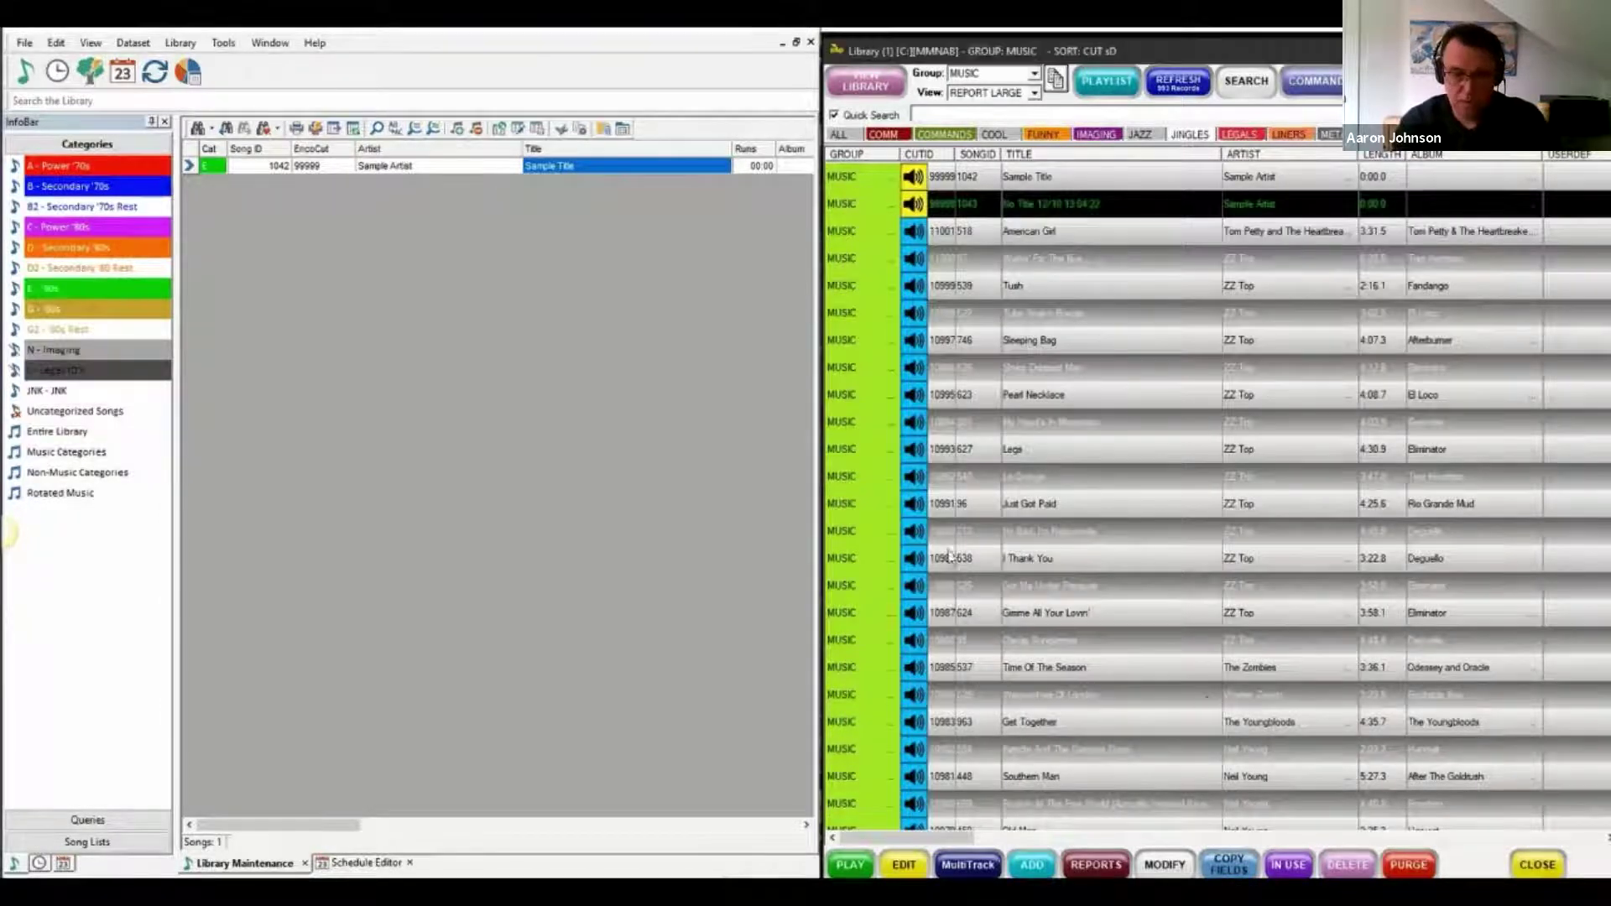
# Step: Show the entire MusicMaster library sorted by ENCO cut number in descending order and select the song with cut 99998
pyautogui.click(42, 439)
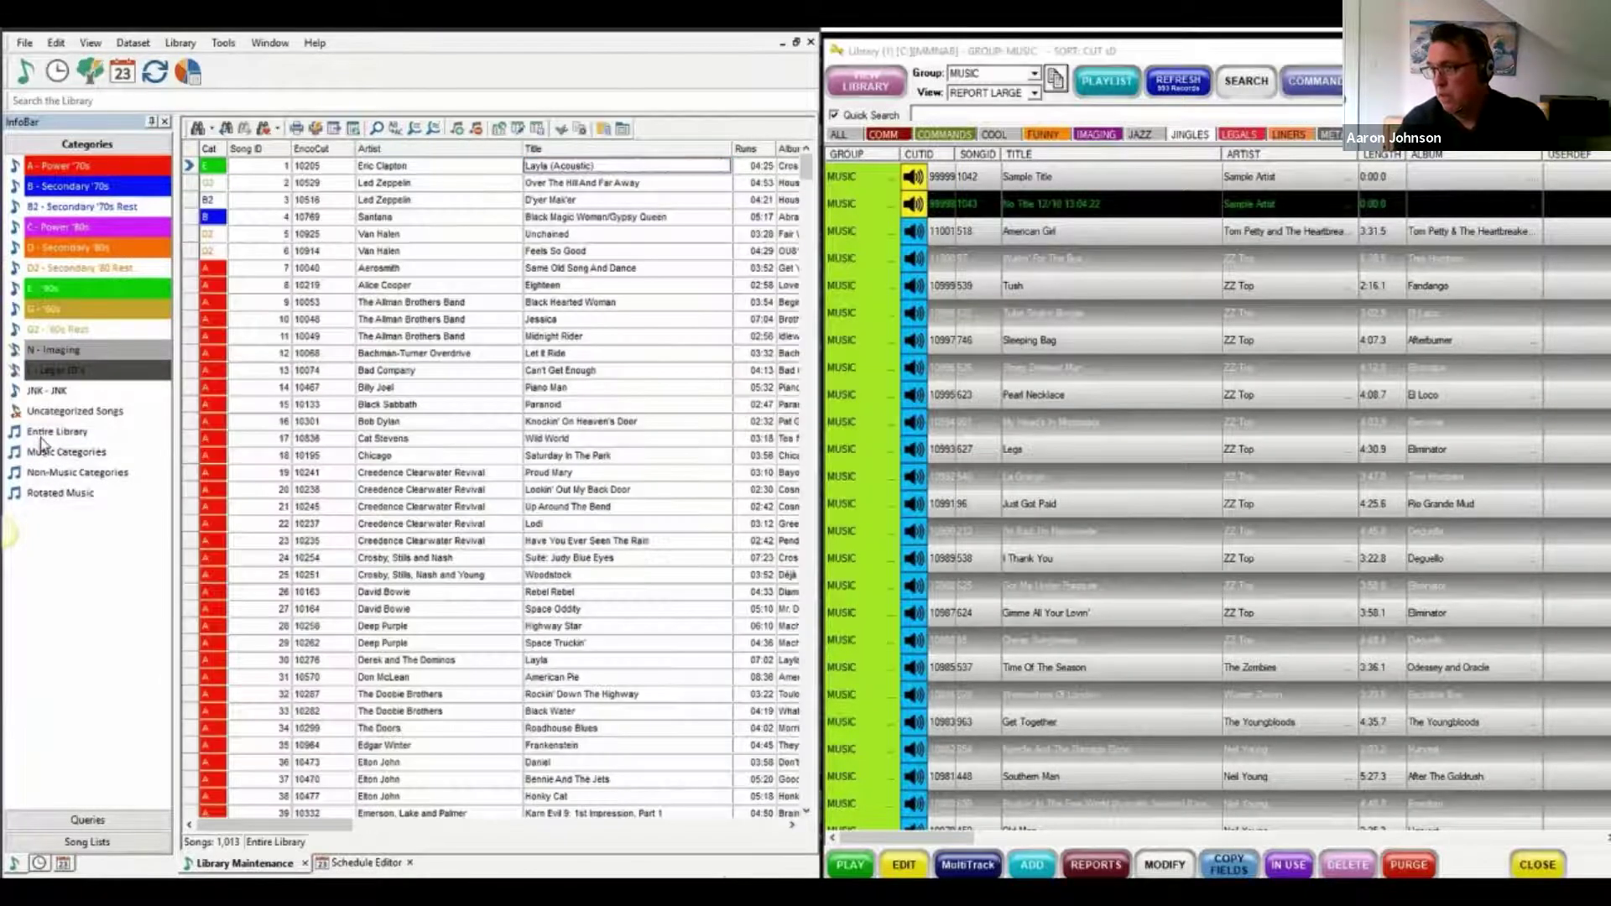
pyautogui.click(309, 149)
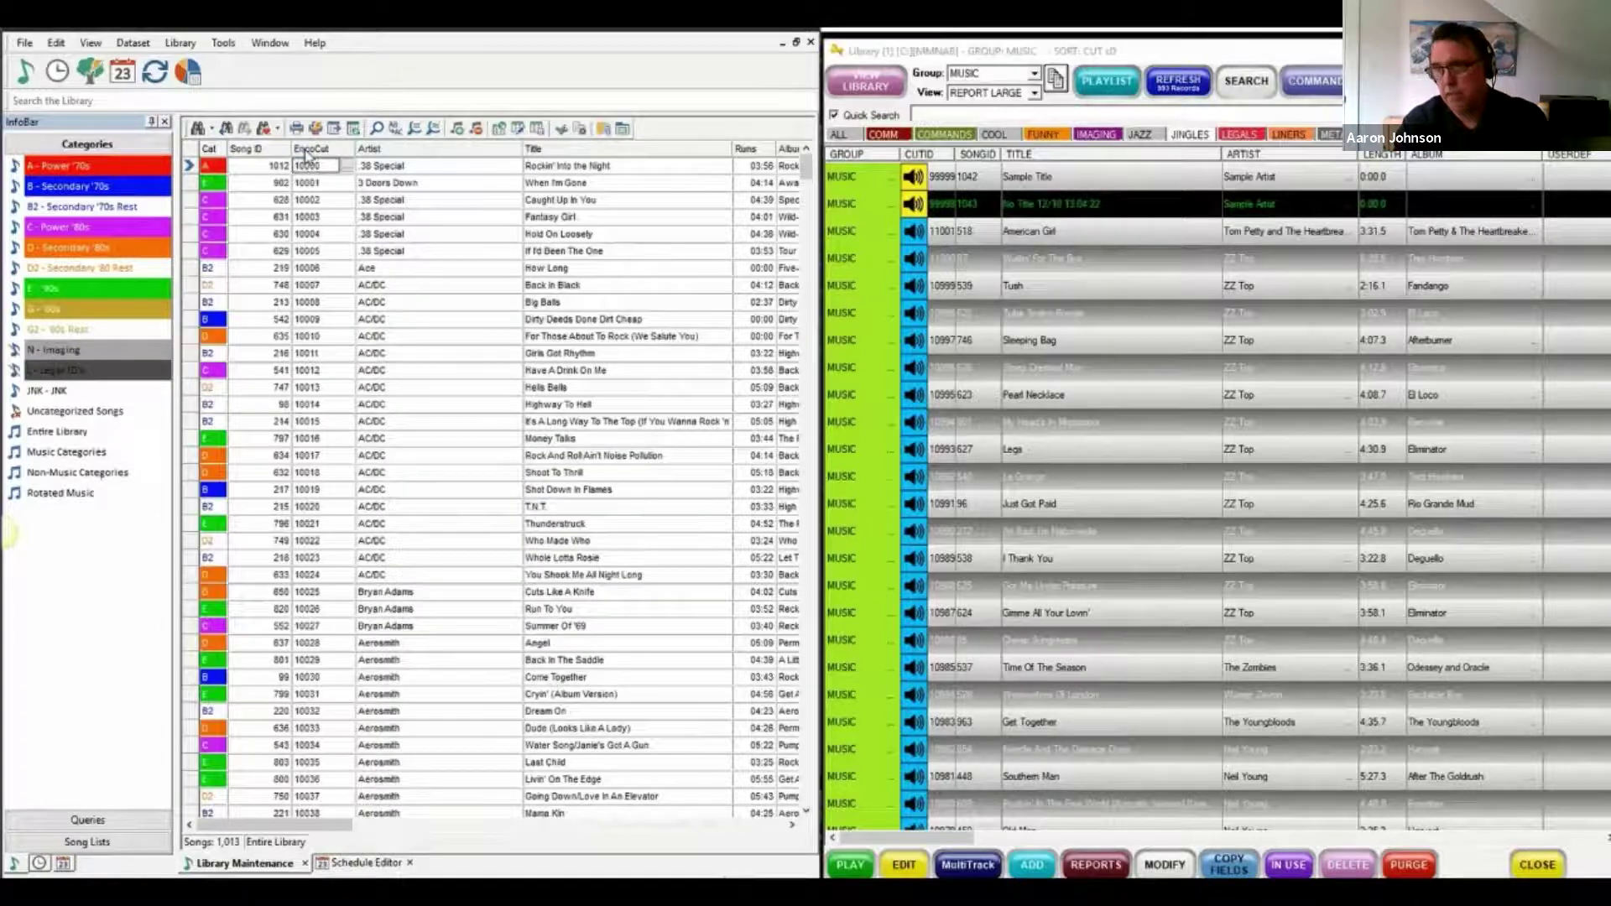
pyautogui.click(309, 149)
pyautogui.click(322, 183)
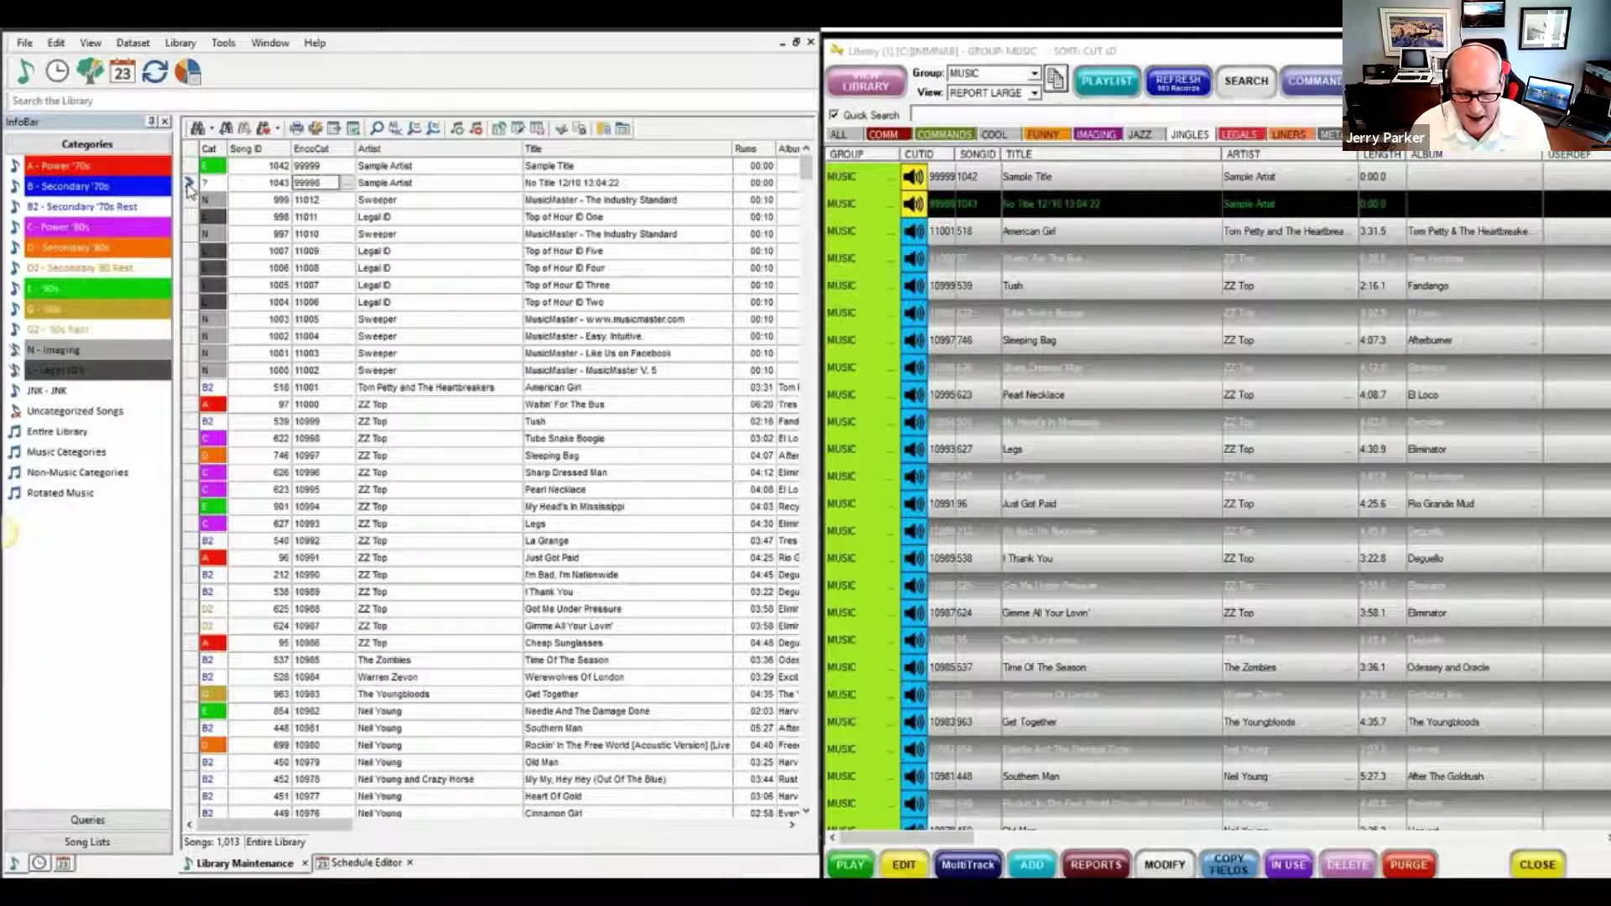
# Step: Delete the "Sample Title" song with cut number 99999 from the MusicMaster library
pyautogui.press('Up')
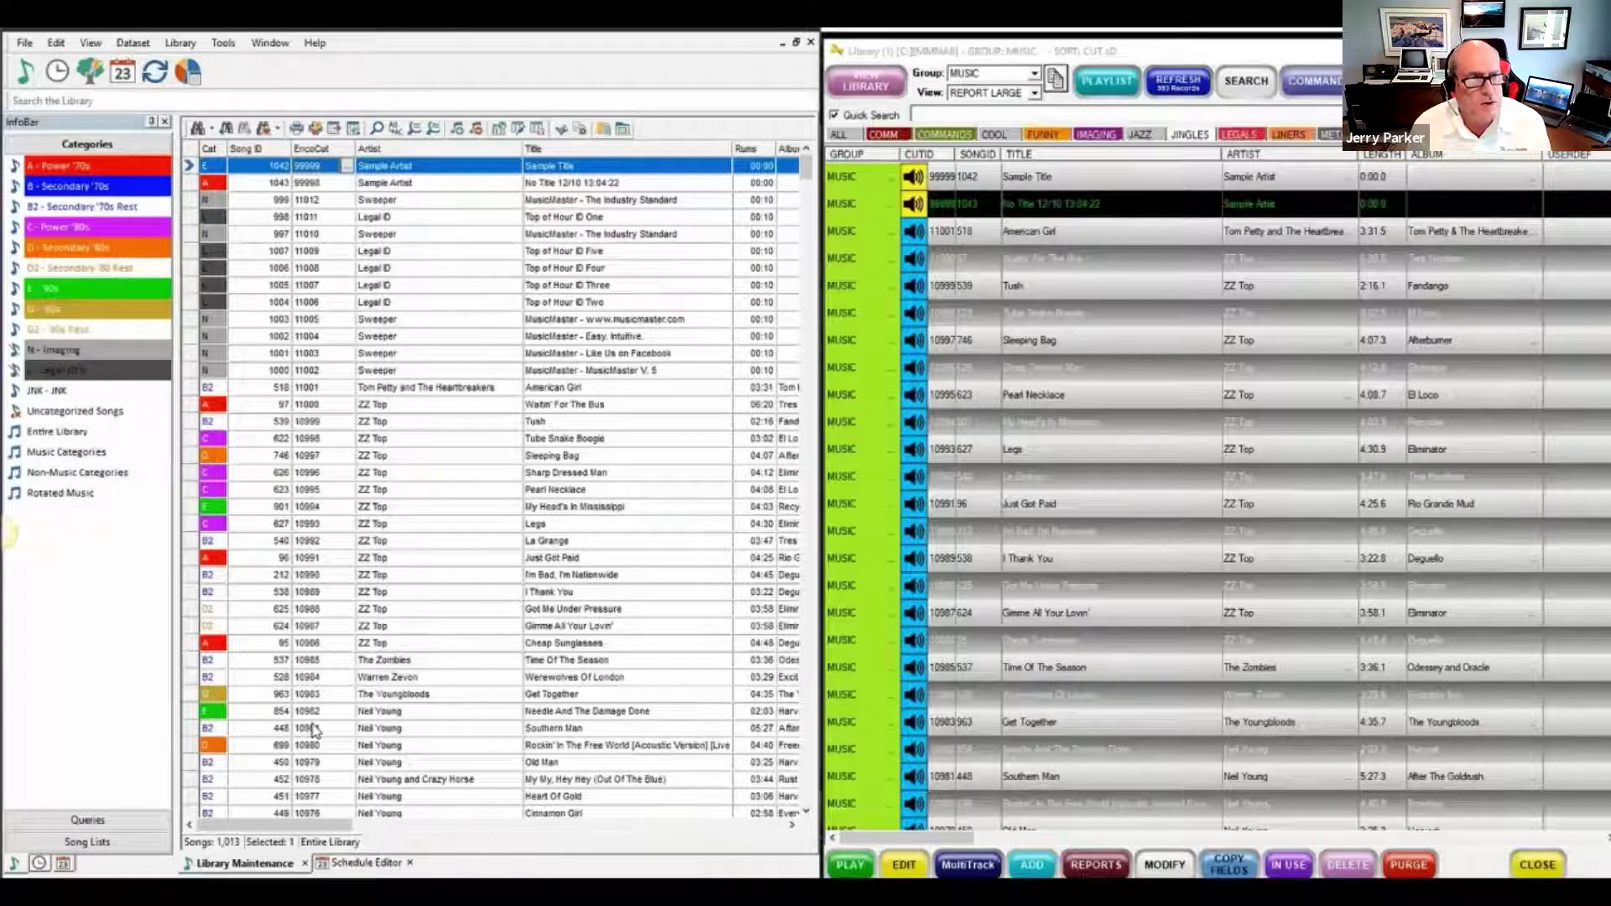
pyautogui.rightClick(190, 168)
pyautogui.moveTo(272, 327)
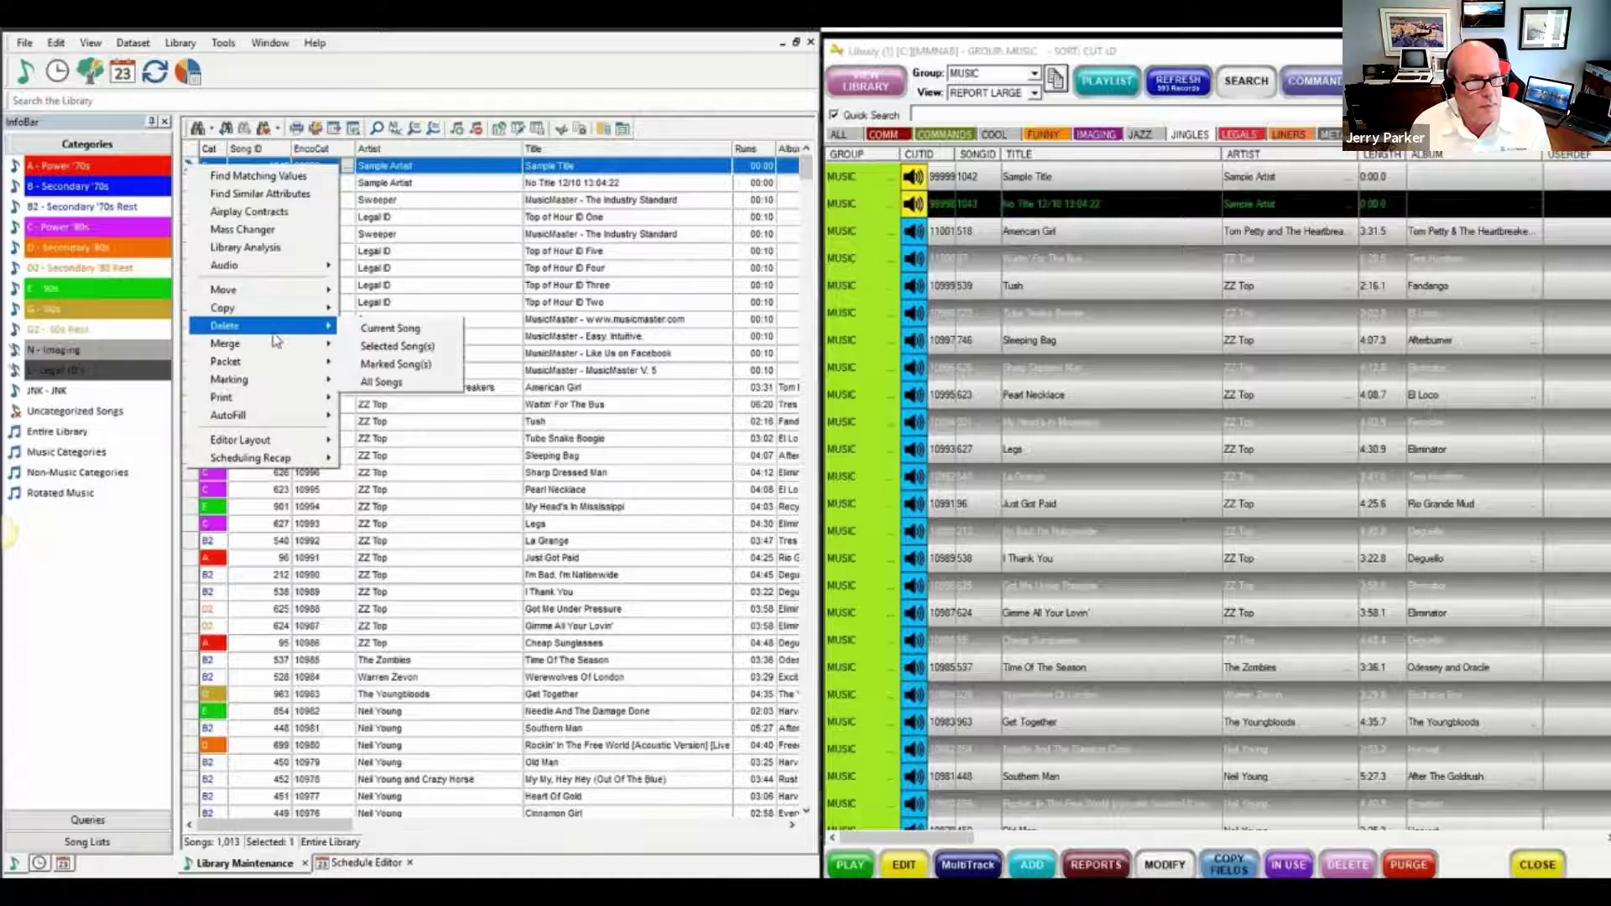
pyautogui.click(377, 330)
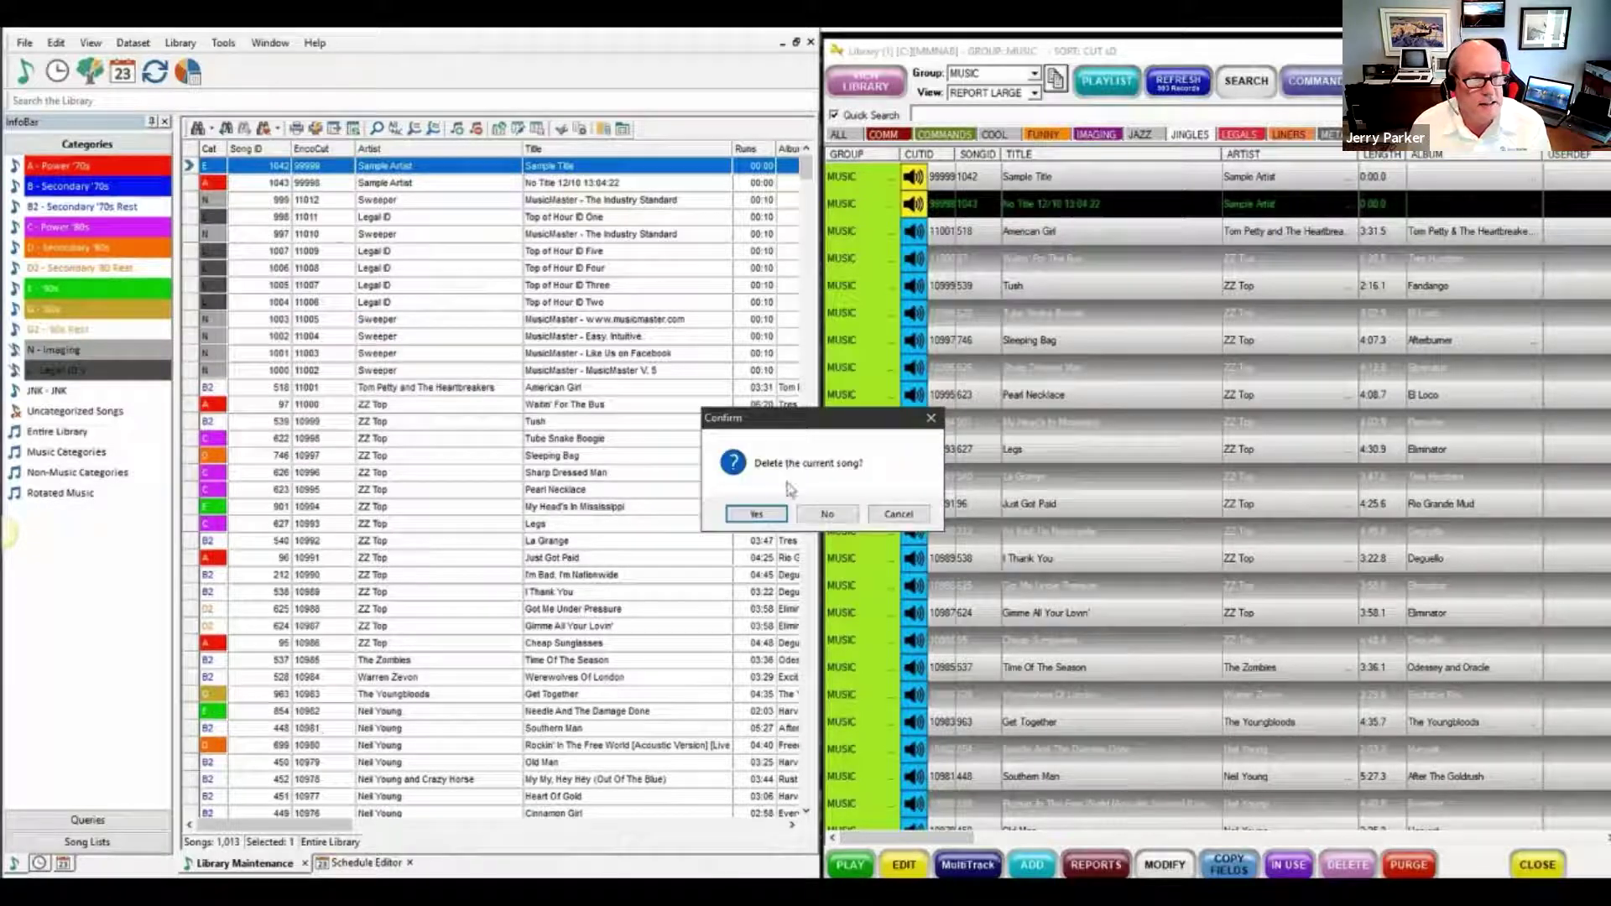
pyautogui.click(751, 516)
pyautogui.click(795, 514)
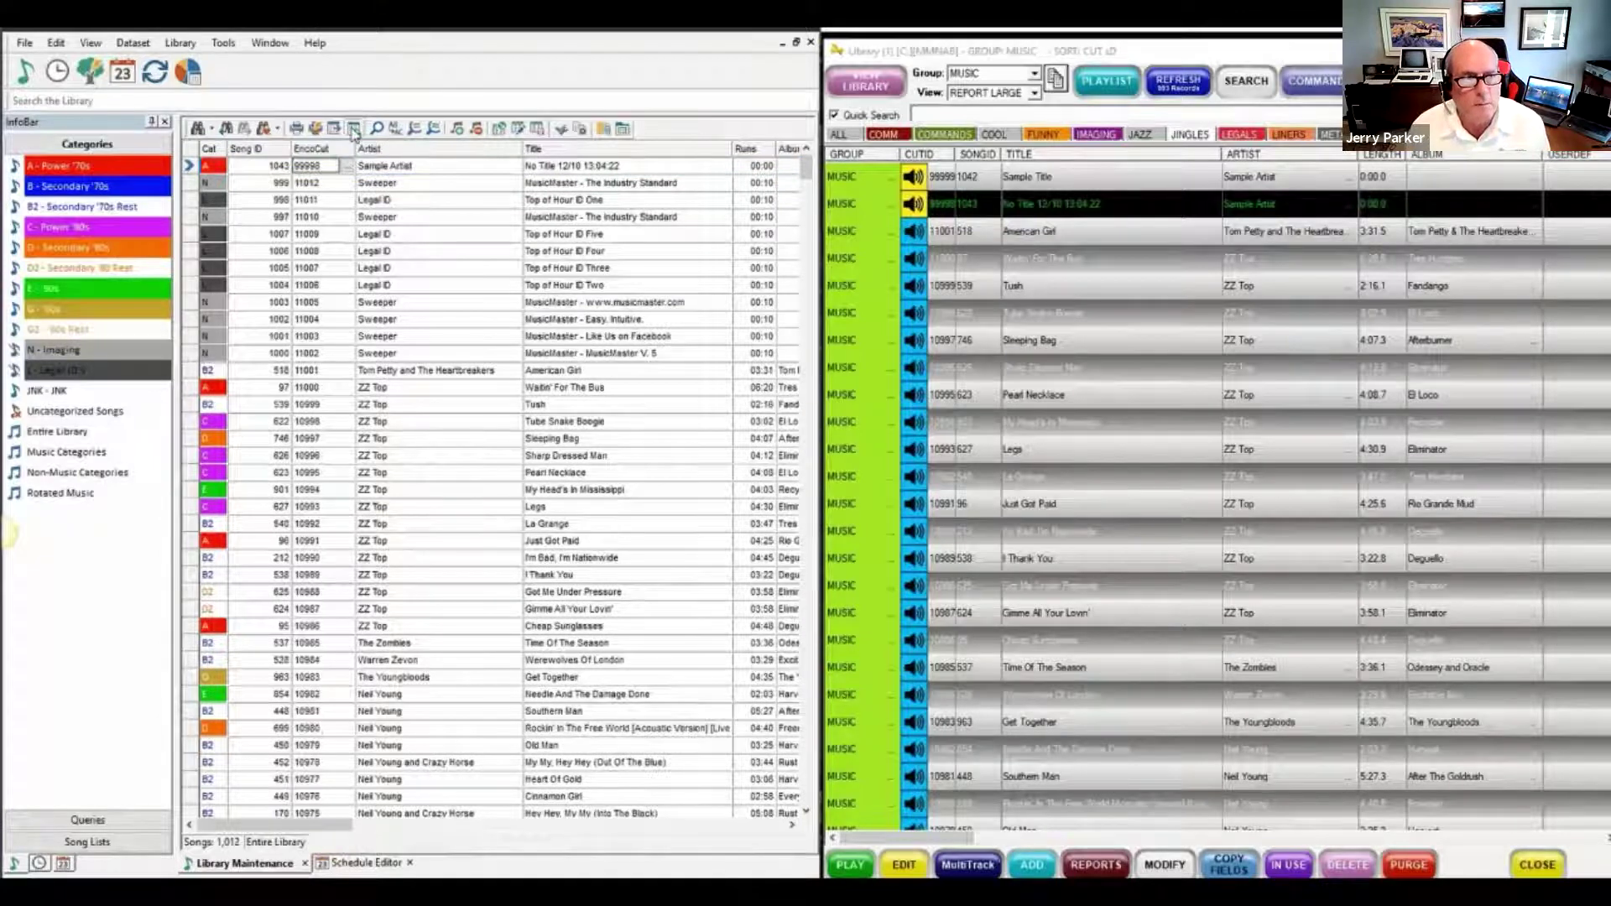
# Step: Run the default library synchronization to carry the song deletion over to the ENCO library
pyautogui.click(353, 127)
pyautogui.click(417, 320)
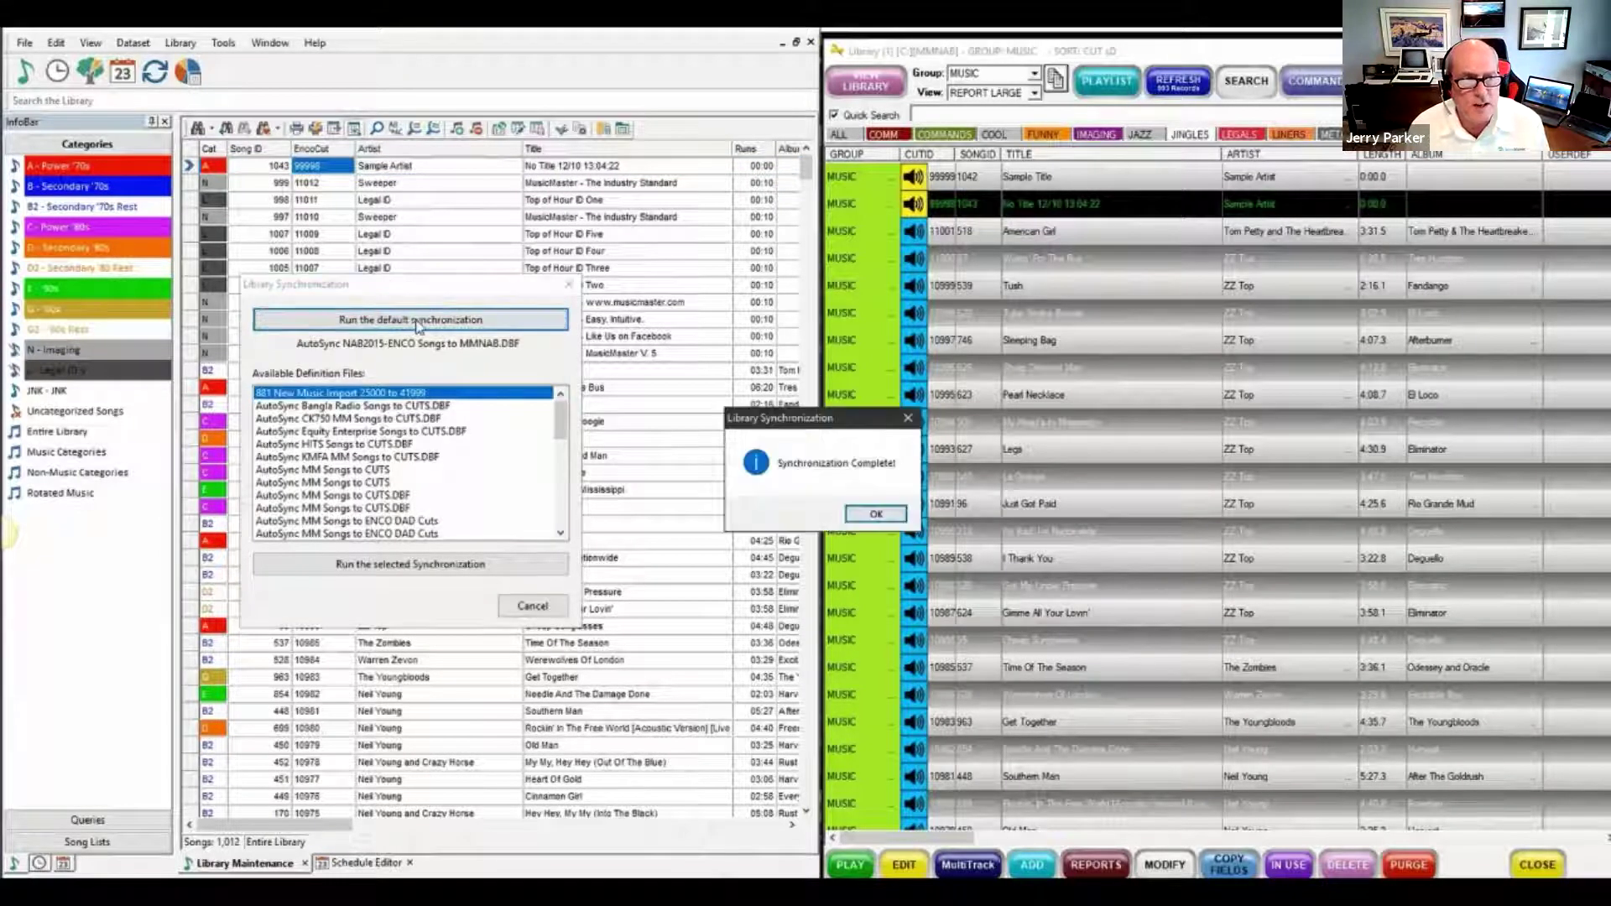
pyautogui.click(876, 514)
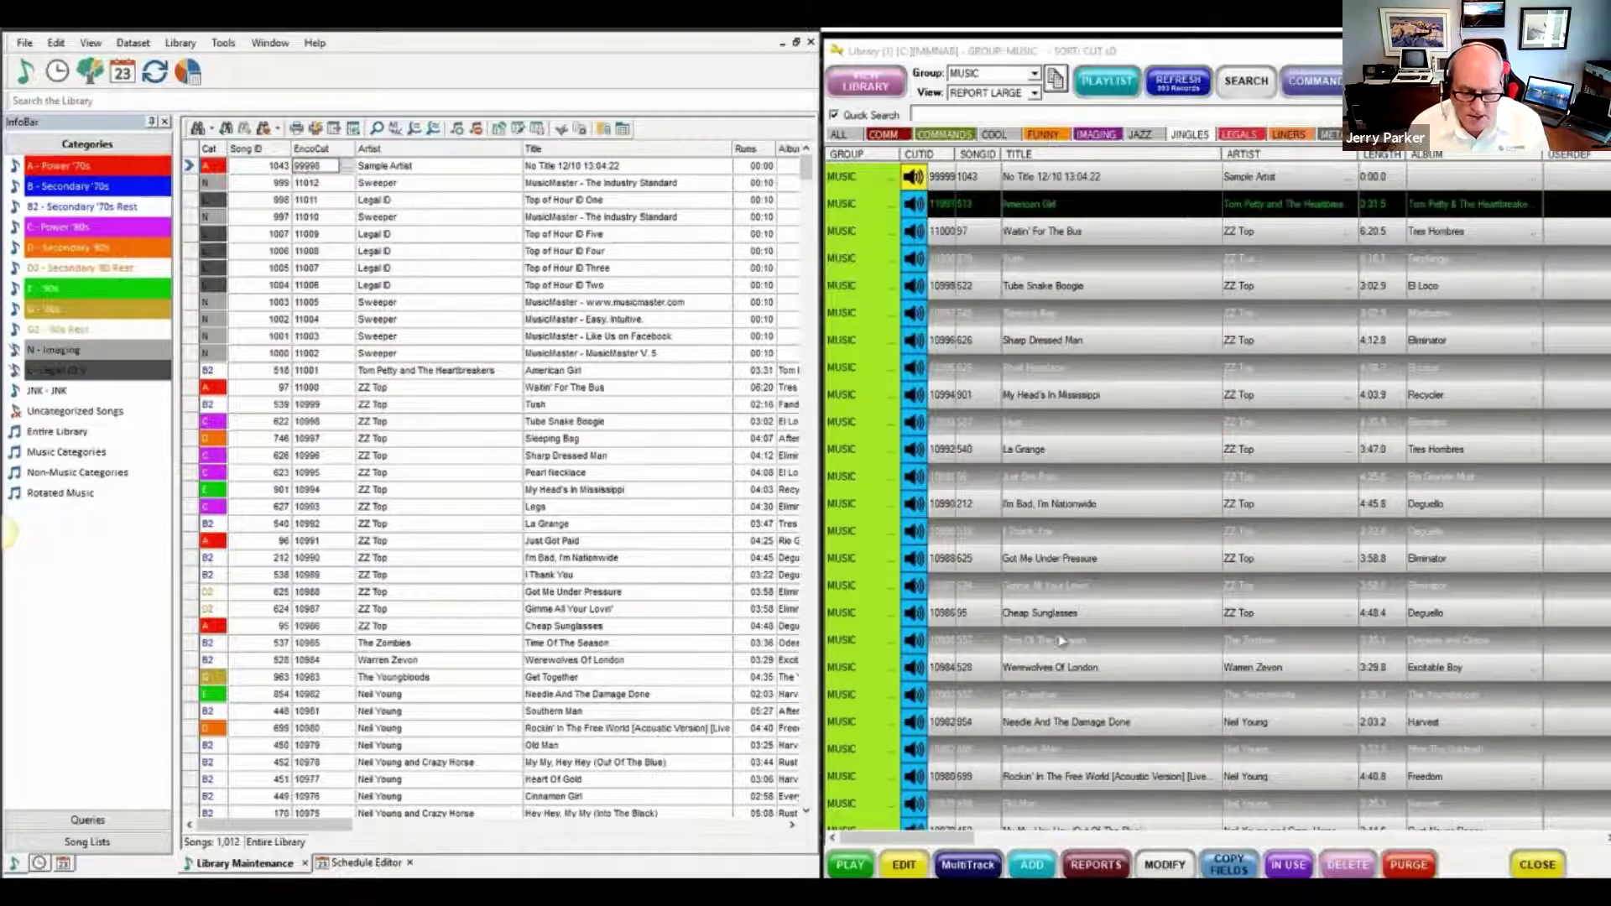
# Step: Mark cut 99998 as deleted in the ENCO library and return to MusicMaster to refresh its song list
pyautogui.click(972, 176)
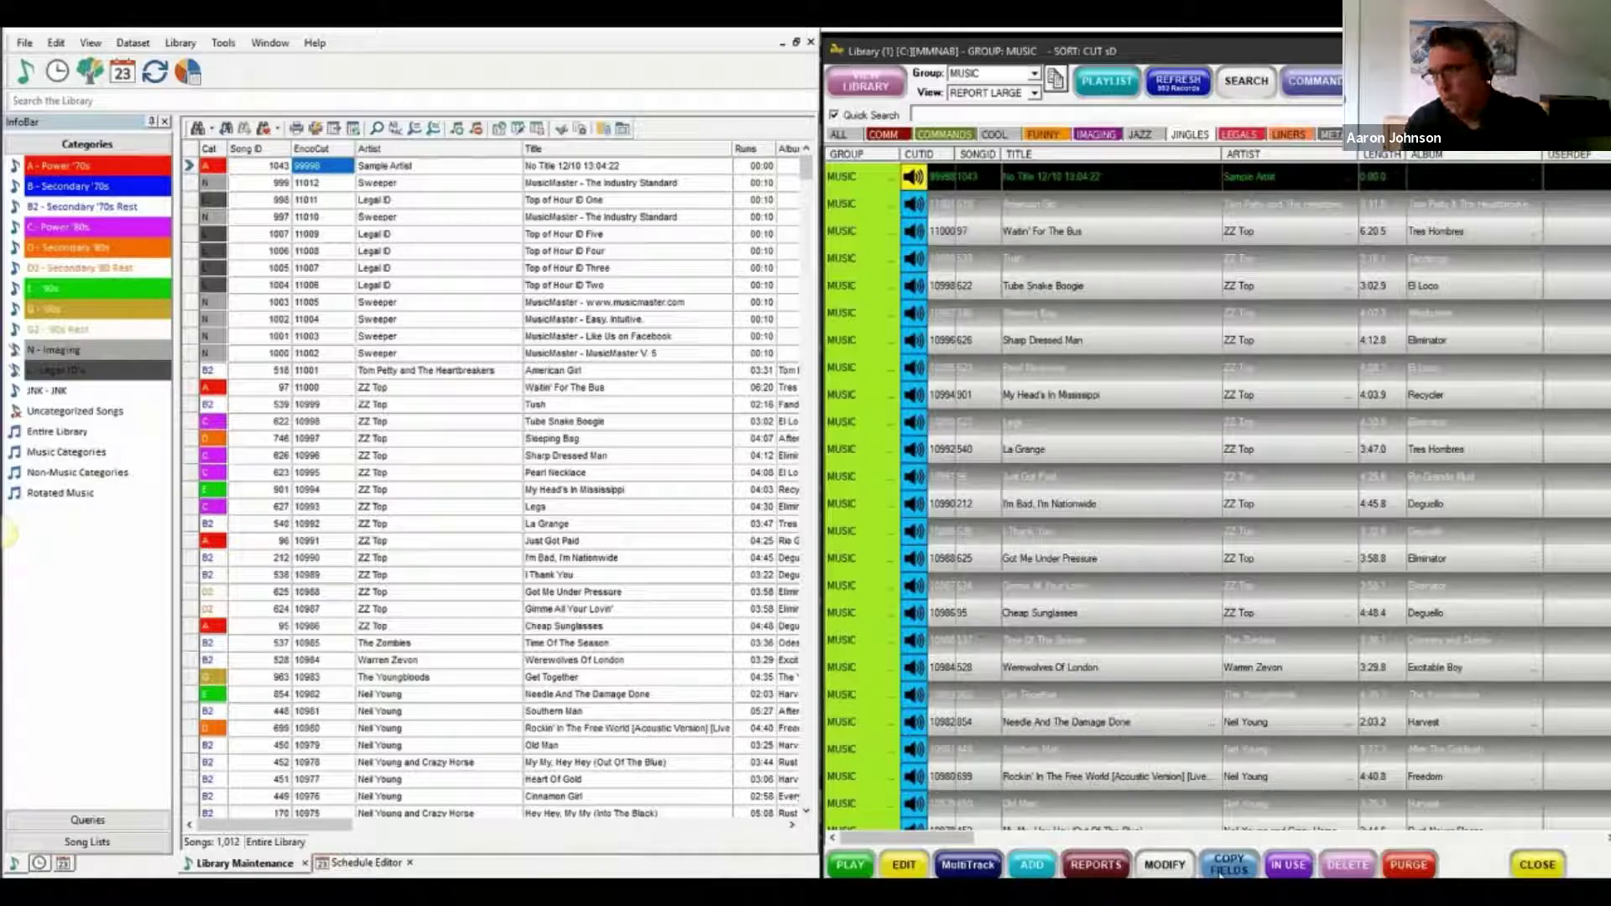
pyautogui.click(1334, 871)
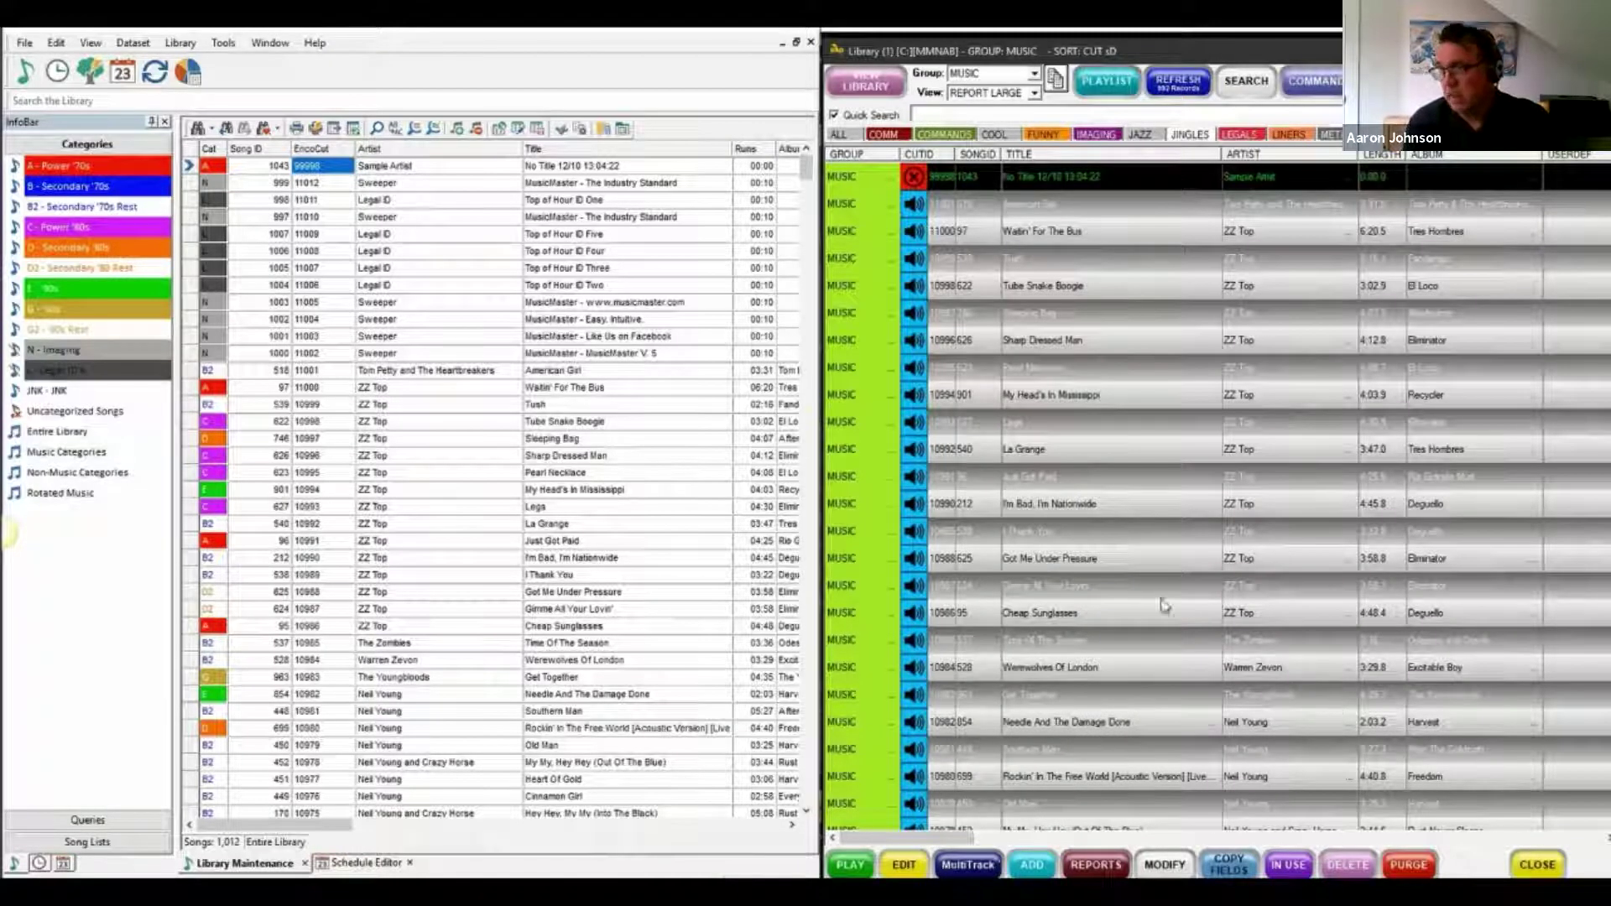
pyautogui.click(444, 32)
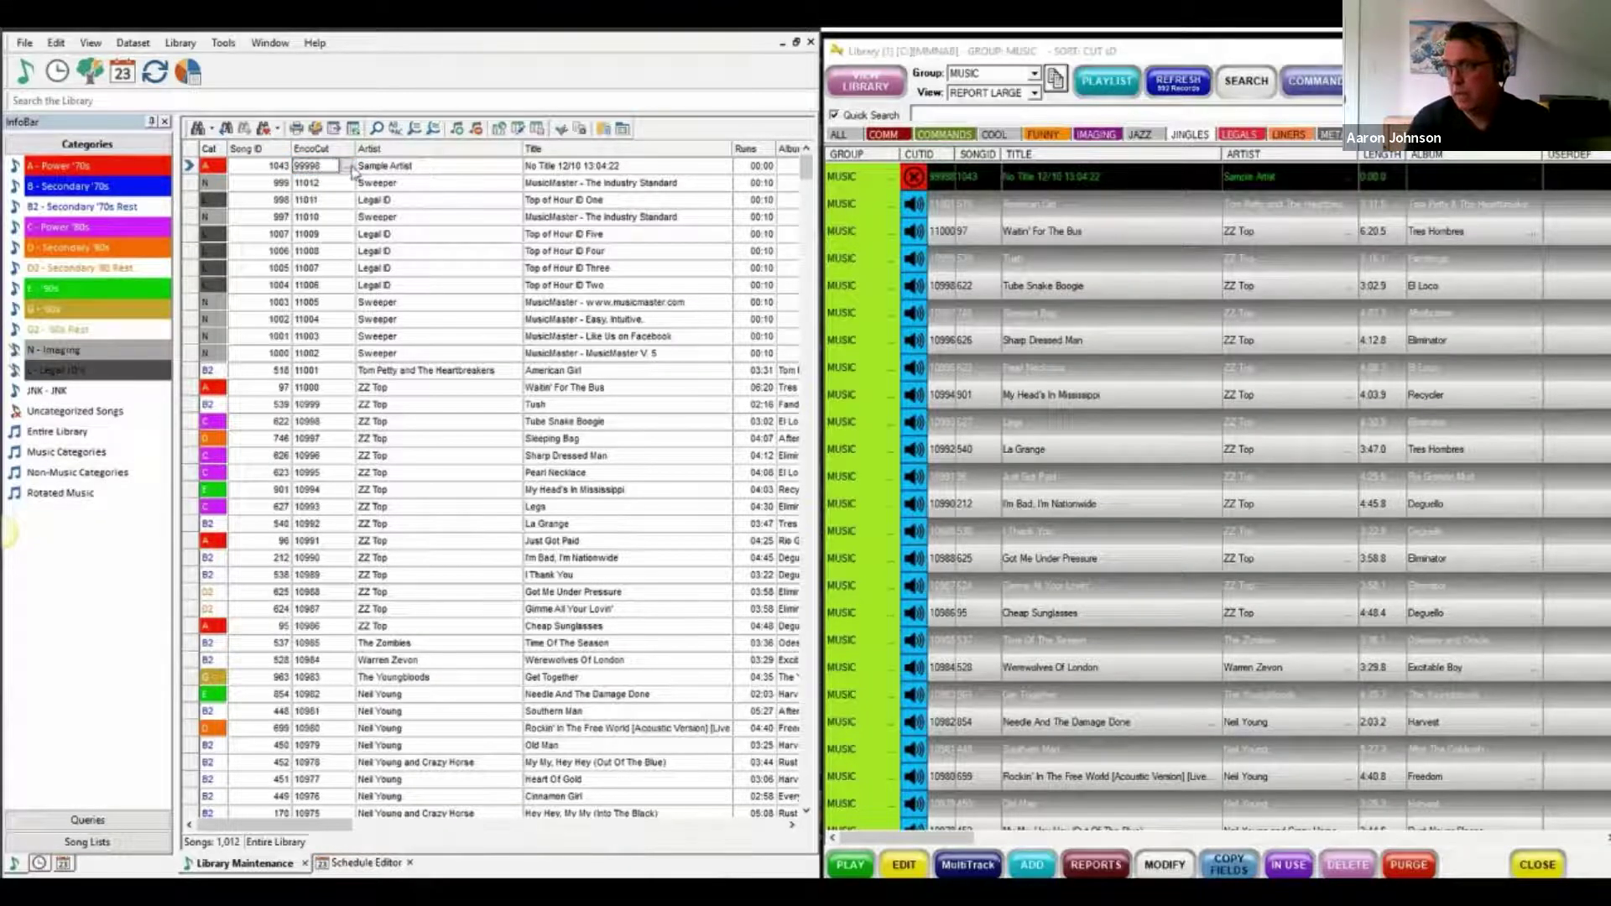
pyautogui.scroll(-4, 316, 306)
pyautogui.scroll(4, 317, 306)
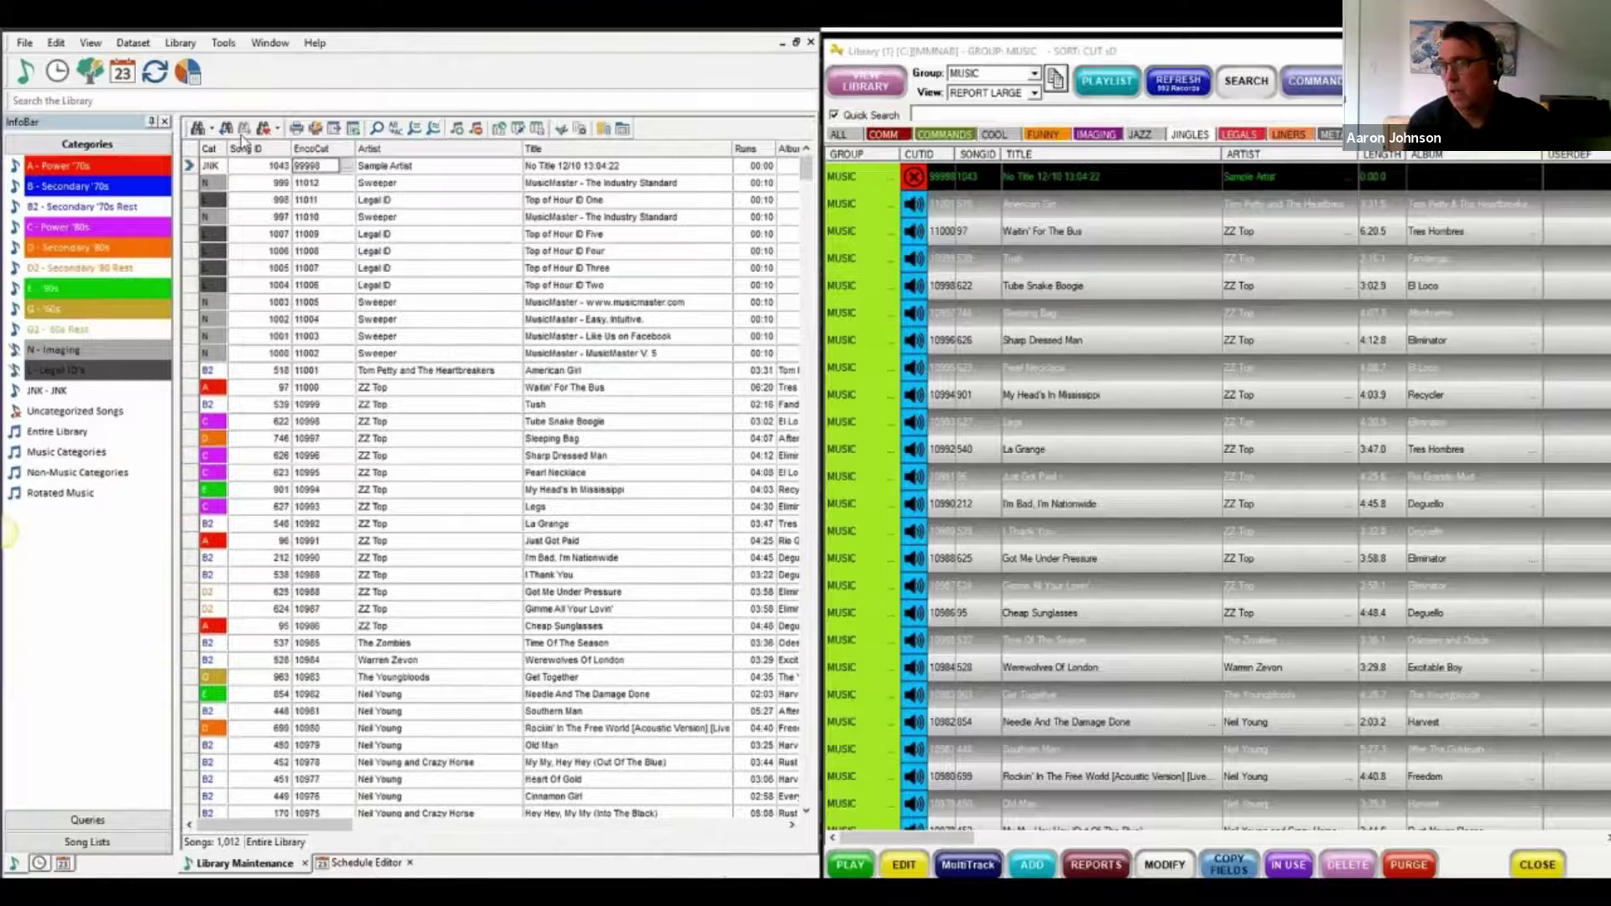
# Step: Check the category of the song with cut number 99998 and delete that song from the MusicMaster library
pyautogui.click(200, 168)
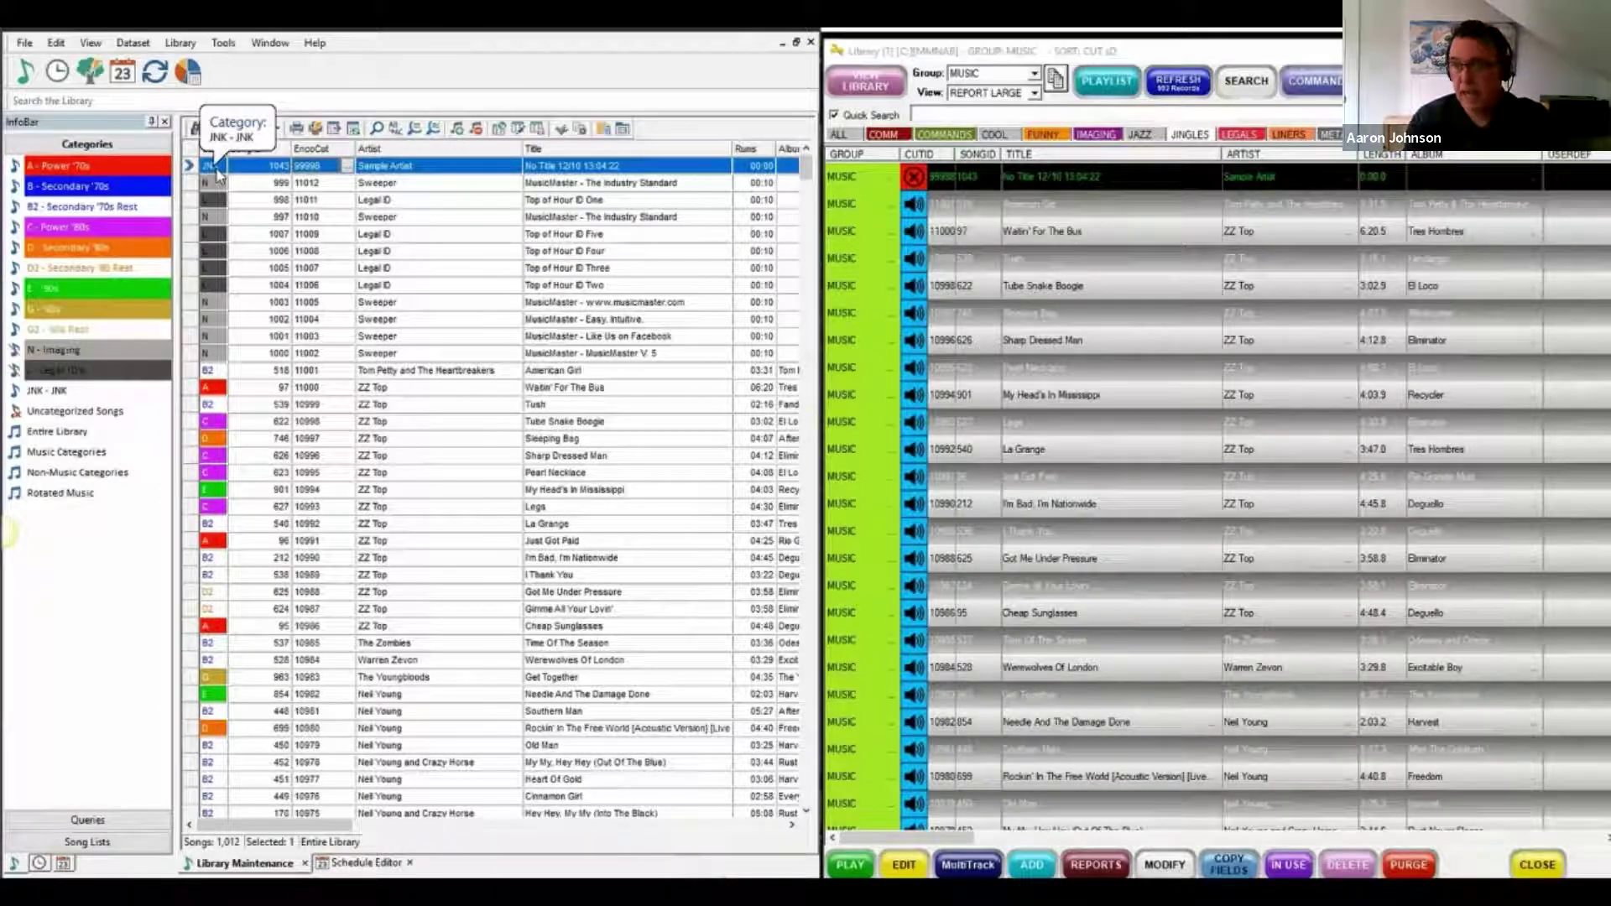
pyautogui.rightClick(190, 167)
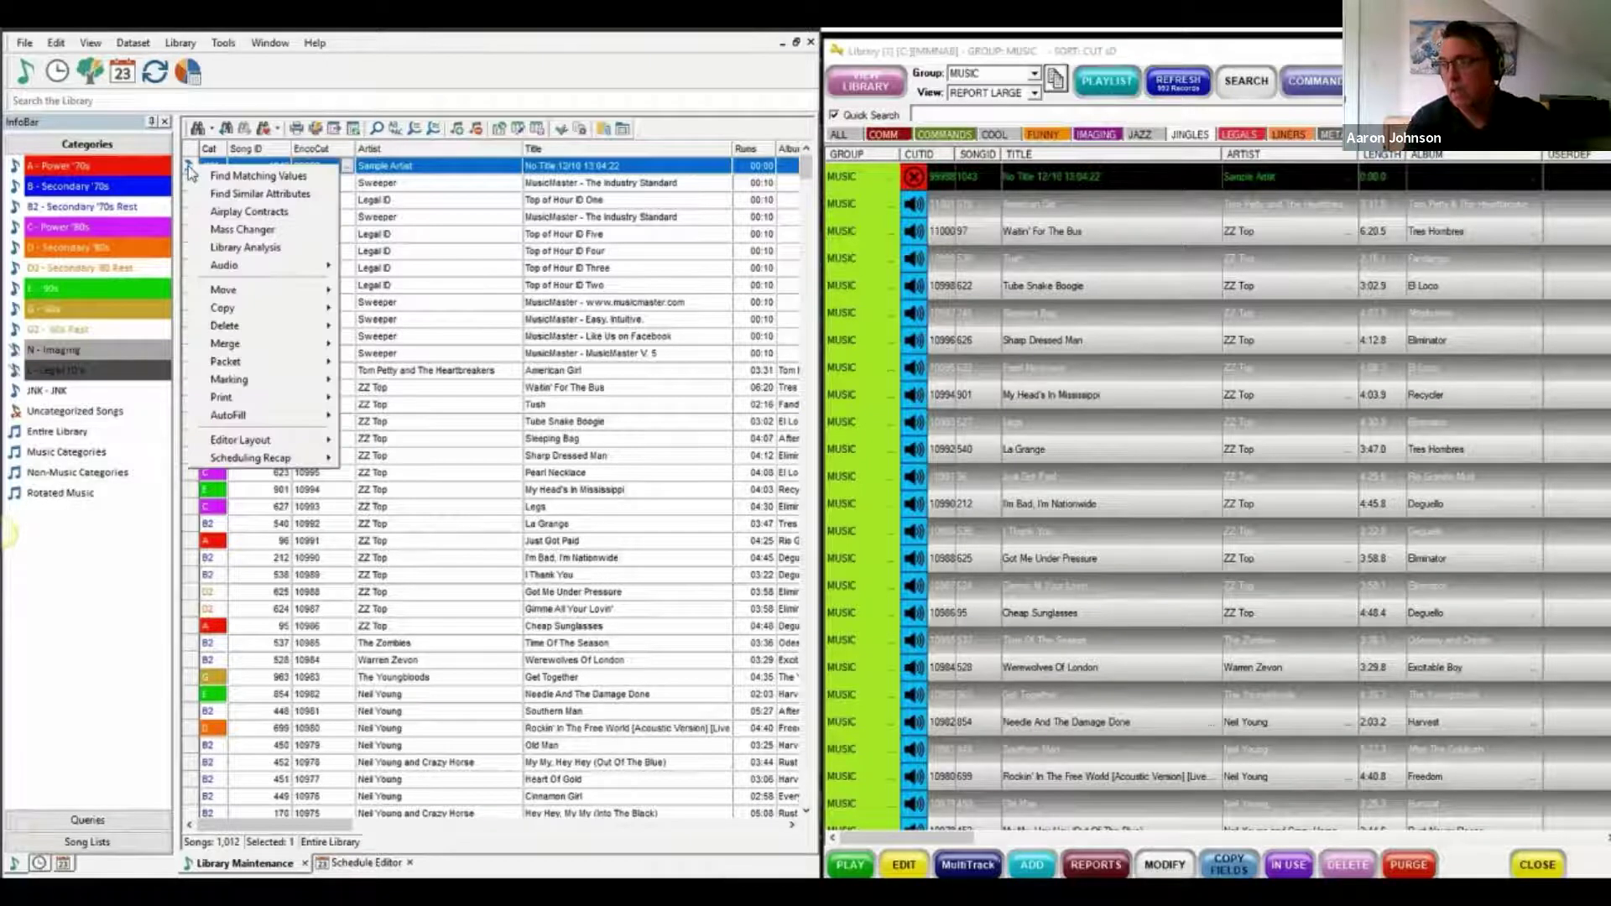
pyautogui.moveTo(240, 326)
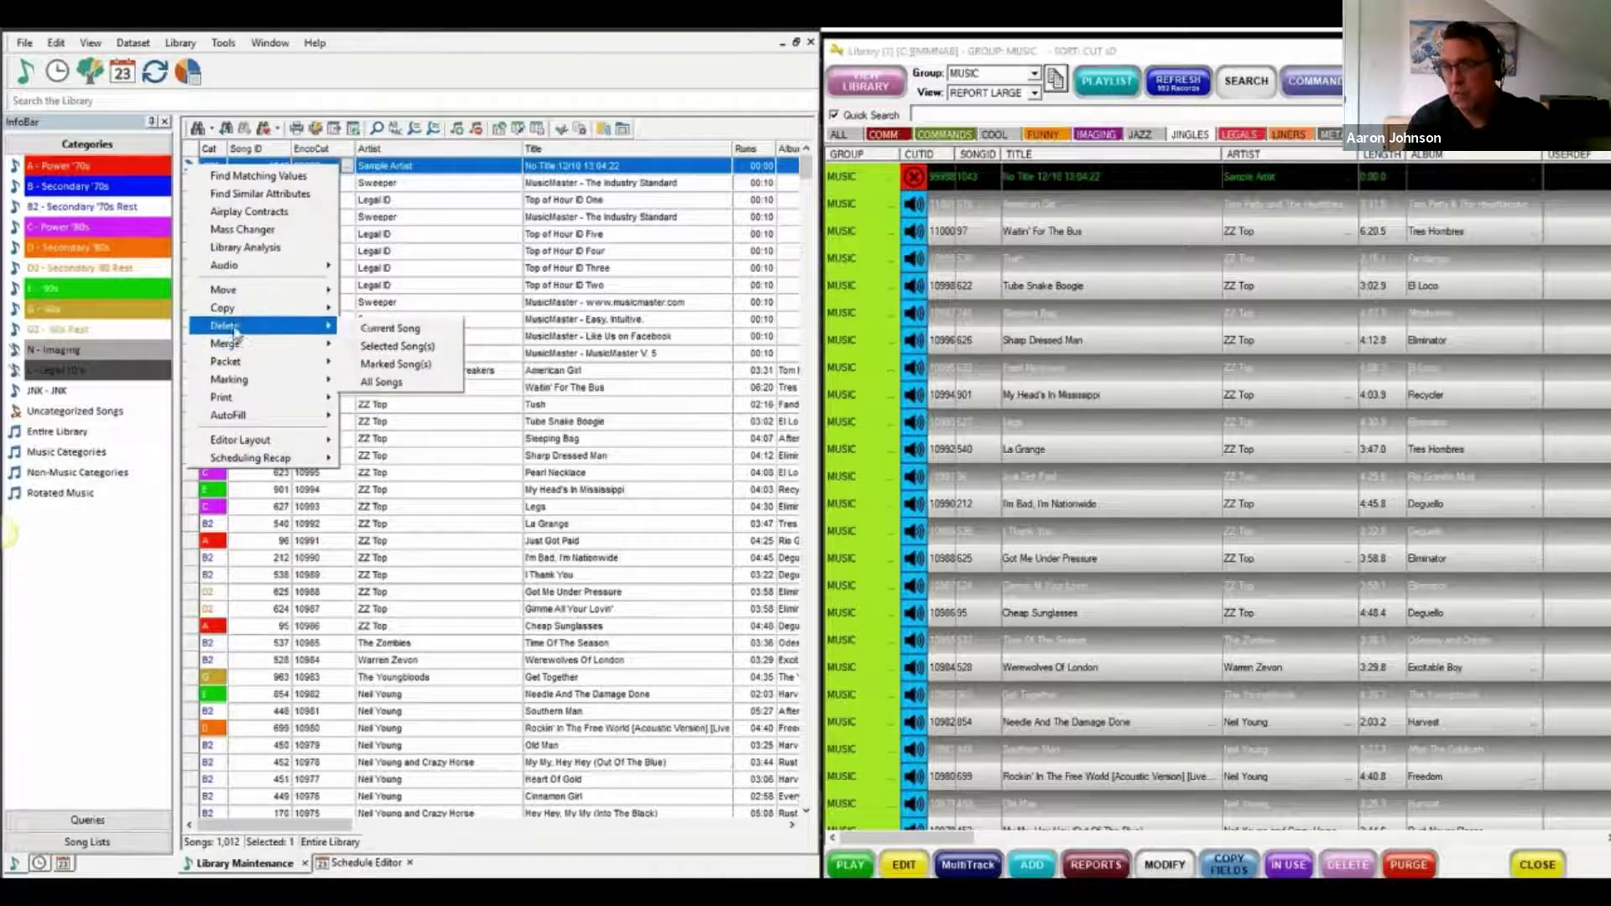
pyautogui.click(397, 335)
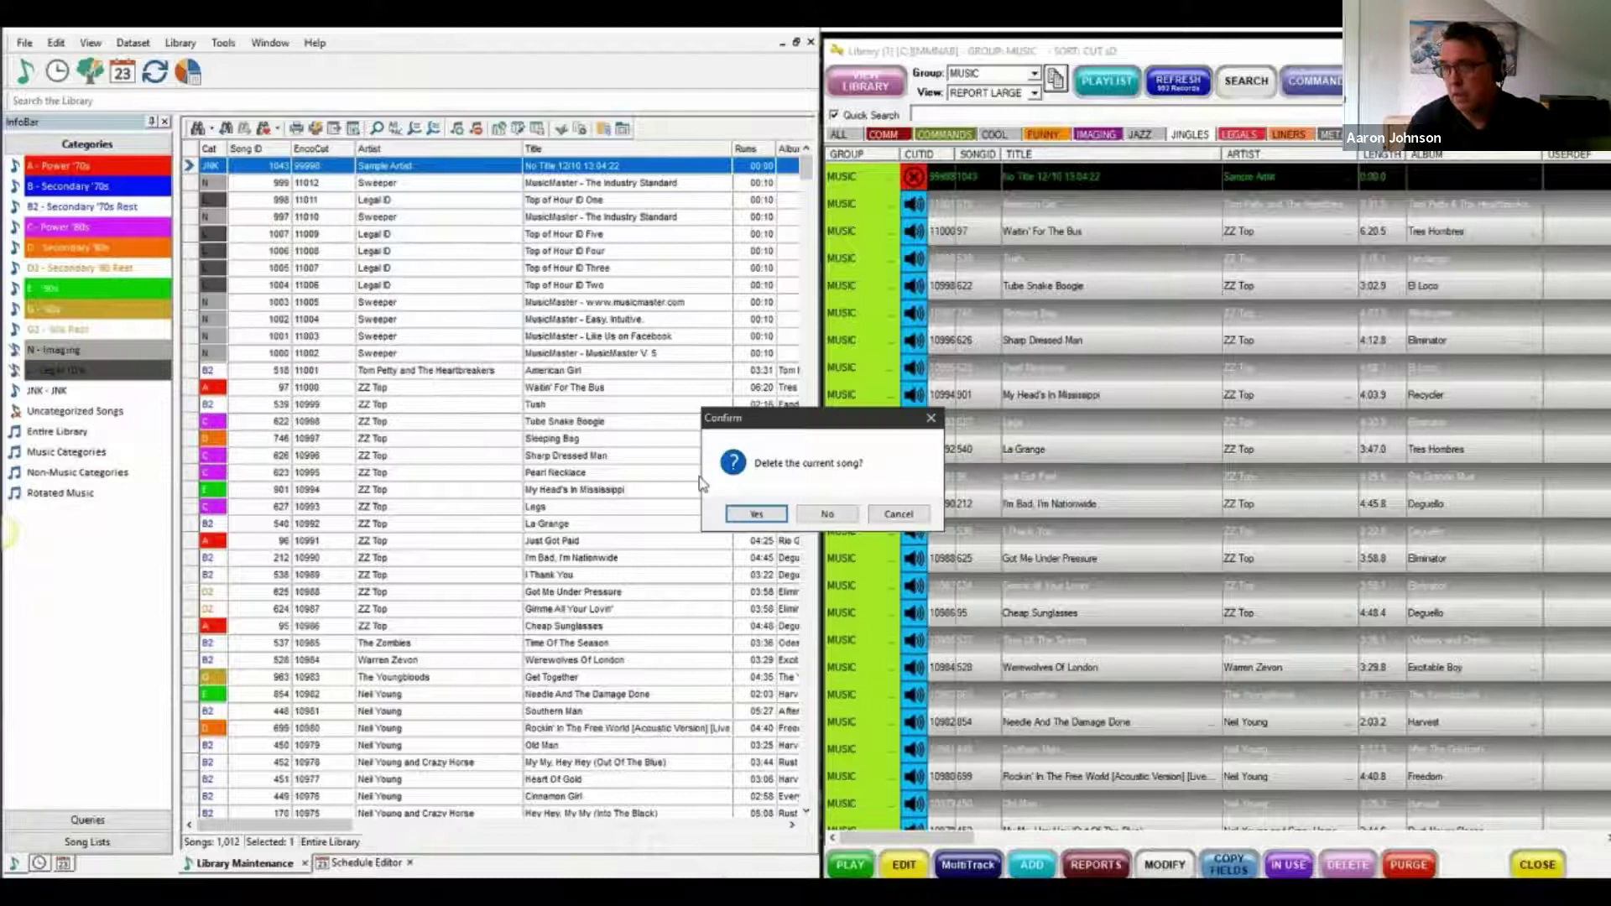
pyautogui.click(755, 514)
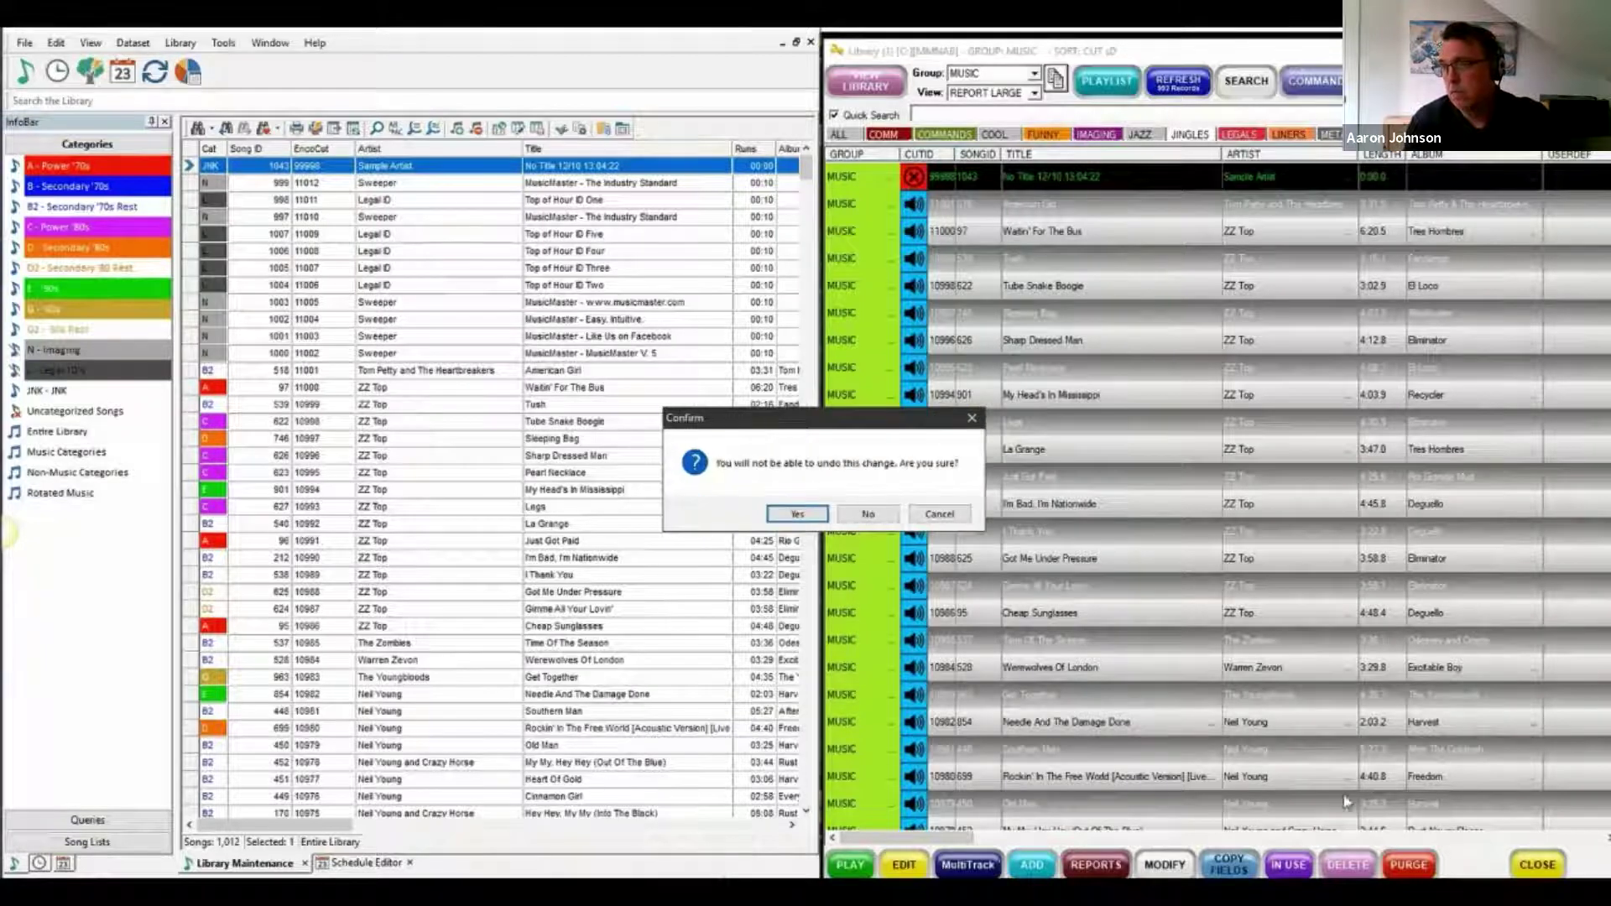
pyautogui.click(765, 512)
# Step: Purge the deleted cuts from the ENCO library
pyautogui.click(1411, 864)
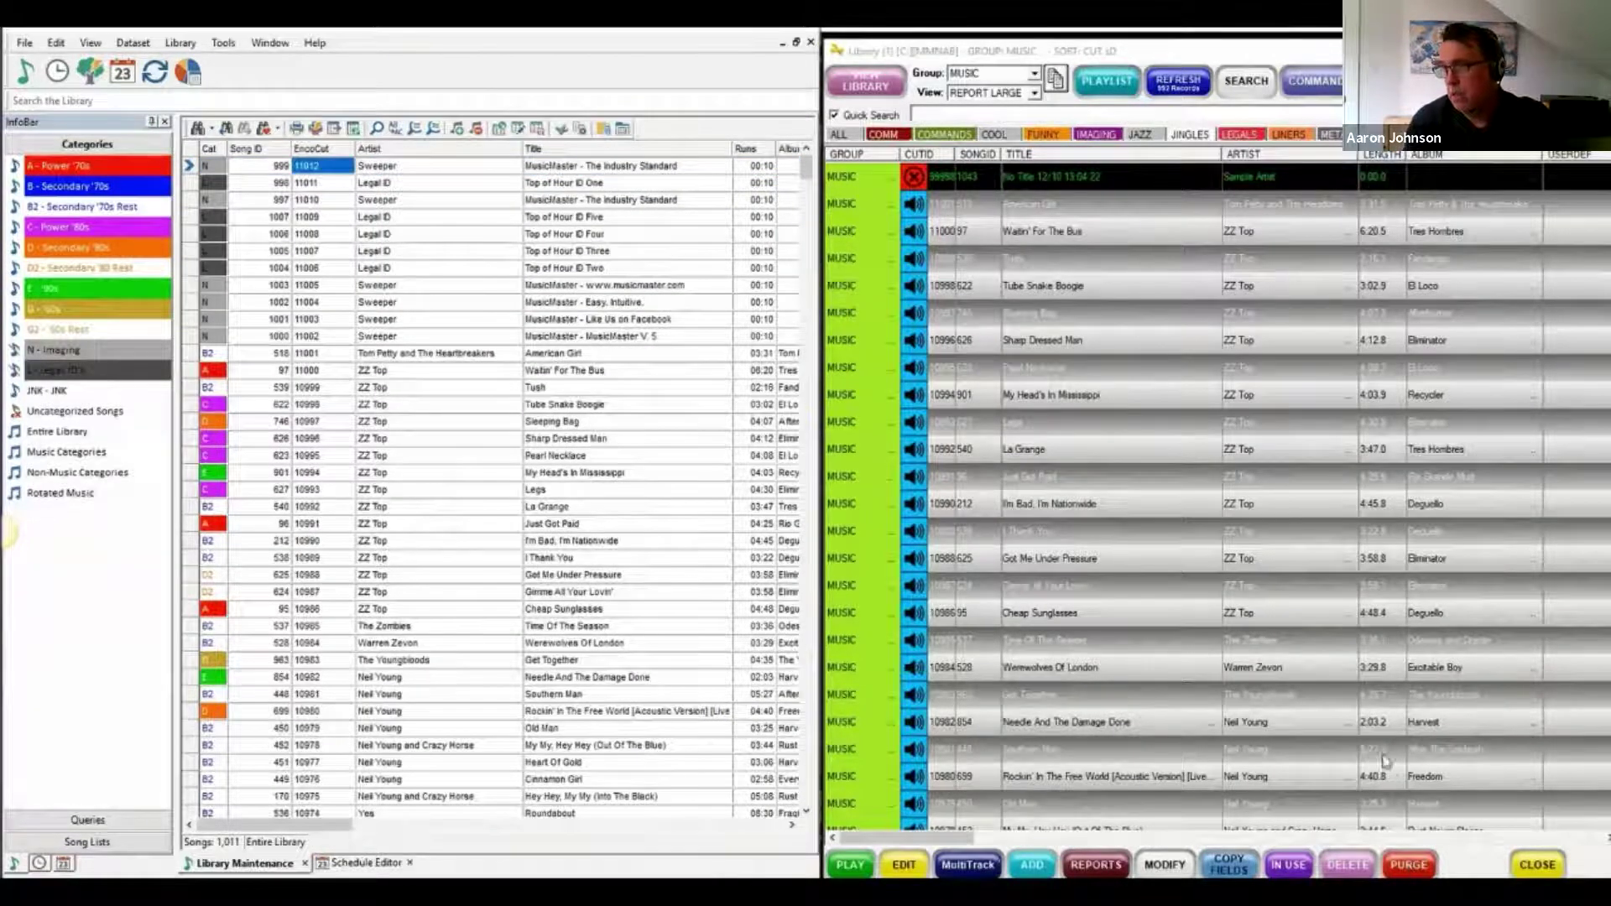
pyautogui.click(1281, 505)
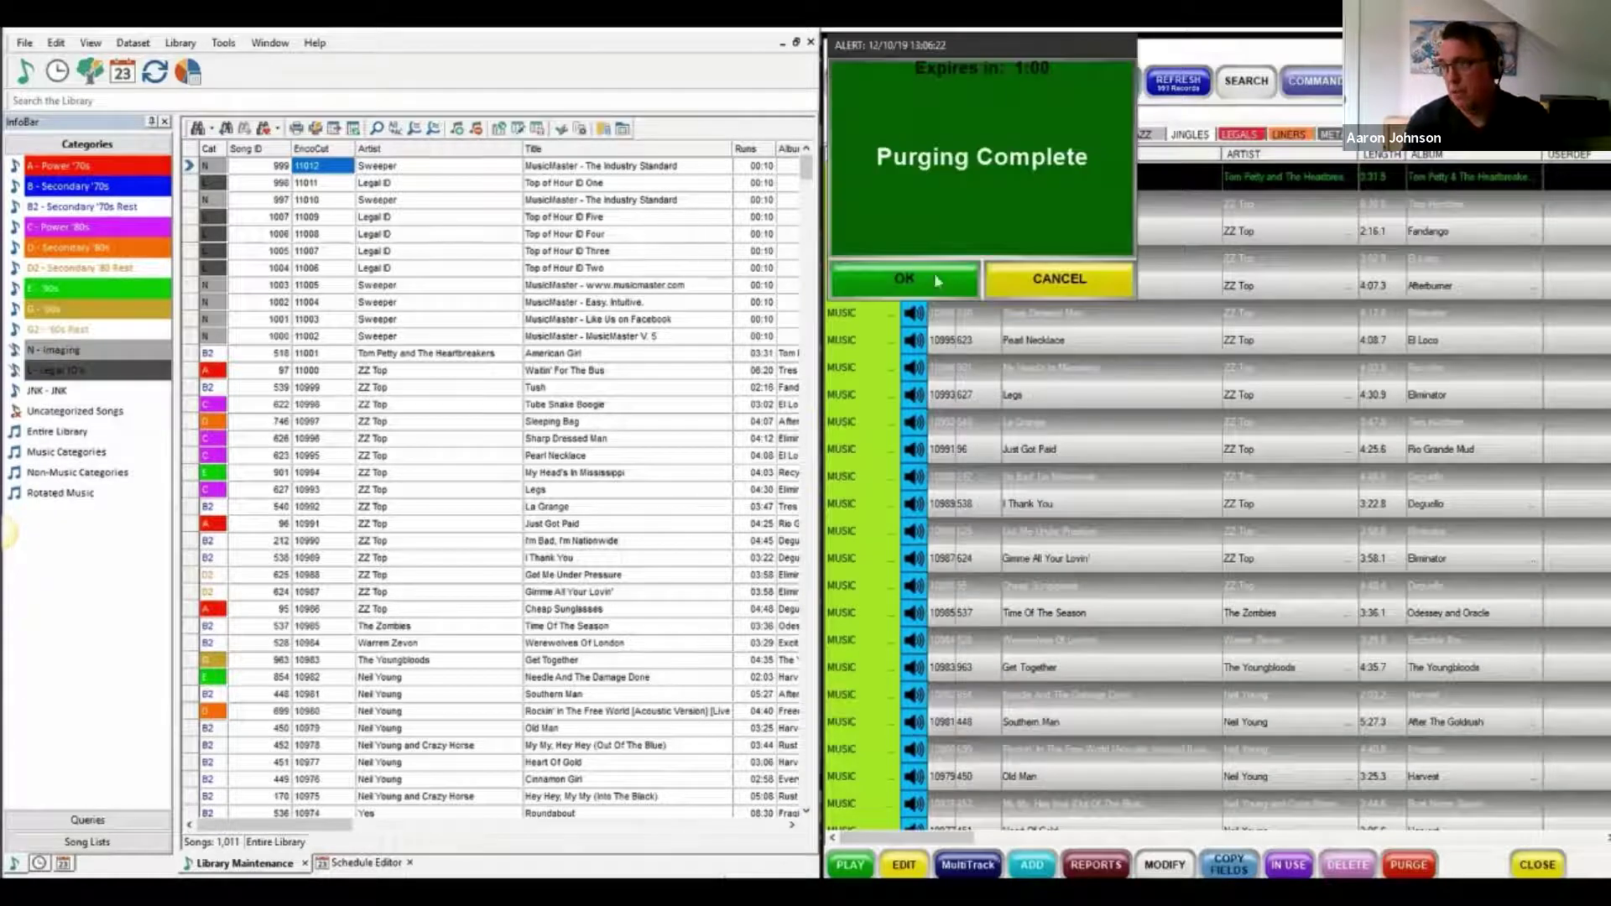
pyautogui.click(875, 270)
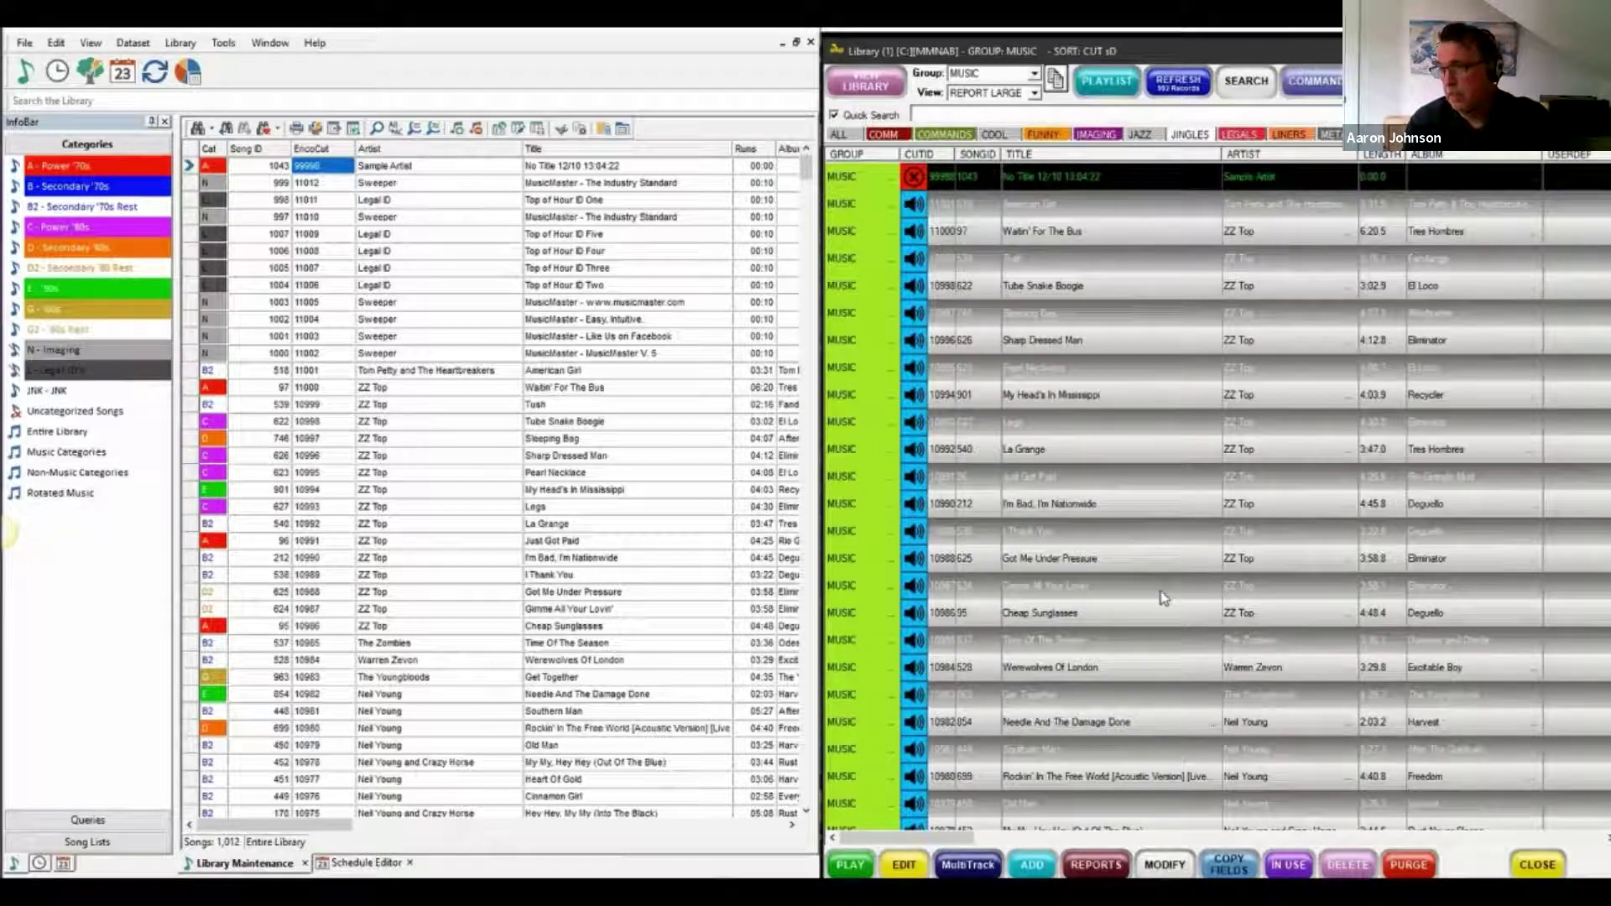
# Step: Return to the MusicMaster library and inspect the category of the song with cut number 99998
pyautogui.click(445, 32)
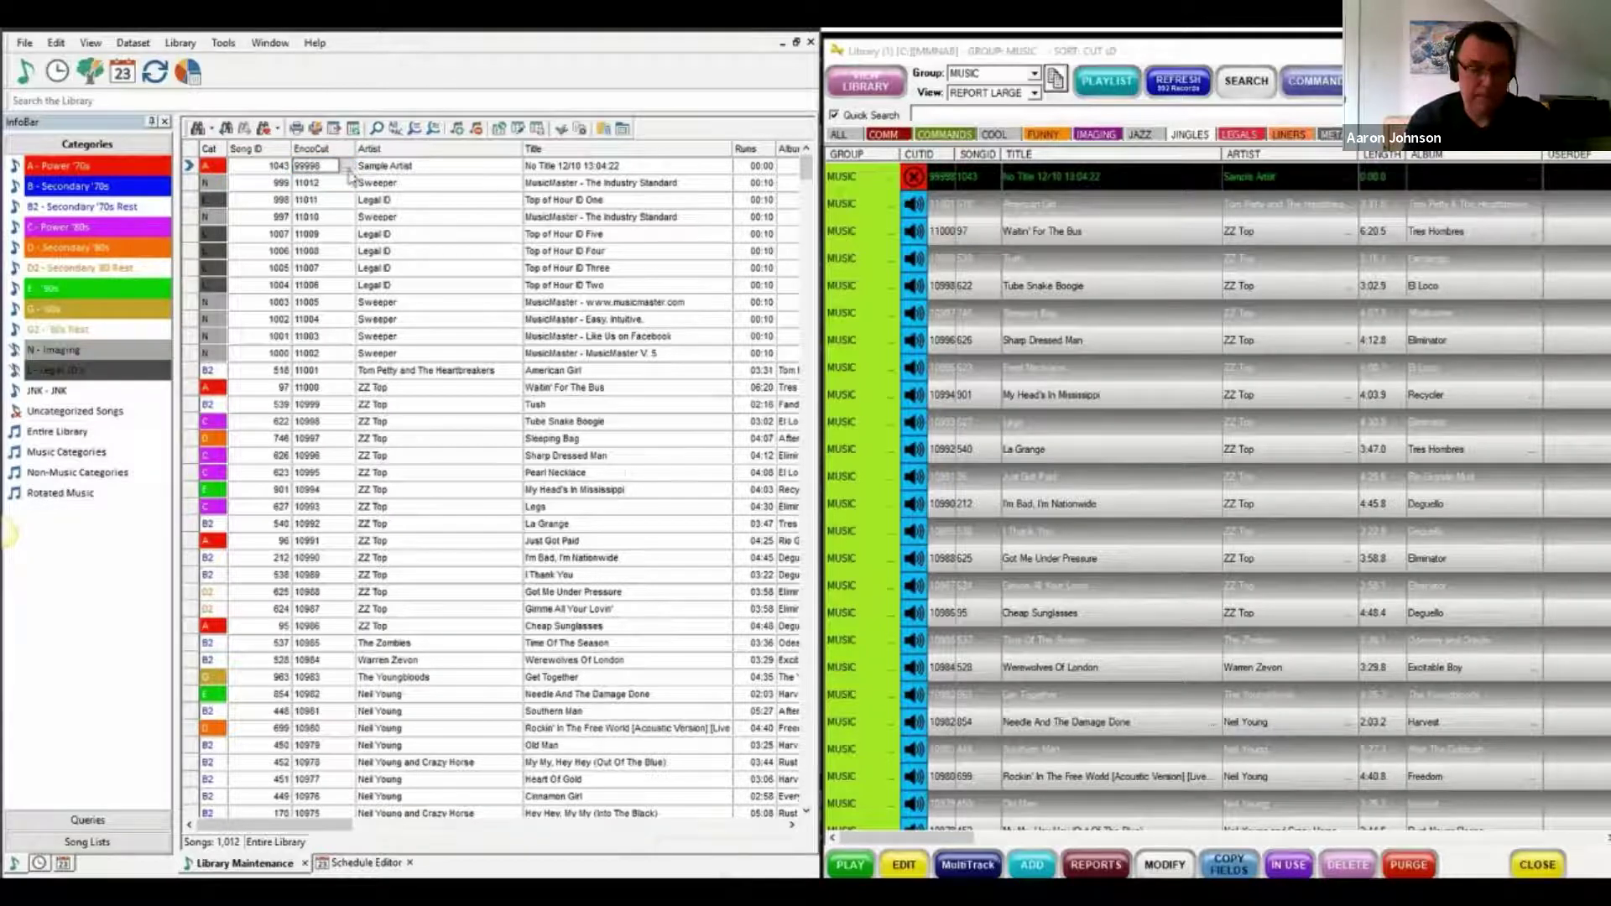
pyautogui.scroll(-2, 314, 303)
pyautogui.scroll(2, 314, 304)
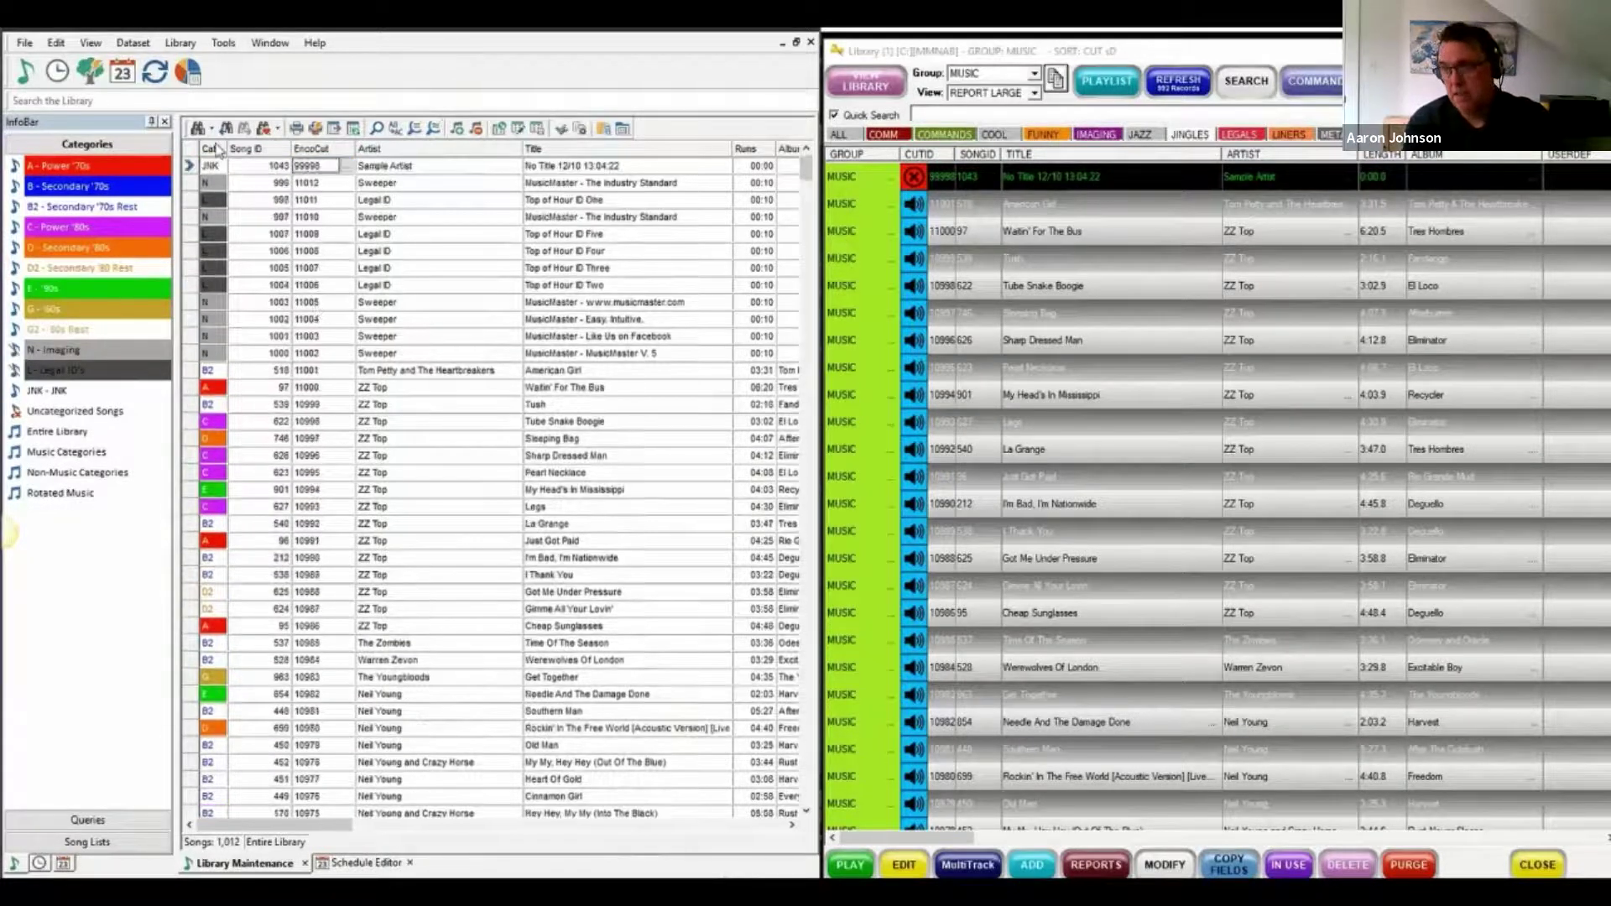
pyautogui.click(208, 166)
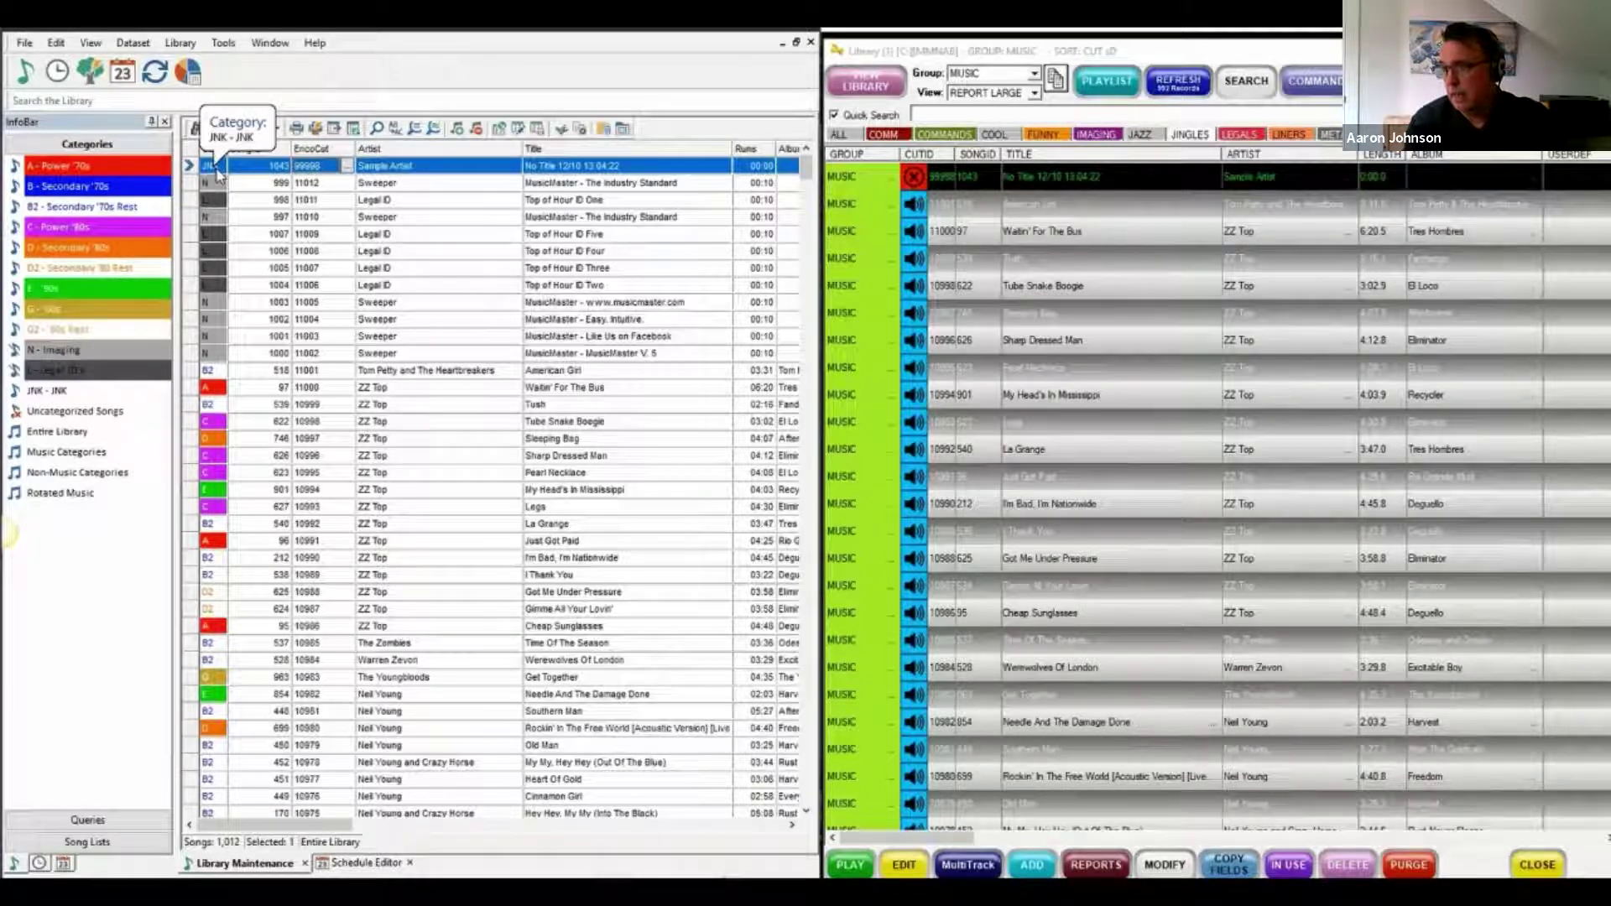
# Step: Delete the song with cut number 99998 from the MusicMaster library and purge the cut marked for deletion from the ENCO library
pyautogui.rightClick(195, 168)
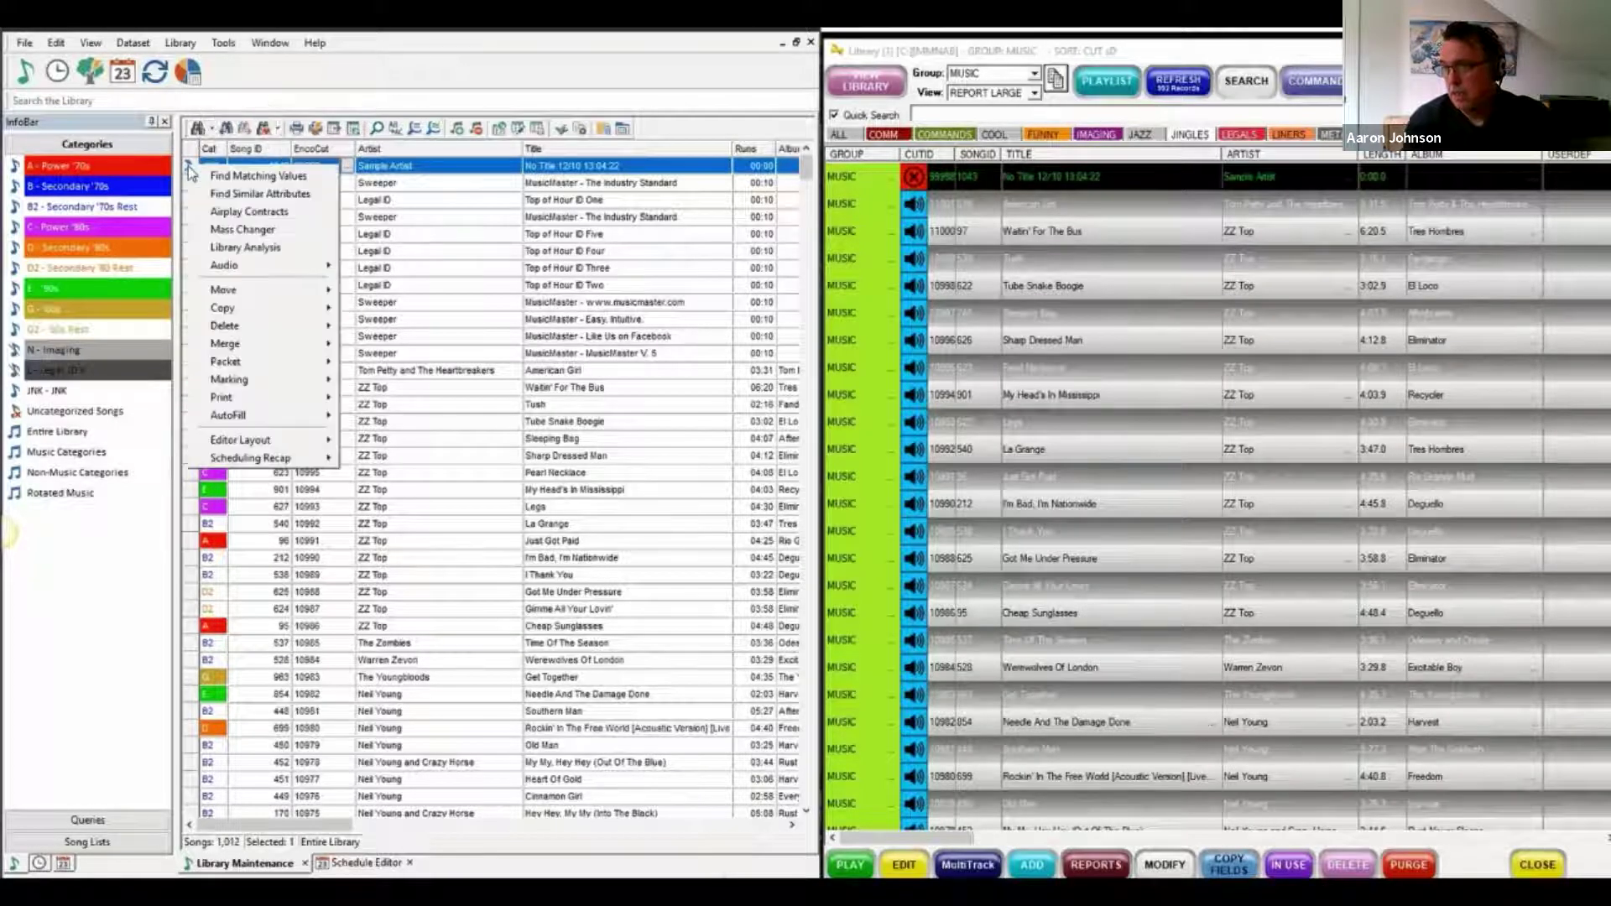
pyautogui.moveTo(240, 329)
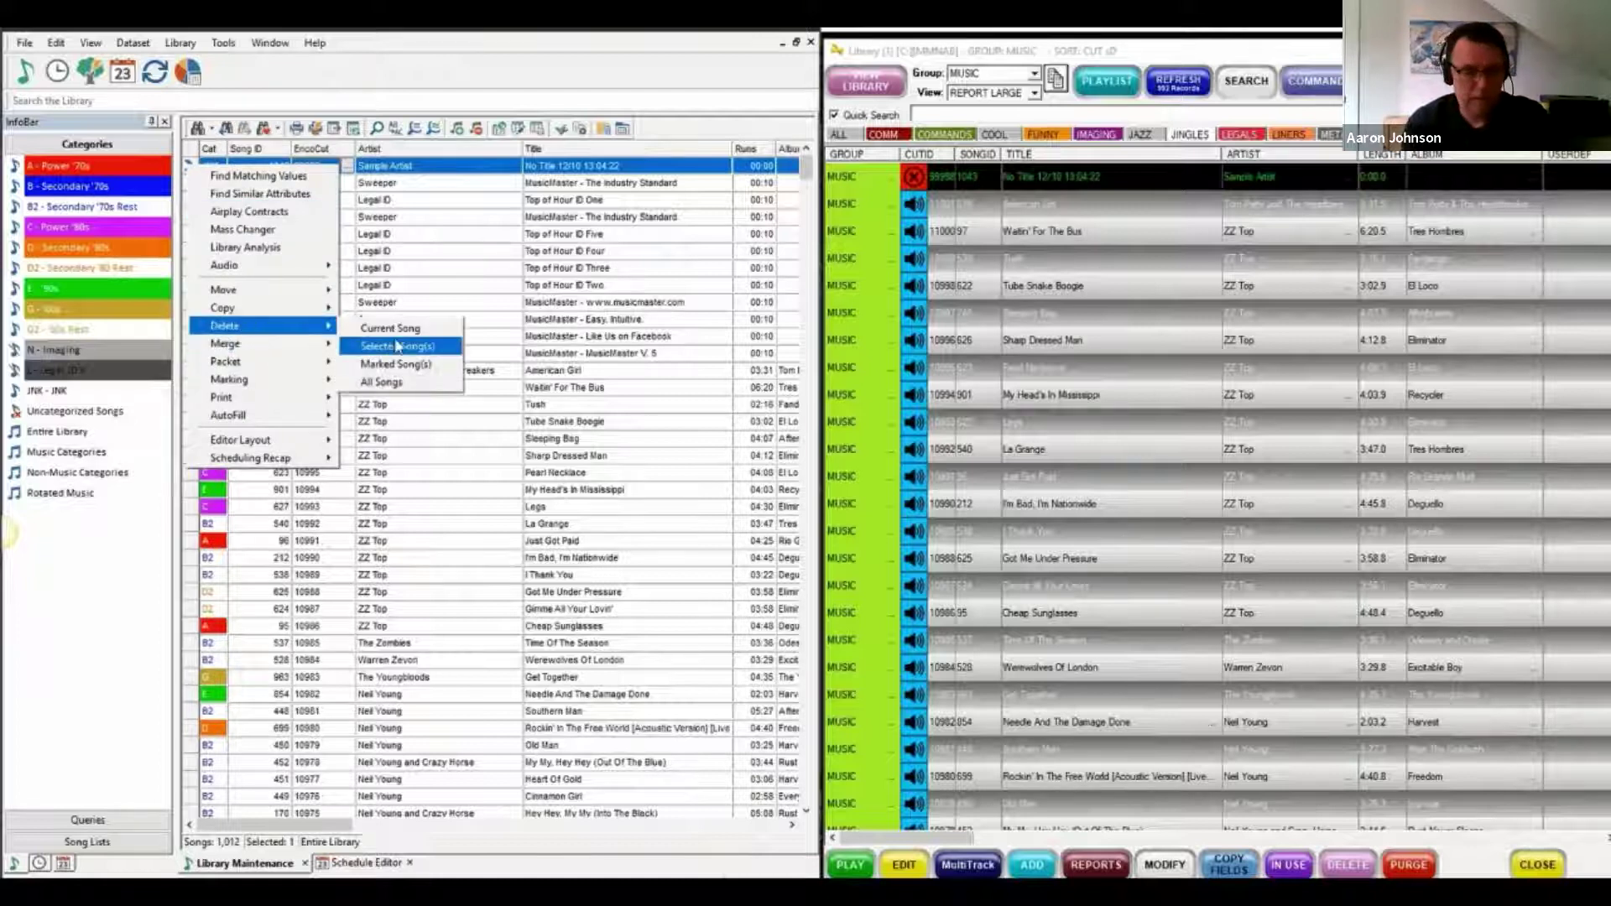
pyautogui.click(395, 332)
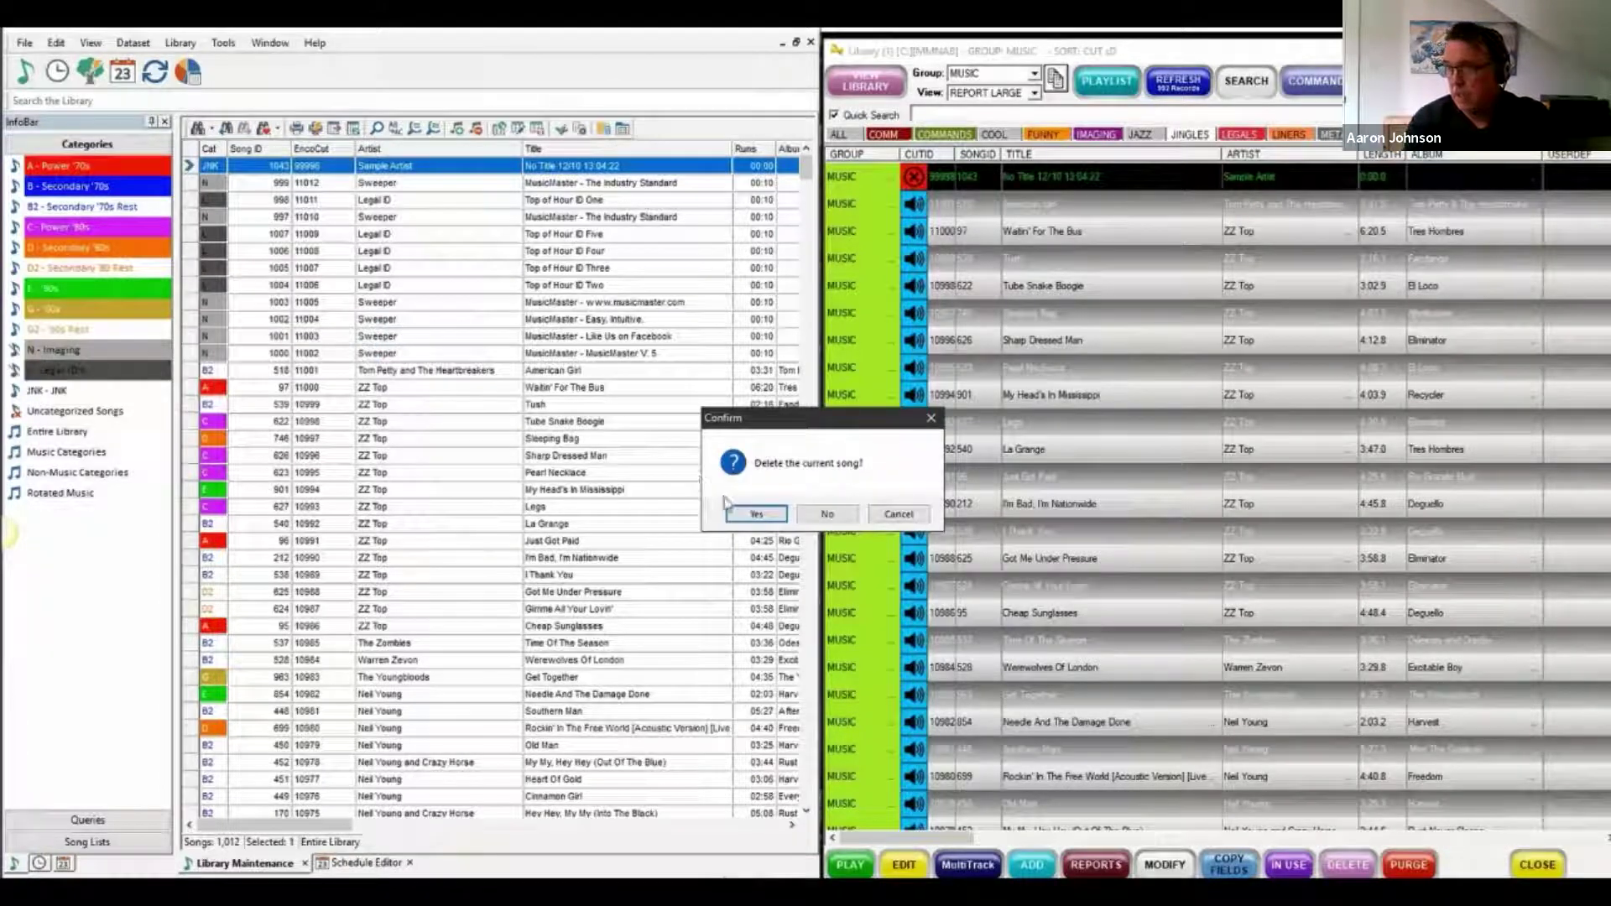
pyautogui.click(760, 513)
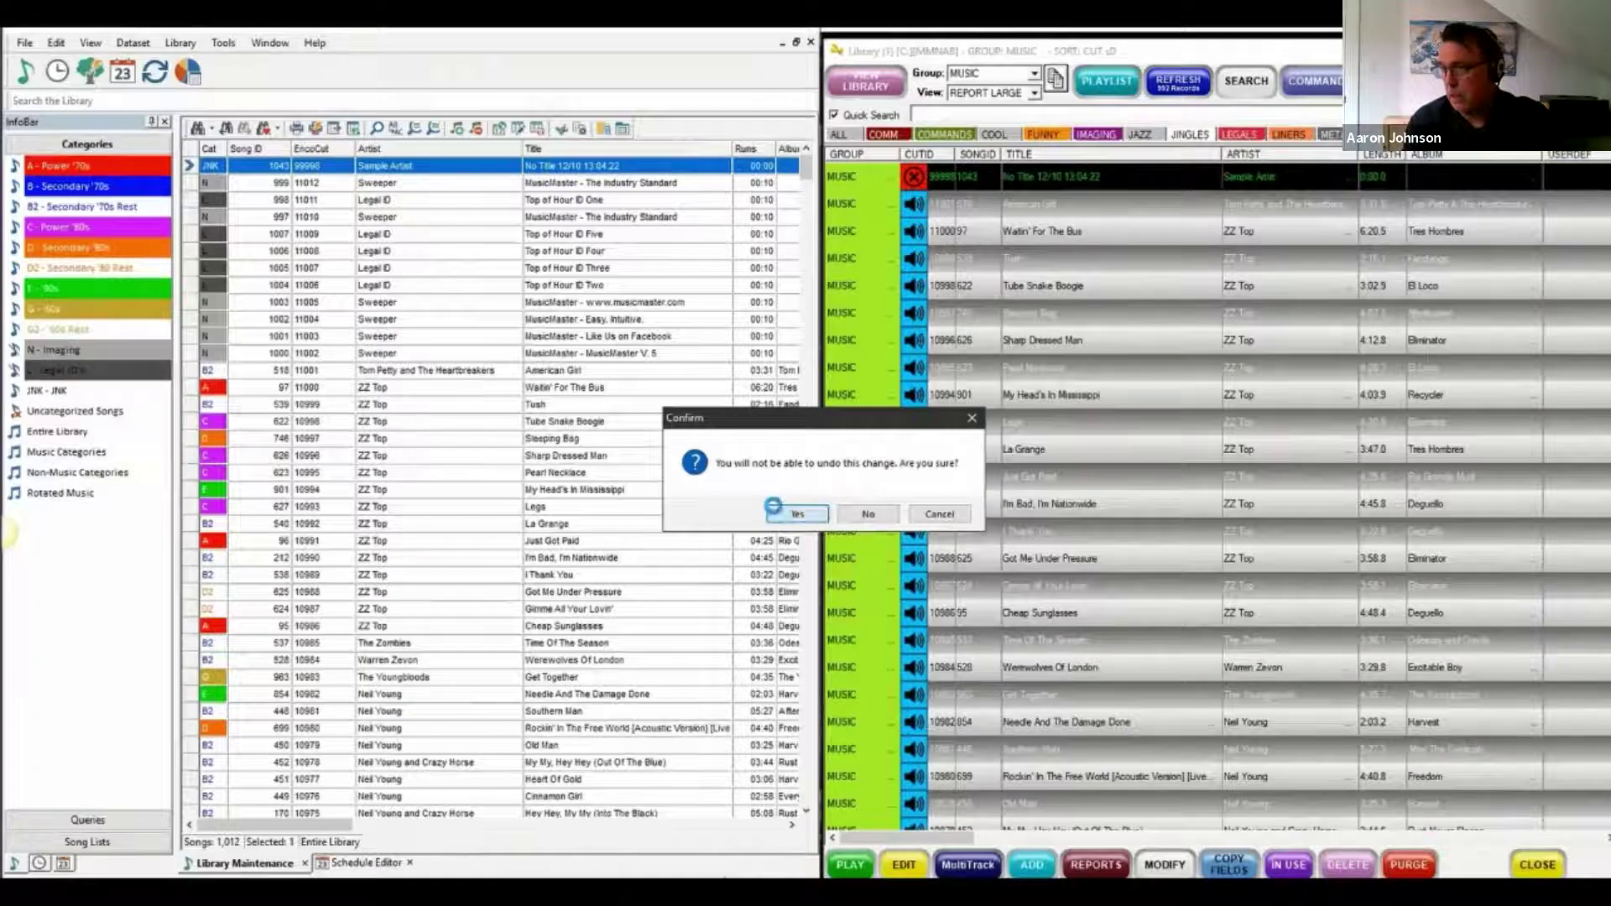
pyautogui.click(773, 513)
pyautogui.click(1411, 865)
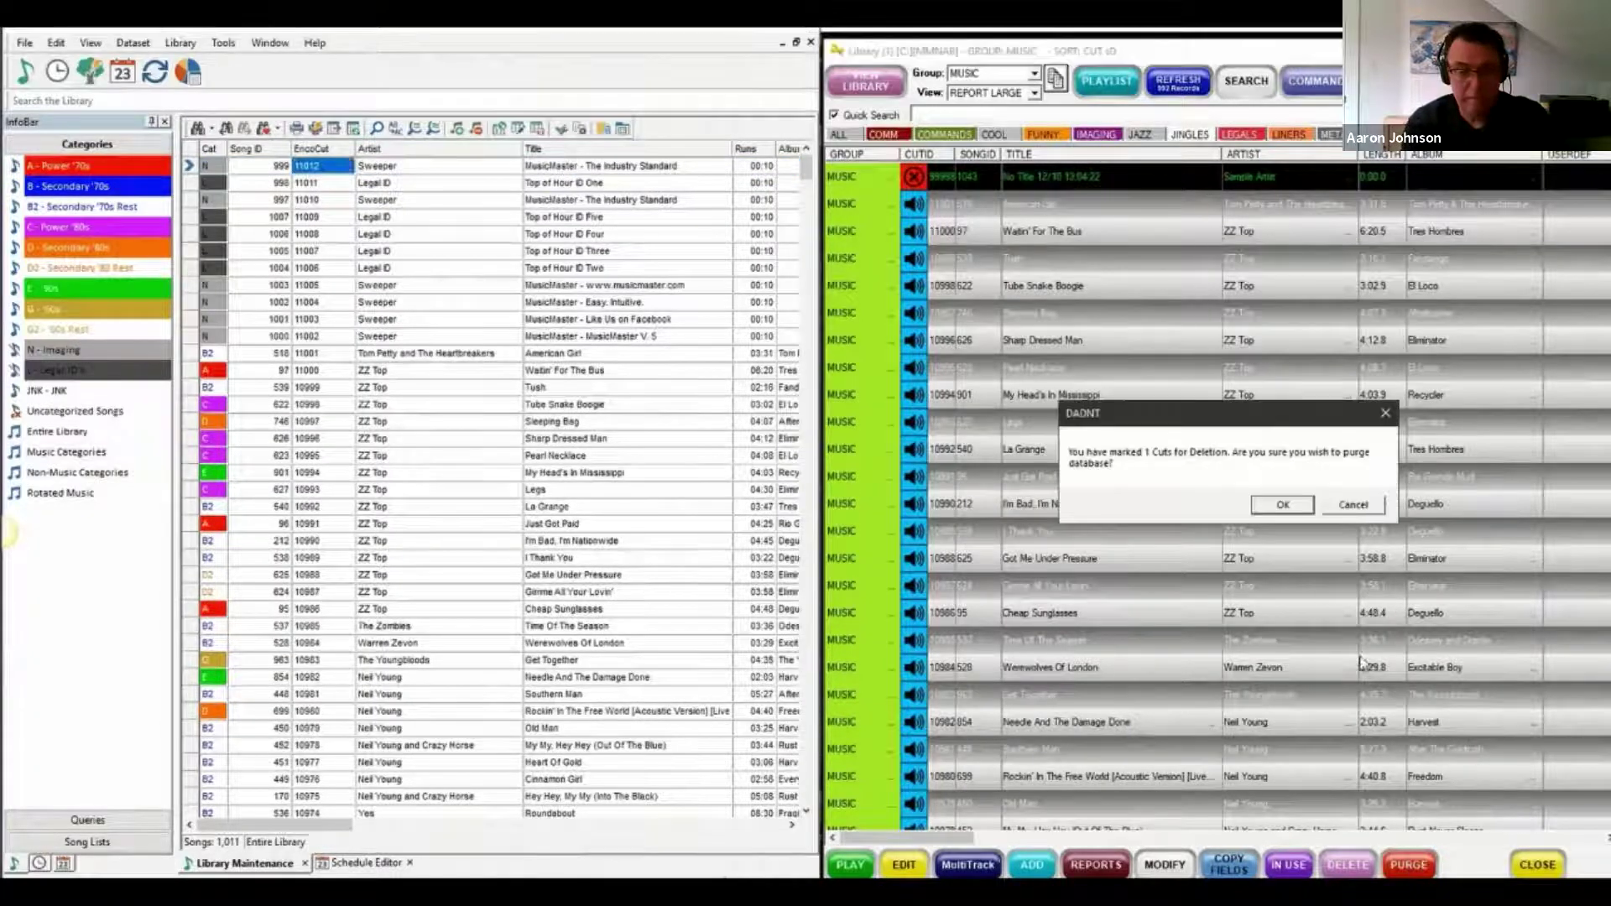
pyautogui.click(1278, 510)
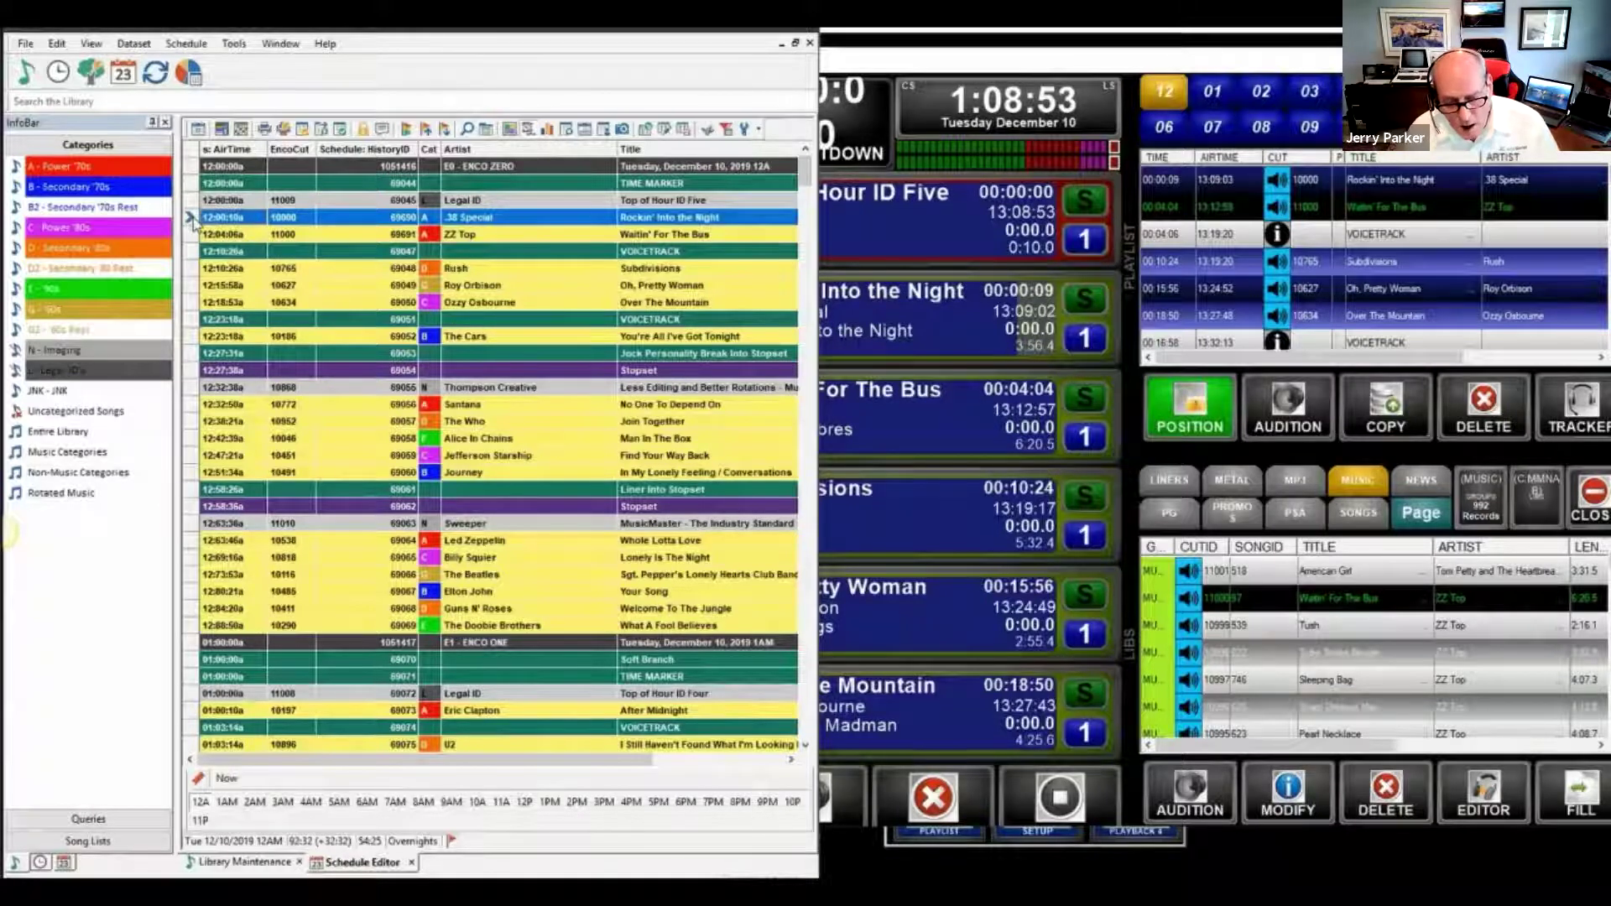
# Step: Delete Rockin' Into the Night by .38 Special from the 12 AM hour of the MusicMaster schedule
pyautogui.rightClick(192, 220)
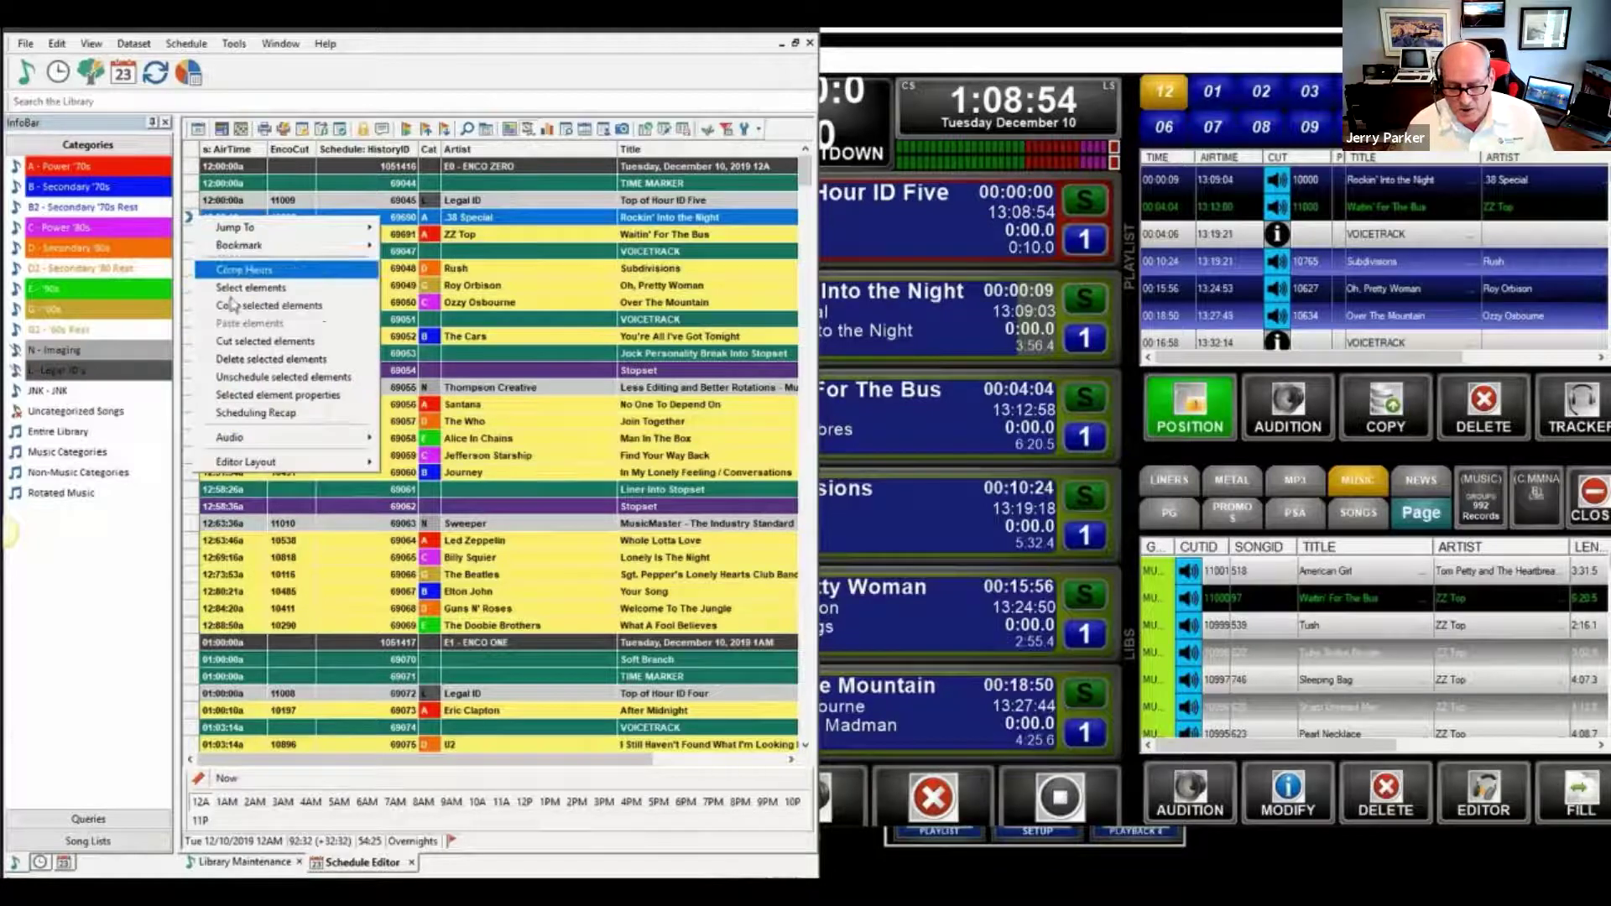
pyautogui.click(270, 359)
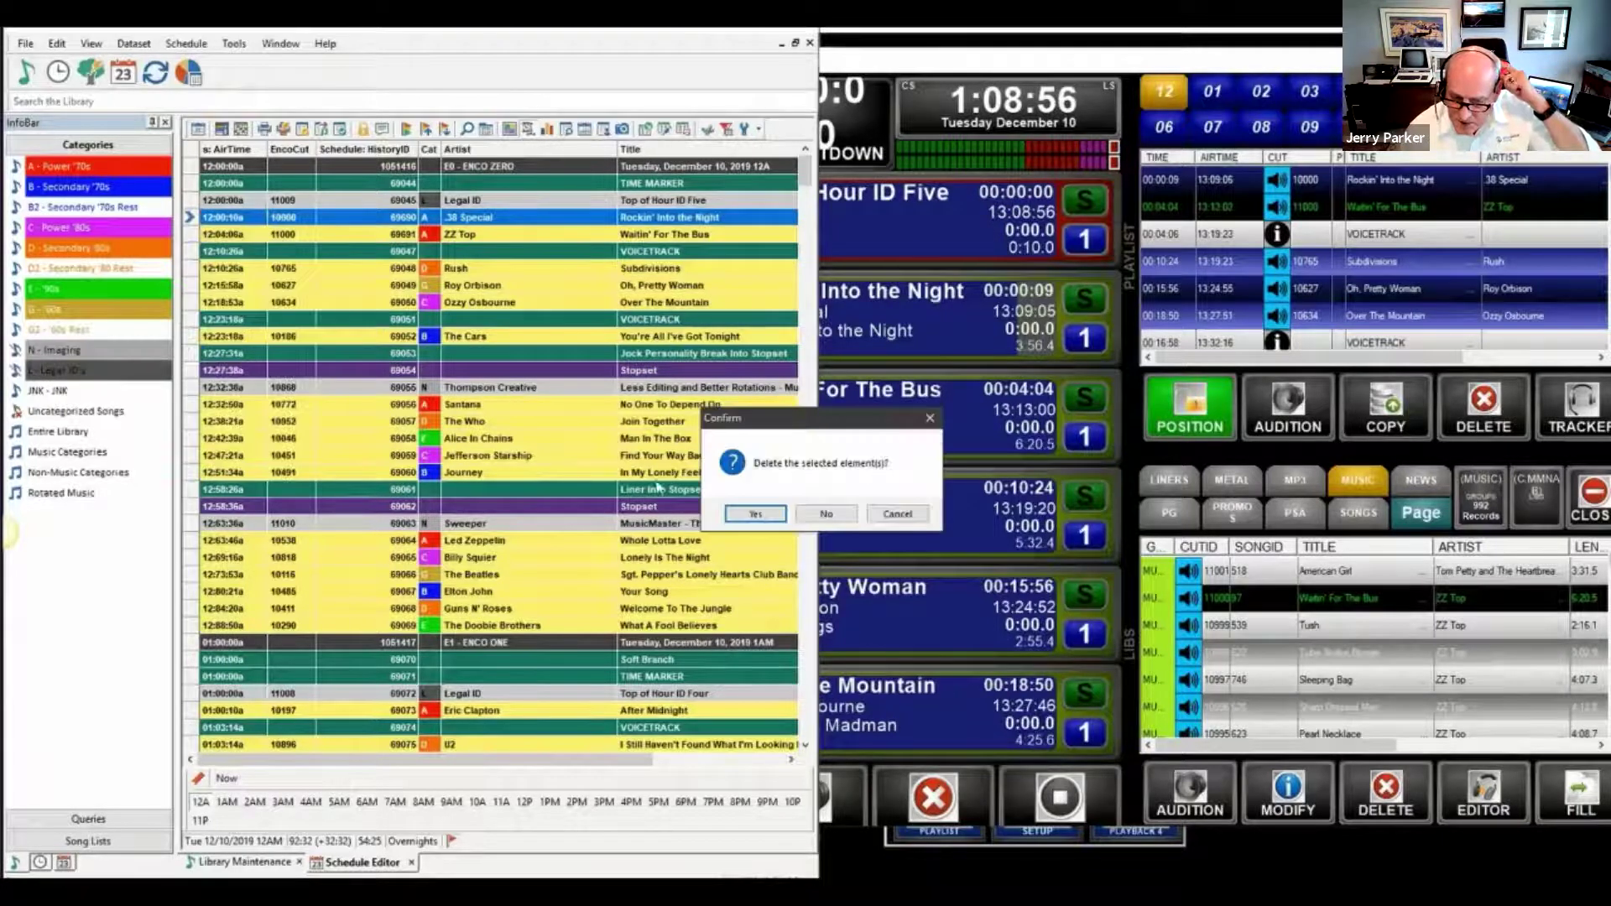
pyautogui.click(756, 514)
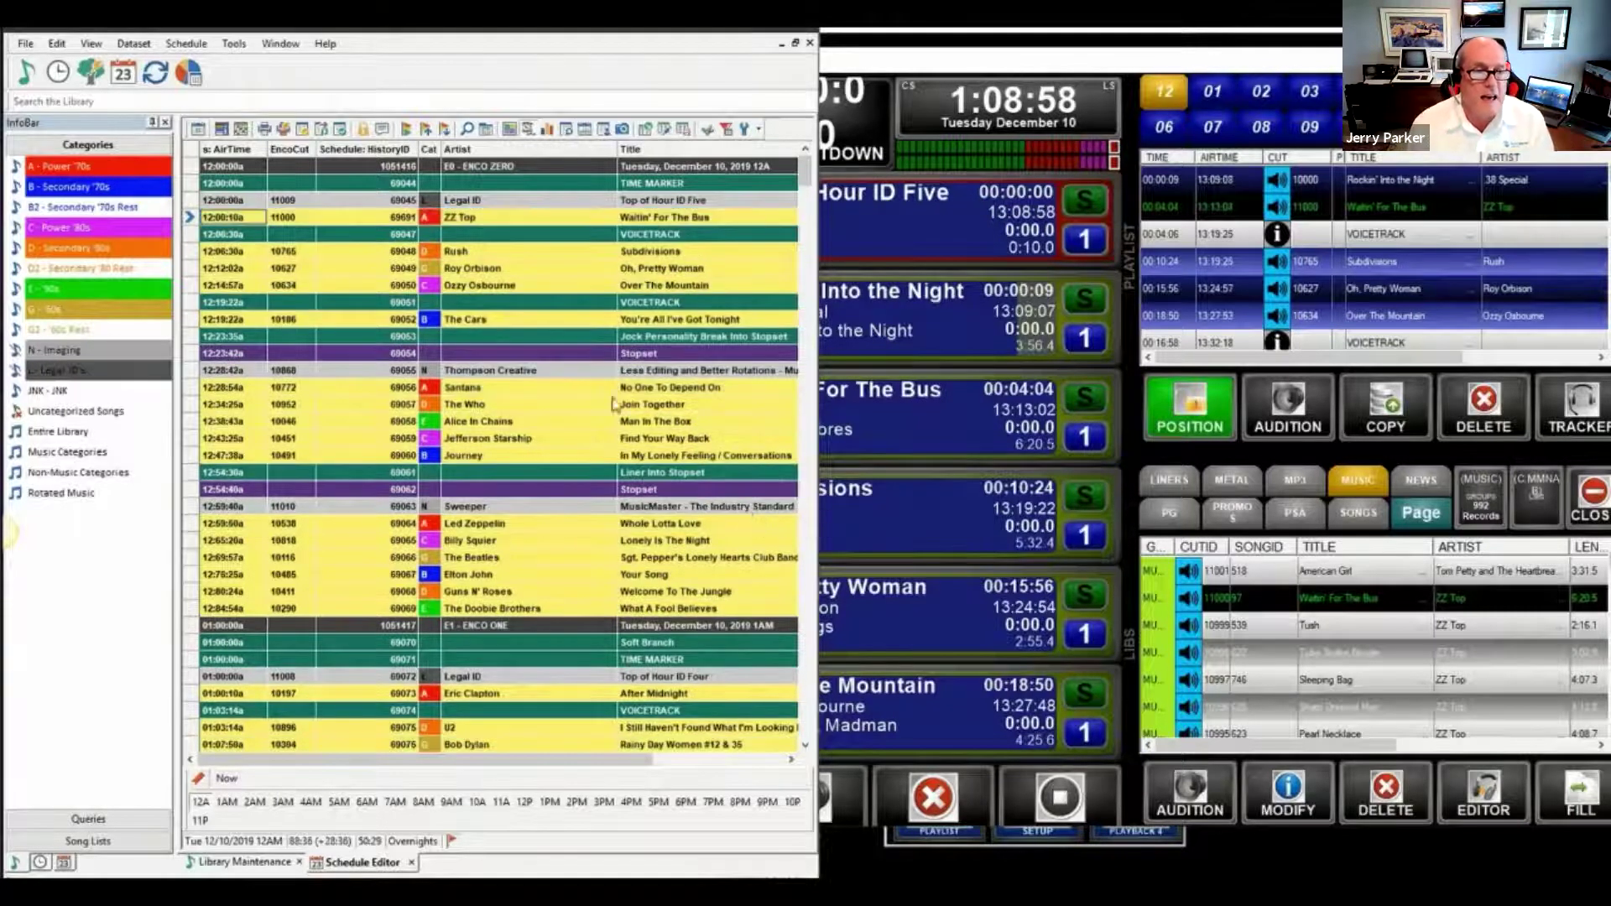
# Step: Publish the edited schedule to the server and switch to ENCO playback to check its playlist
pyautogui.click(304, 131)
pyautogui.click(871, 507)
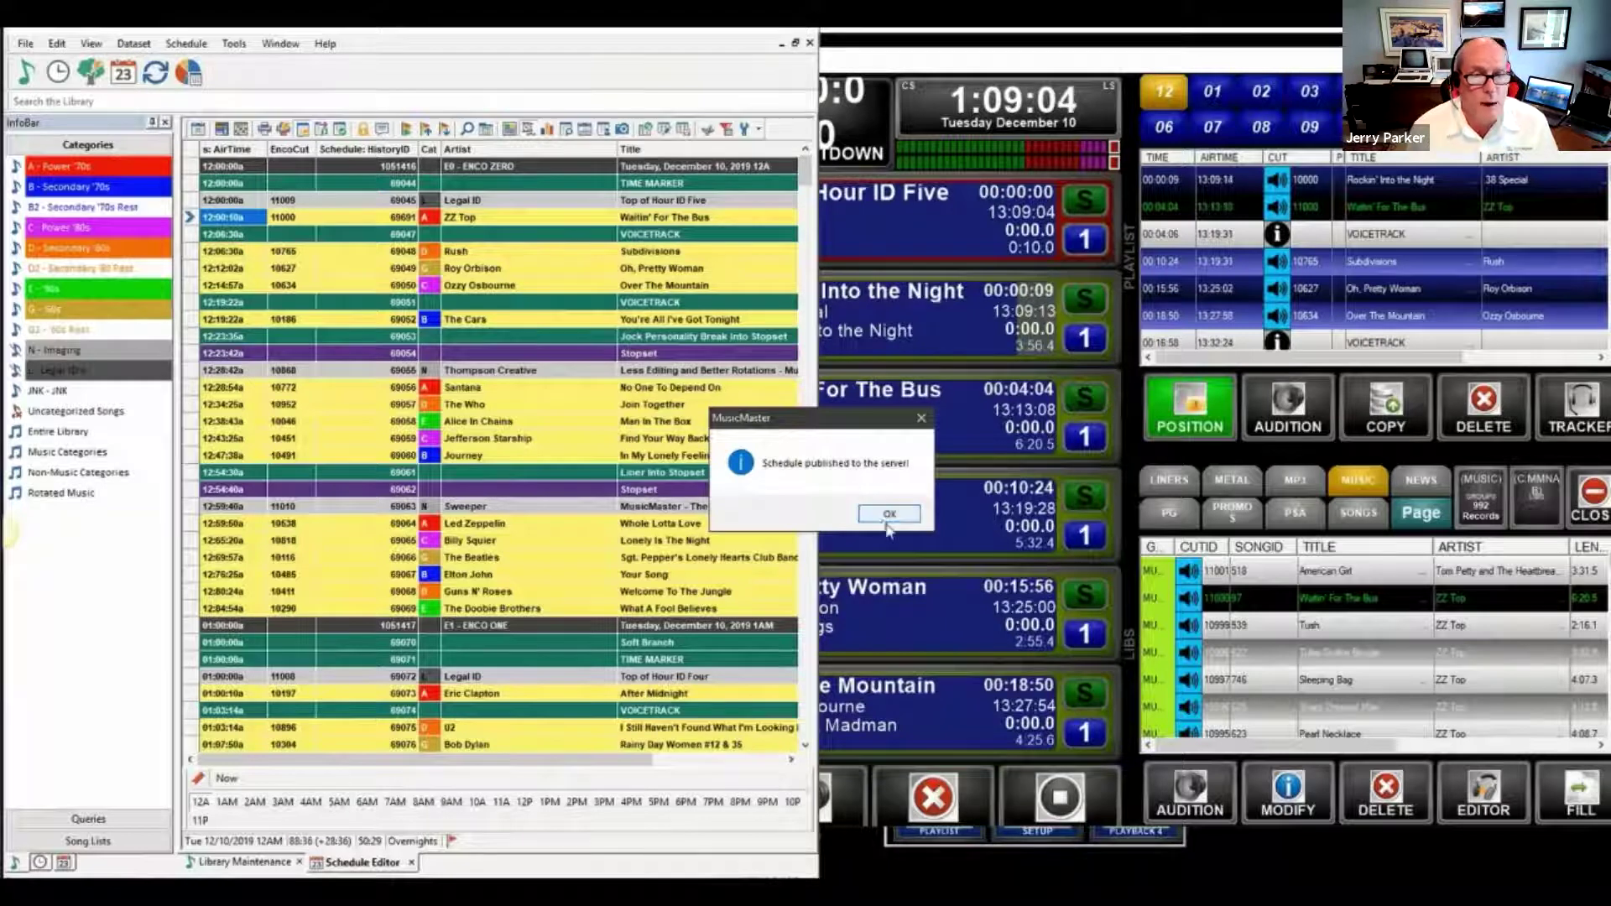
pyautogui.click(883, 515)
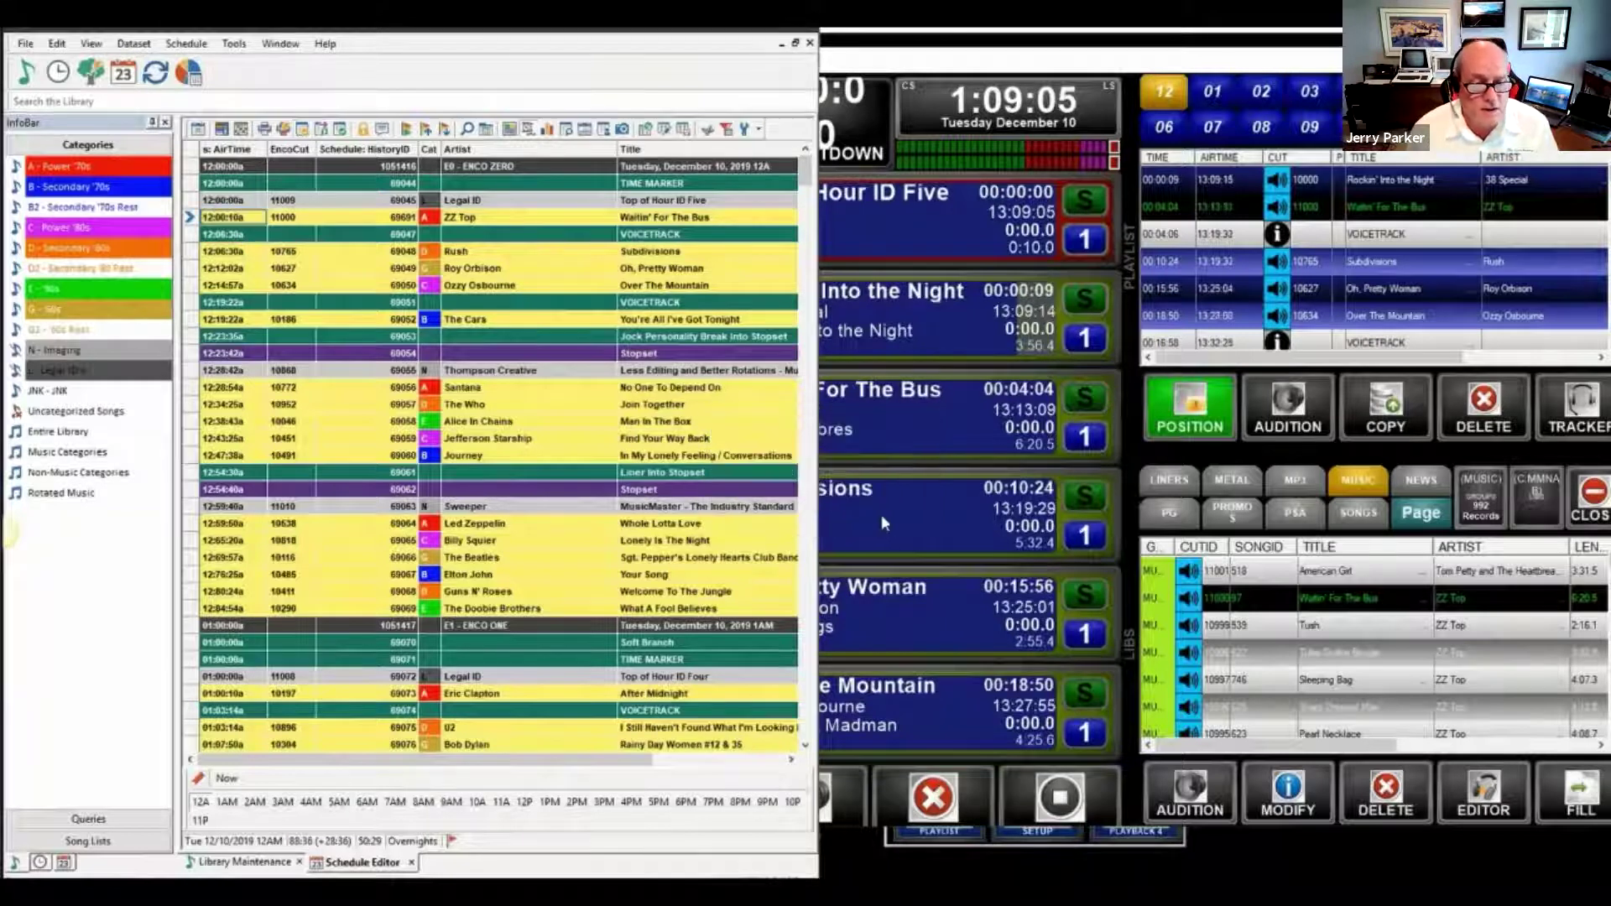
pyautogui.click(1116, 83)
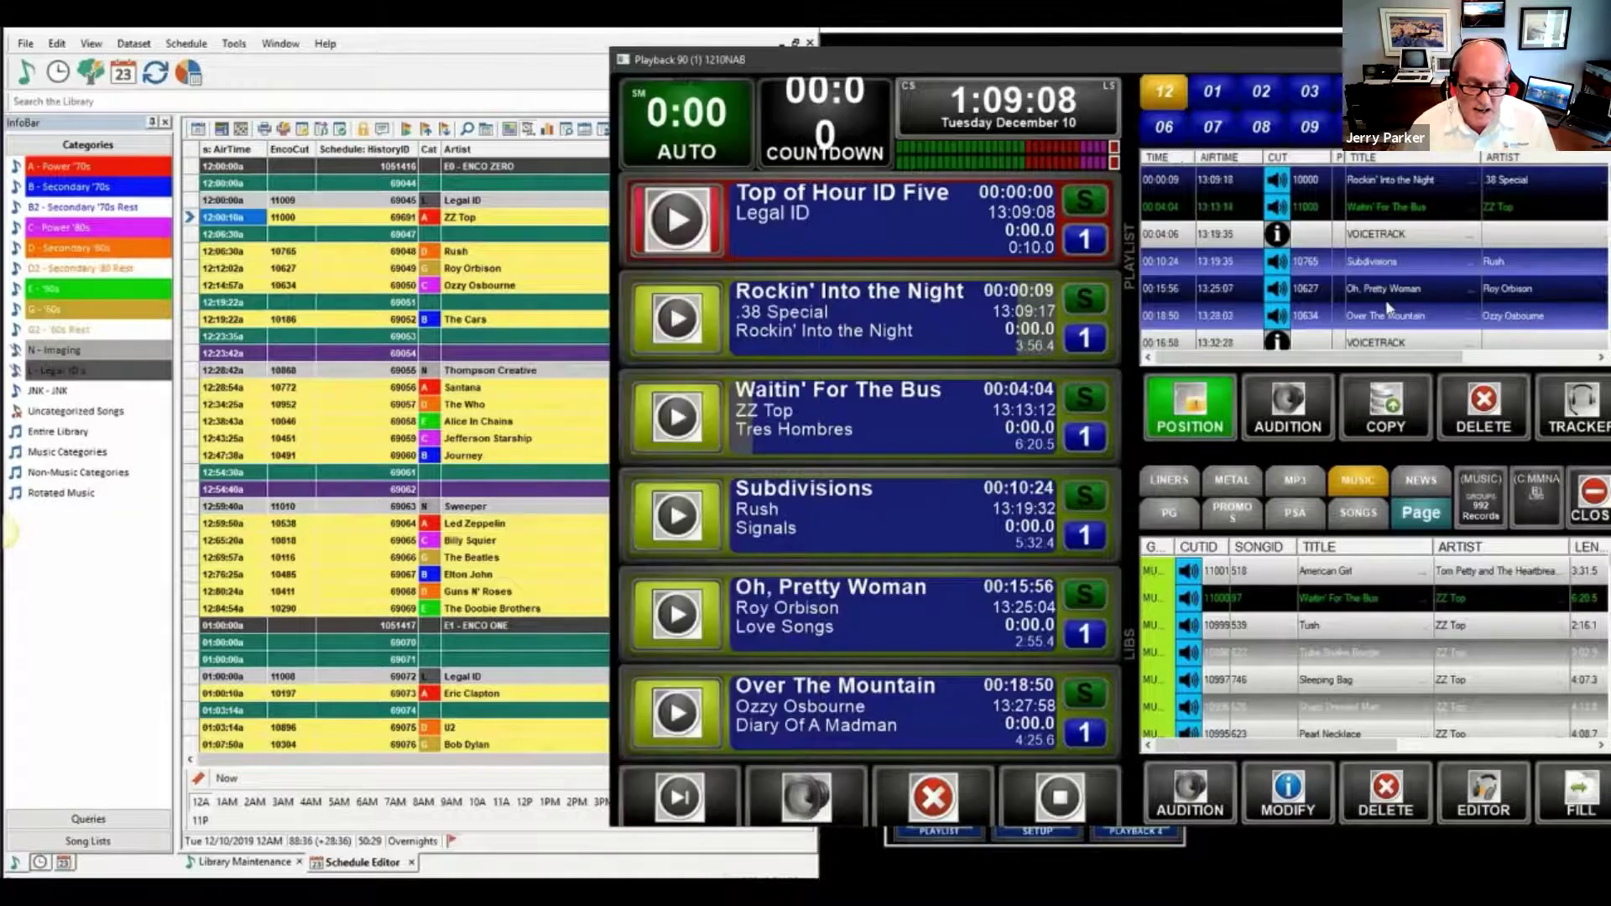
pyautogui.scroll(1, 1450, 288)
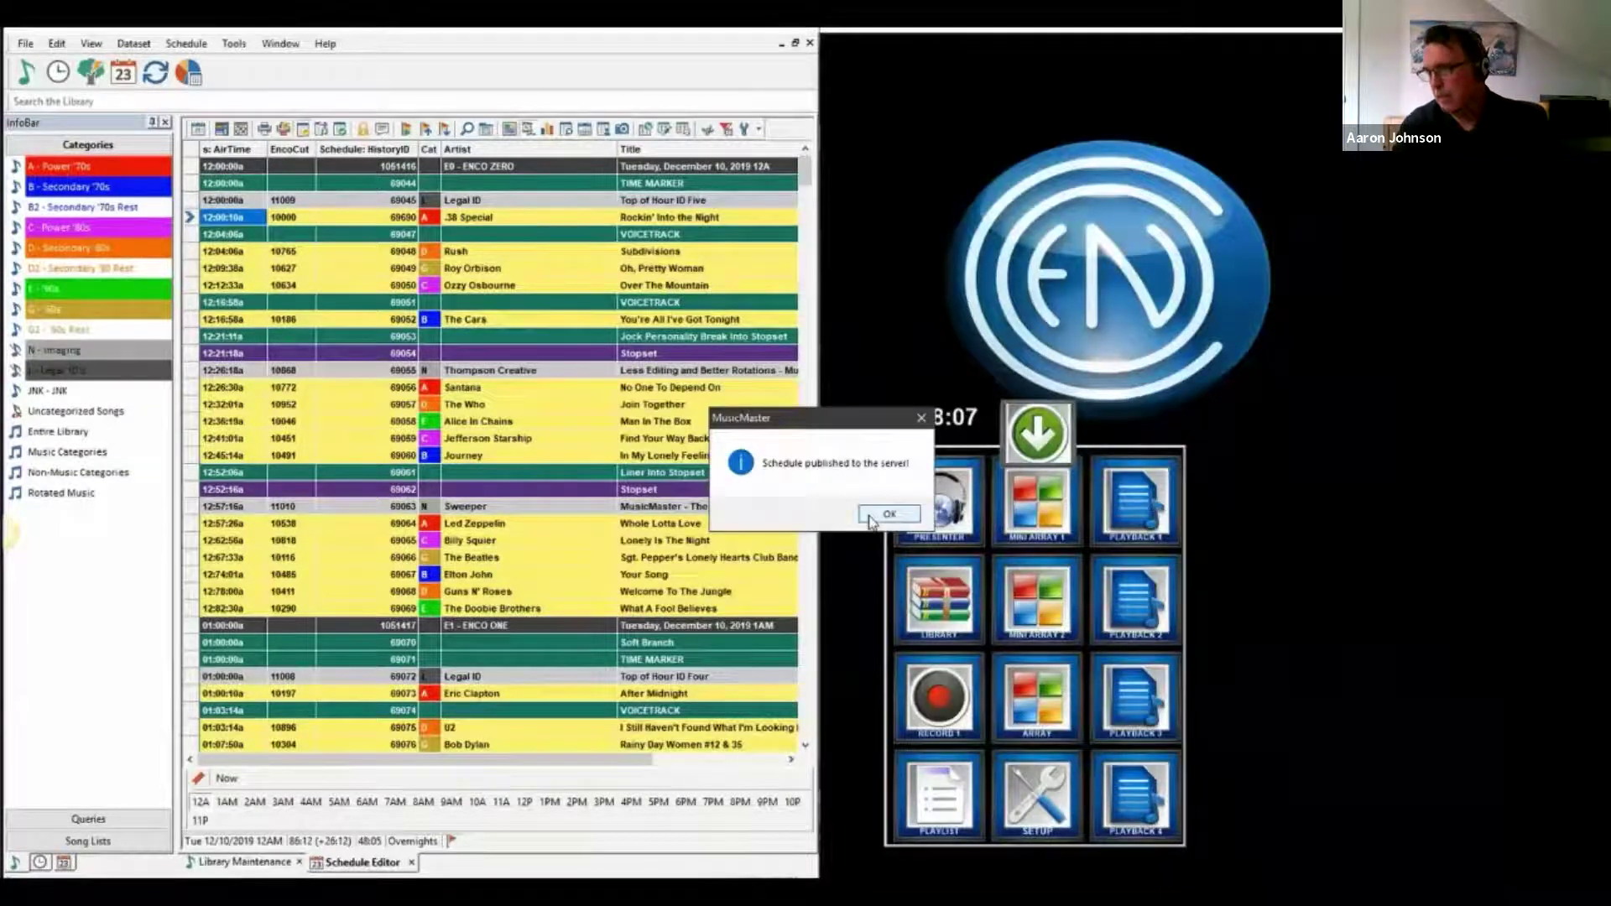
# Step: Dismiss the publishing notice, open ENCO Presenter and load the 1210NAB playlist
pyautogui.click(888, 514)
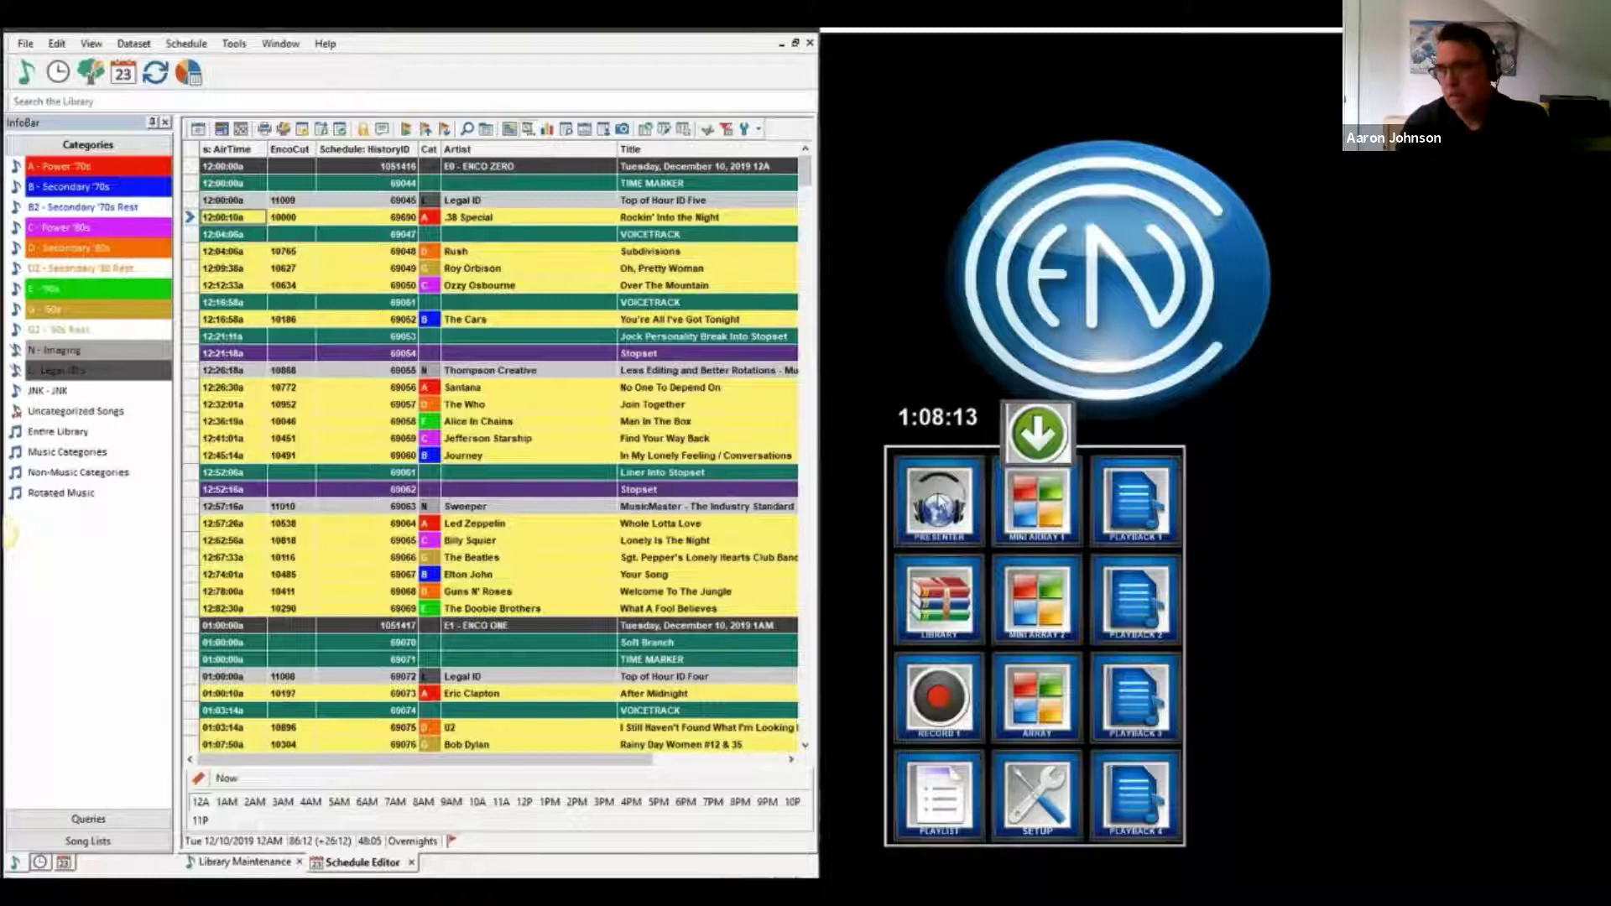
pyautogui.click(940, 496)
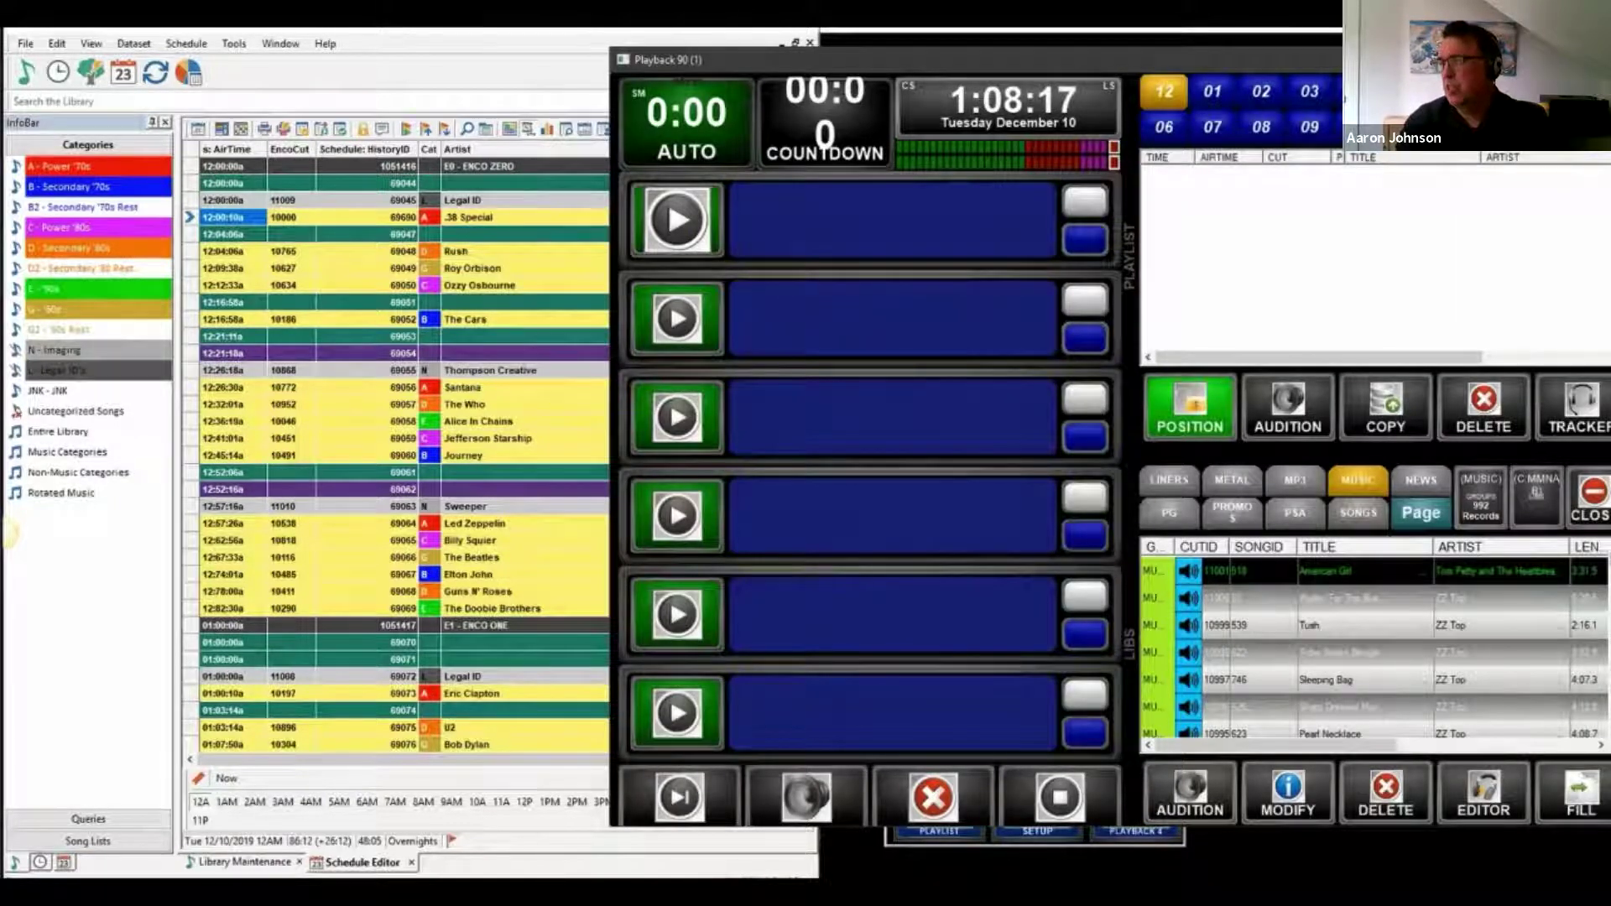
pyautogui.click(1494, 109)
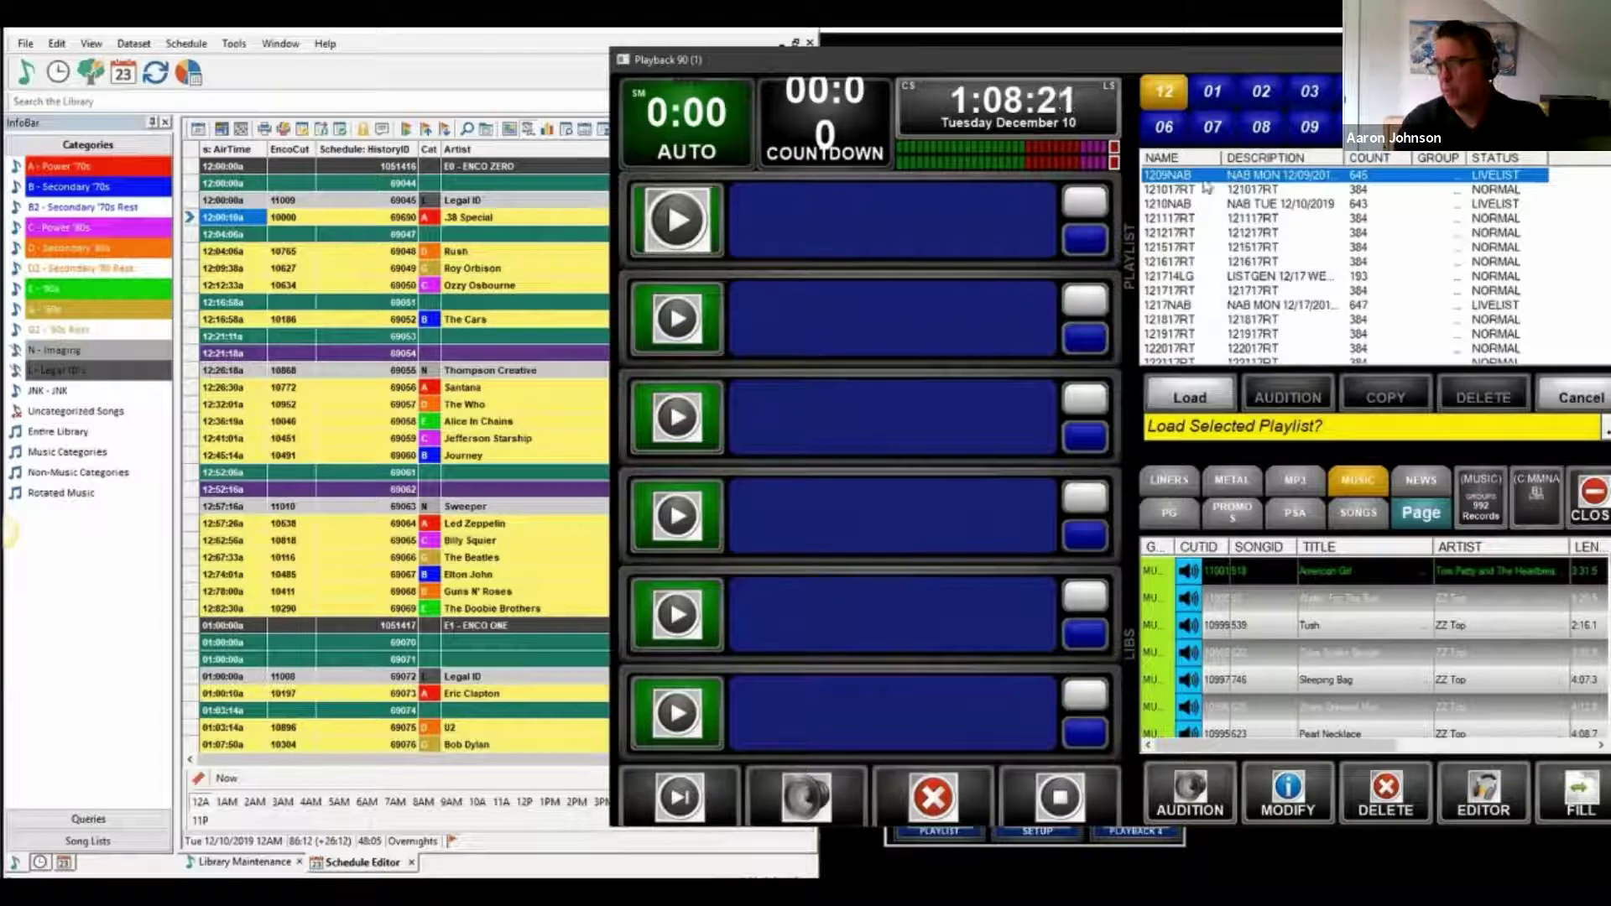
pyautogui.click(1184, 207)
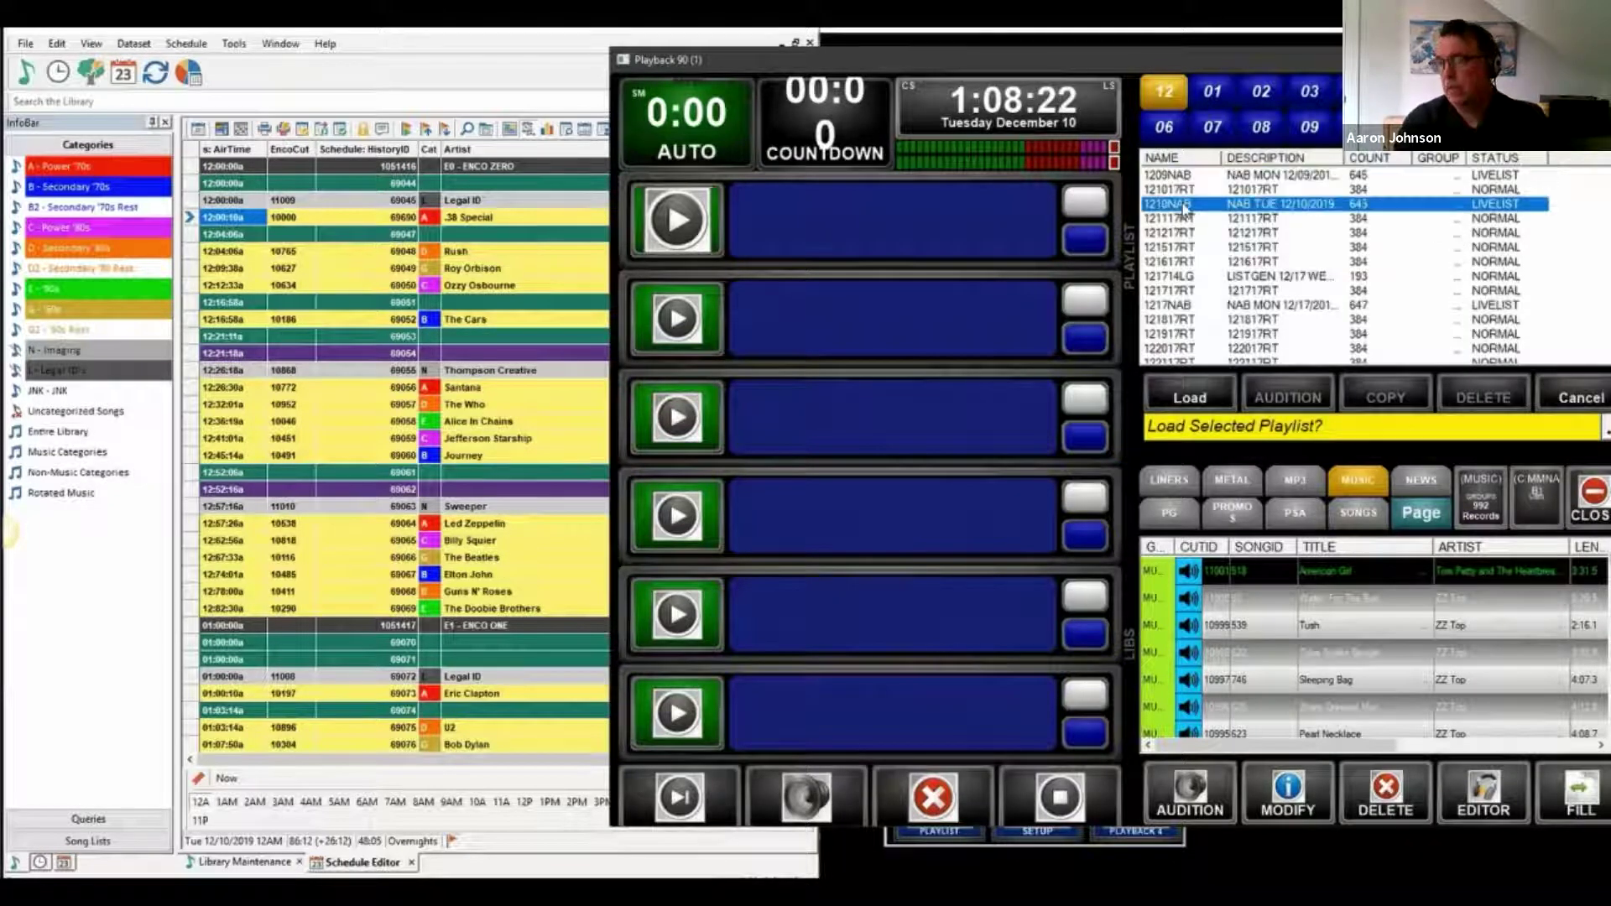
pyautogui.click(1215, 402)
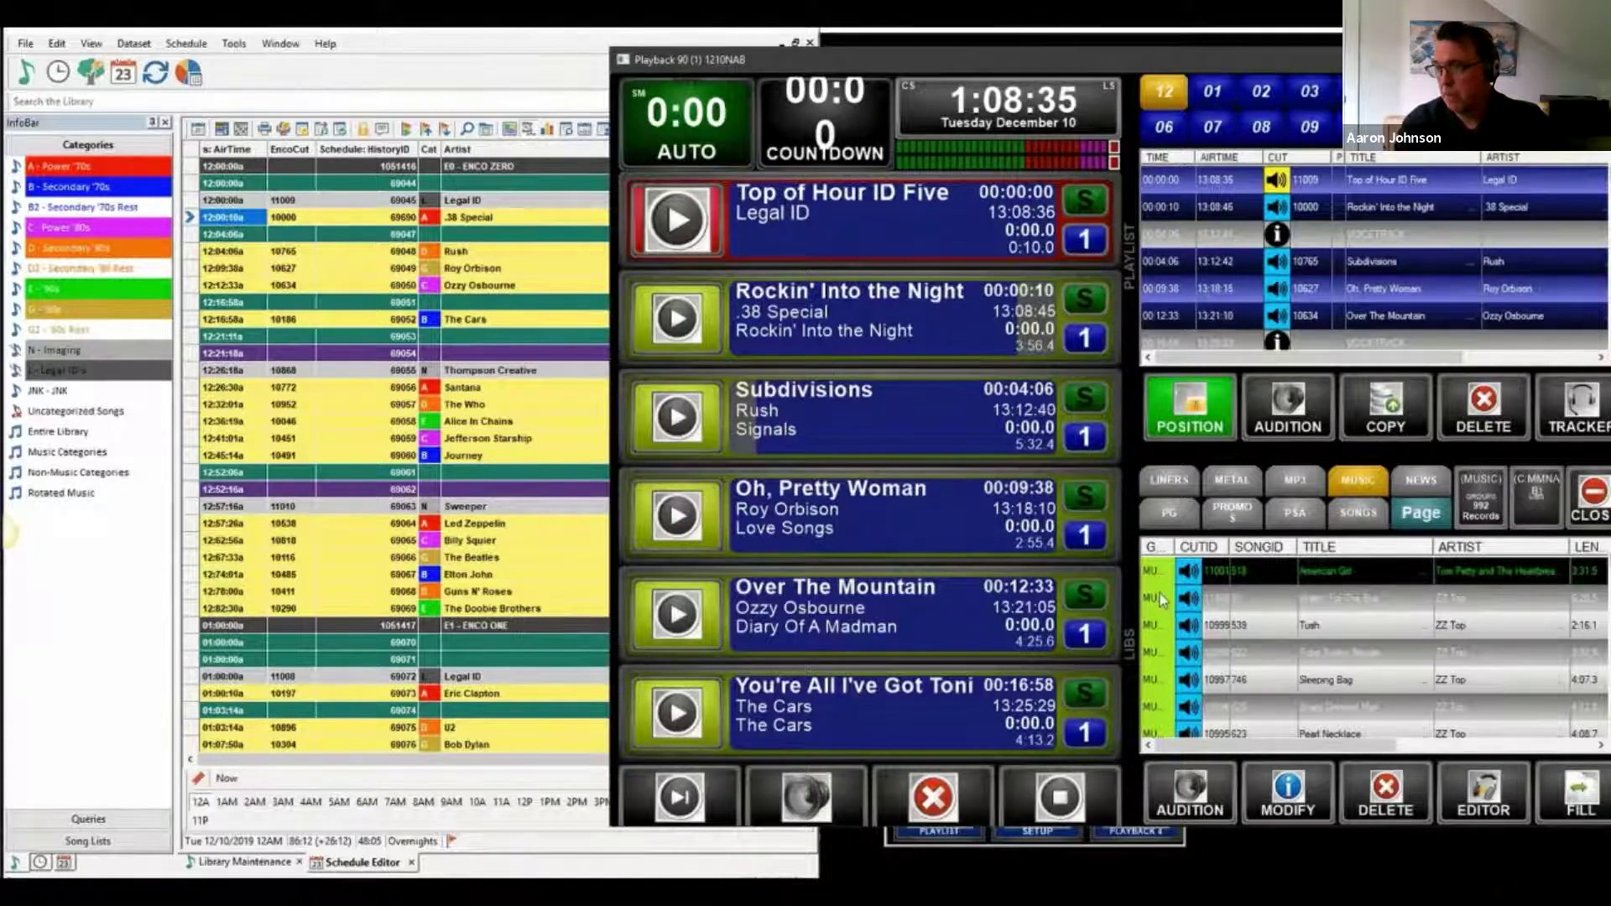
# Step: Insert Waitin' For The Bus by ZZ Top after Rockin' Into the Night in the ENCO playlist and return to MusicMaster
pyautogui.moveTo(1162, 598); pyautogui.dragTo(1176, 238)
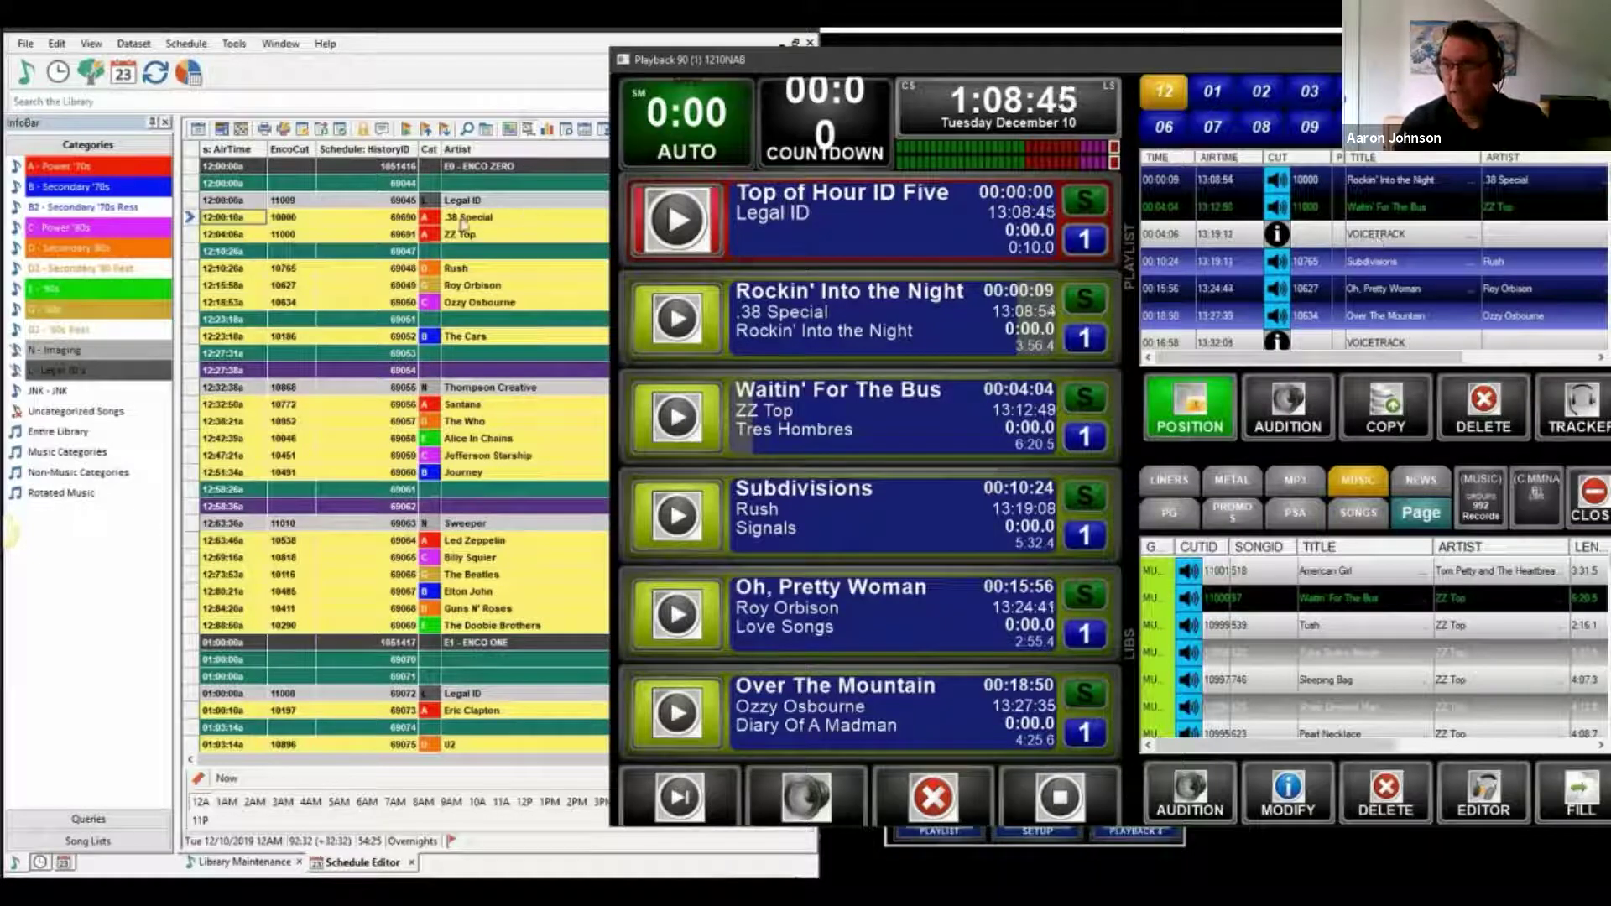
pyautogui.click(348, 32)
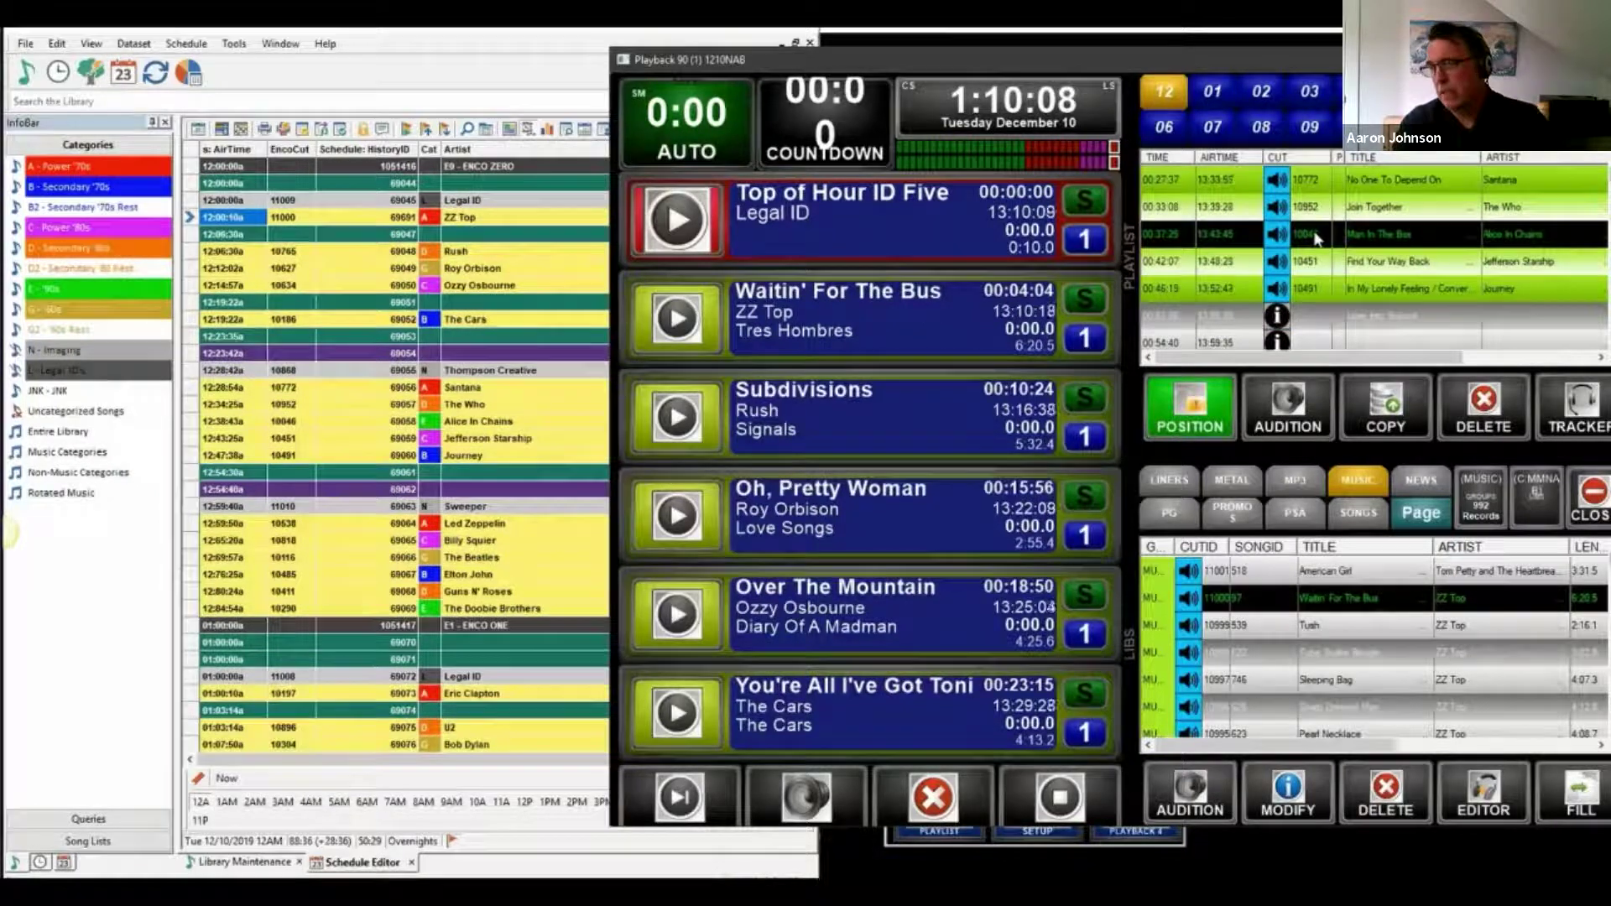
# Step: Replace Man In The Box in the ENCO playlist with Couldn't Get It Right and check its entry in the MusicMaster schedule
pyautogui.rightClick(1316, 239)
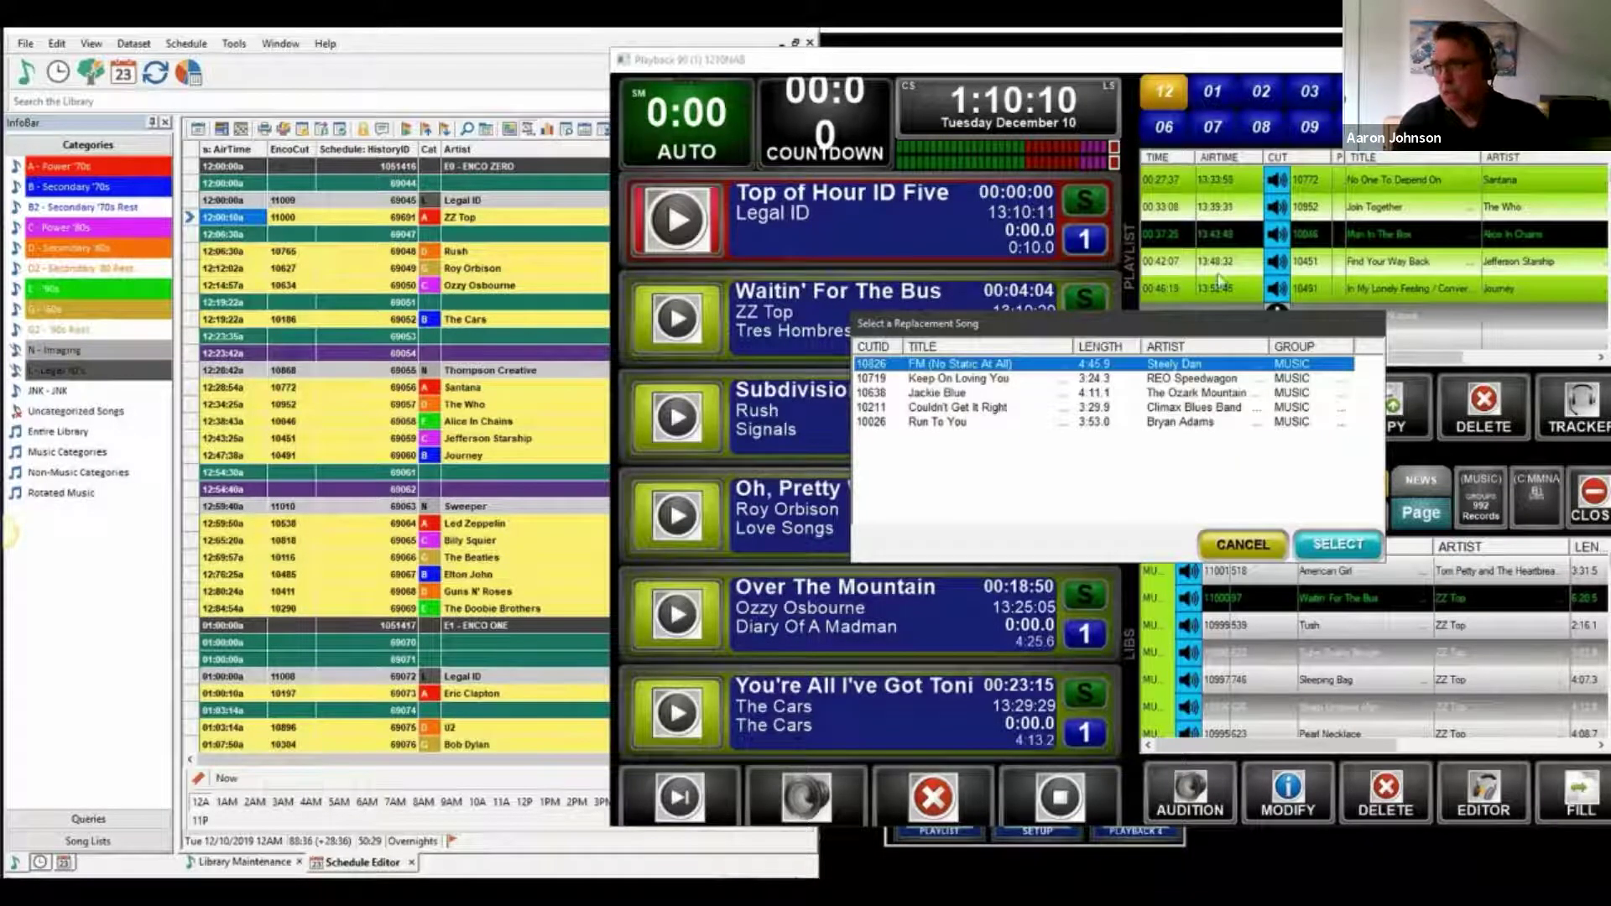
pyautogui.click(943, 411)
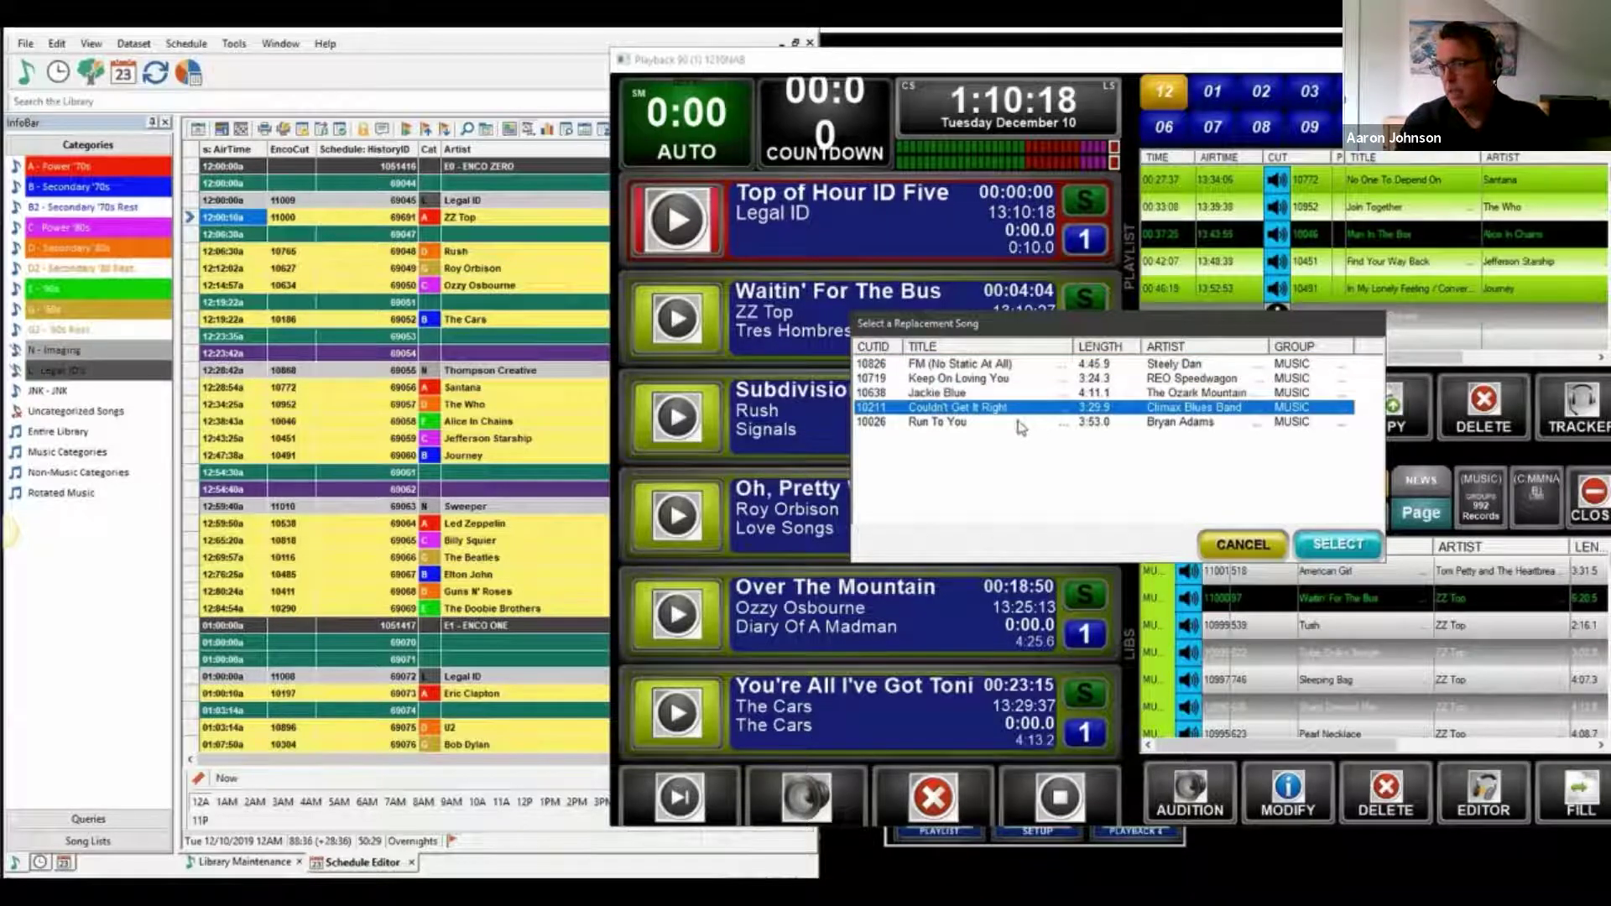
pyautogui.click(1338, 545)
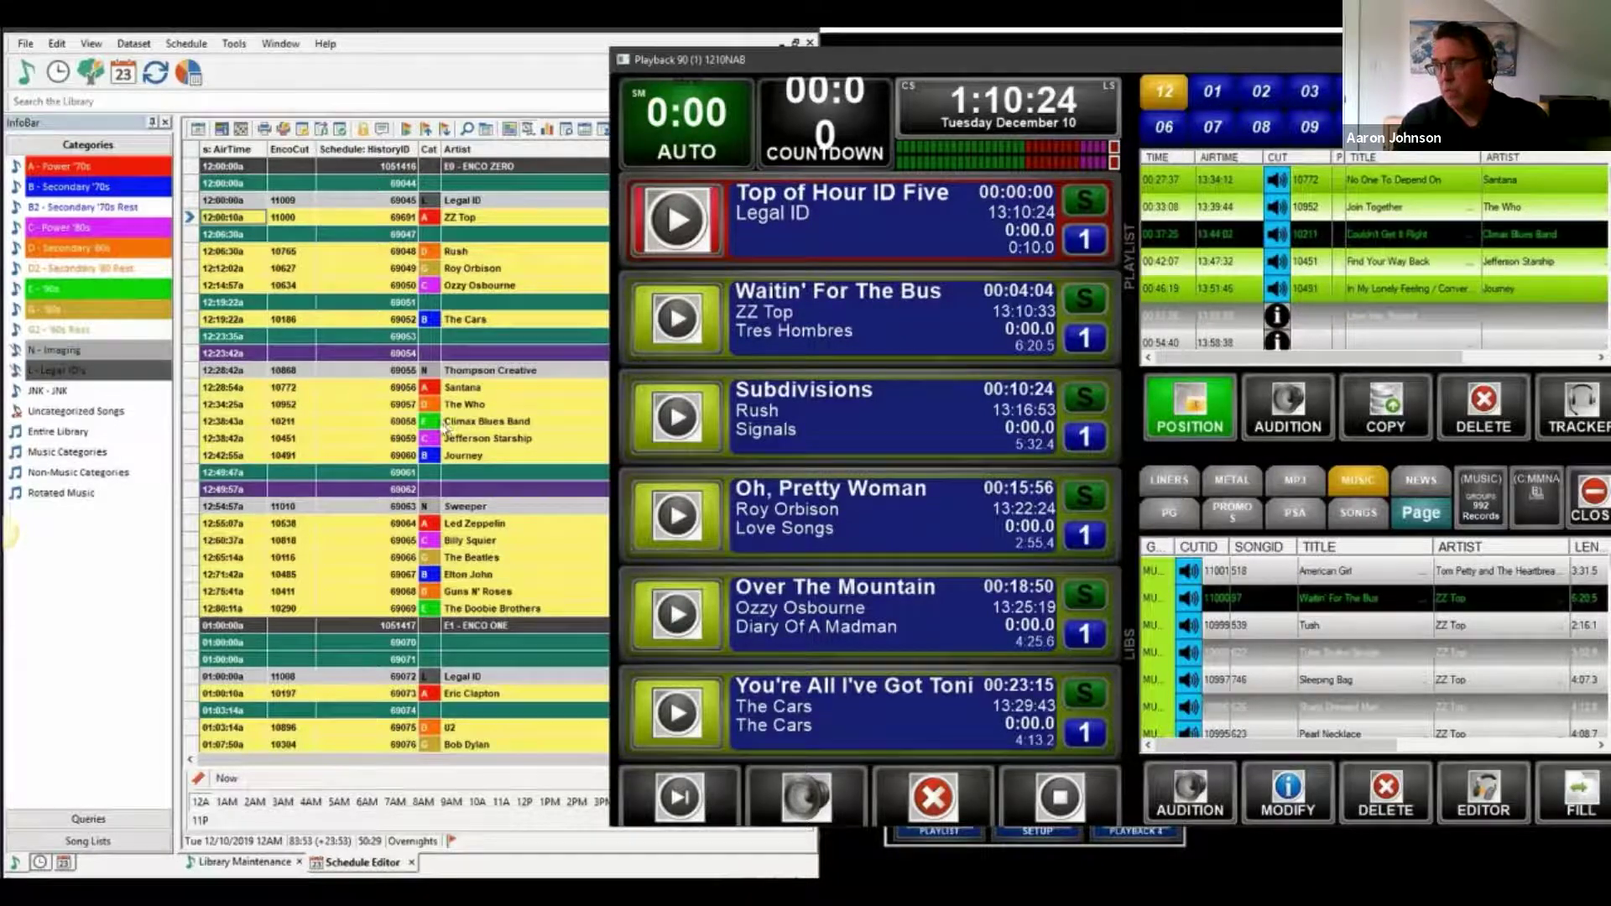
pyautogui.click(317, 423)
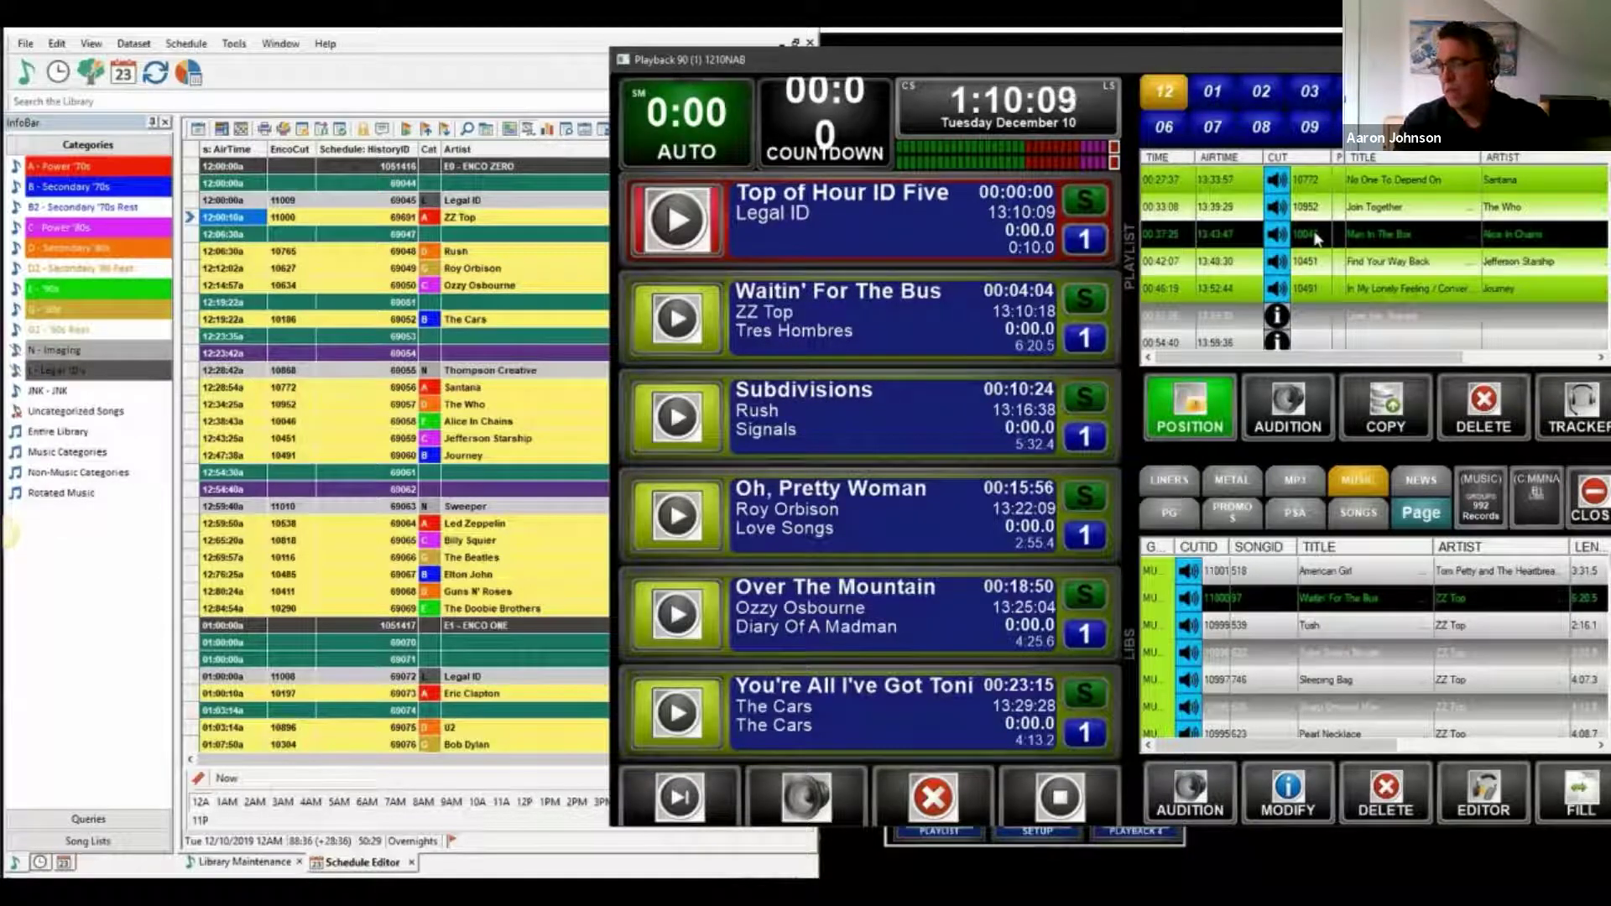
# Step: Substitute Climax Blues Band's Couldn't Get It Right for Alice In Chains' Man In The Box and inspect the matching schedule line
pyautogui.doubleClick(1316, 239)
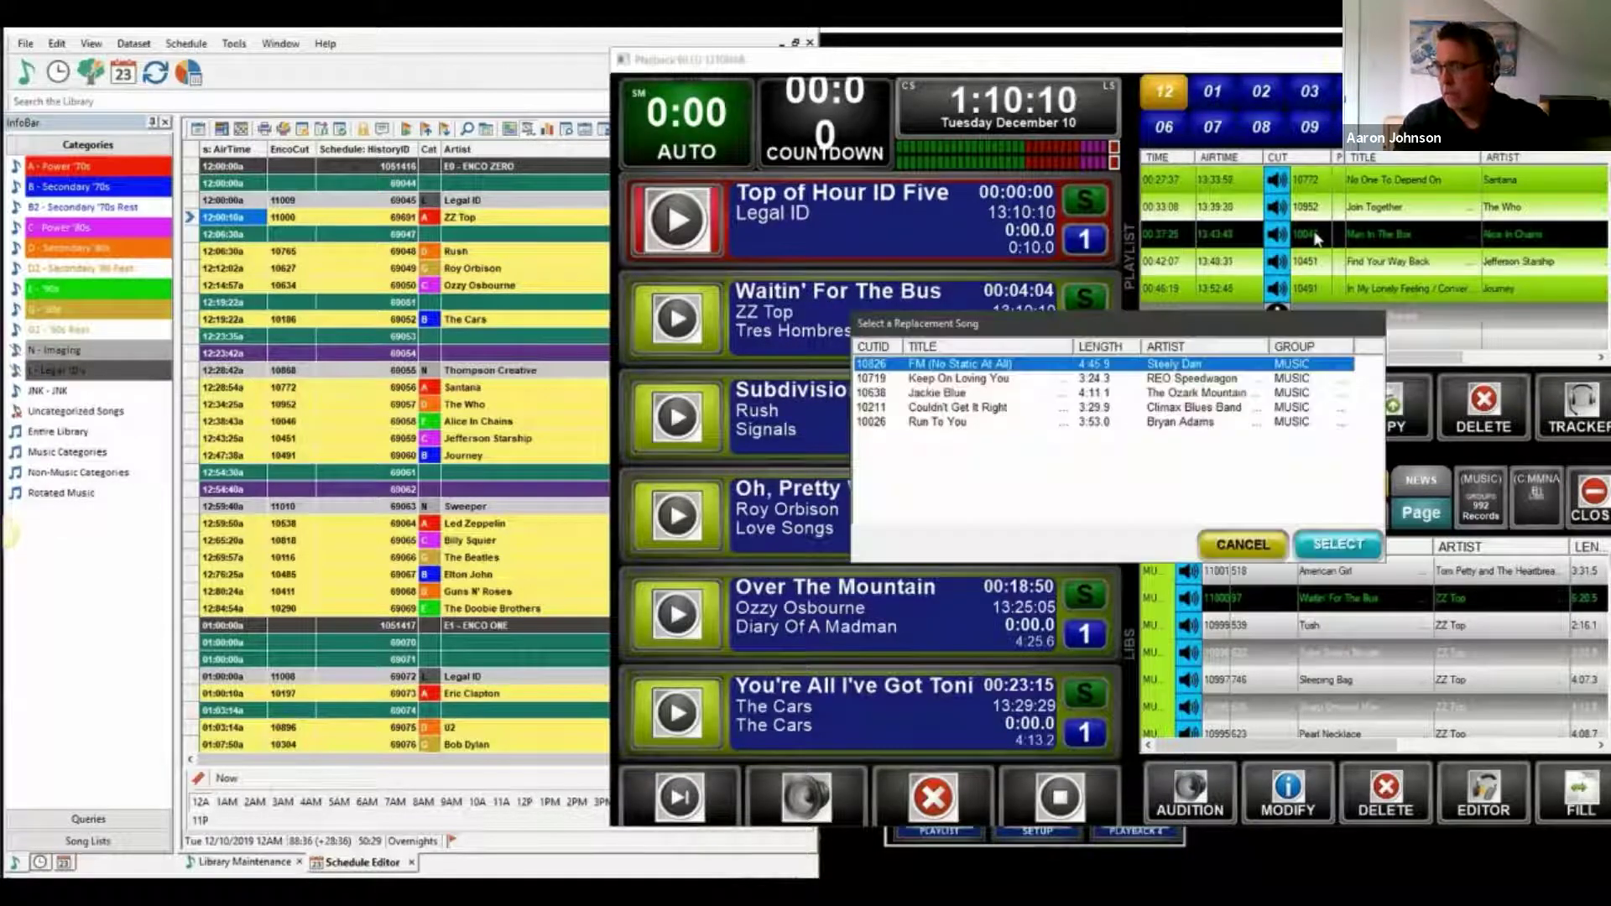
pyautogui.click(944, 410)
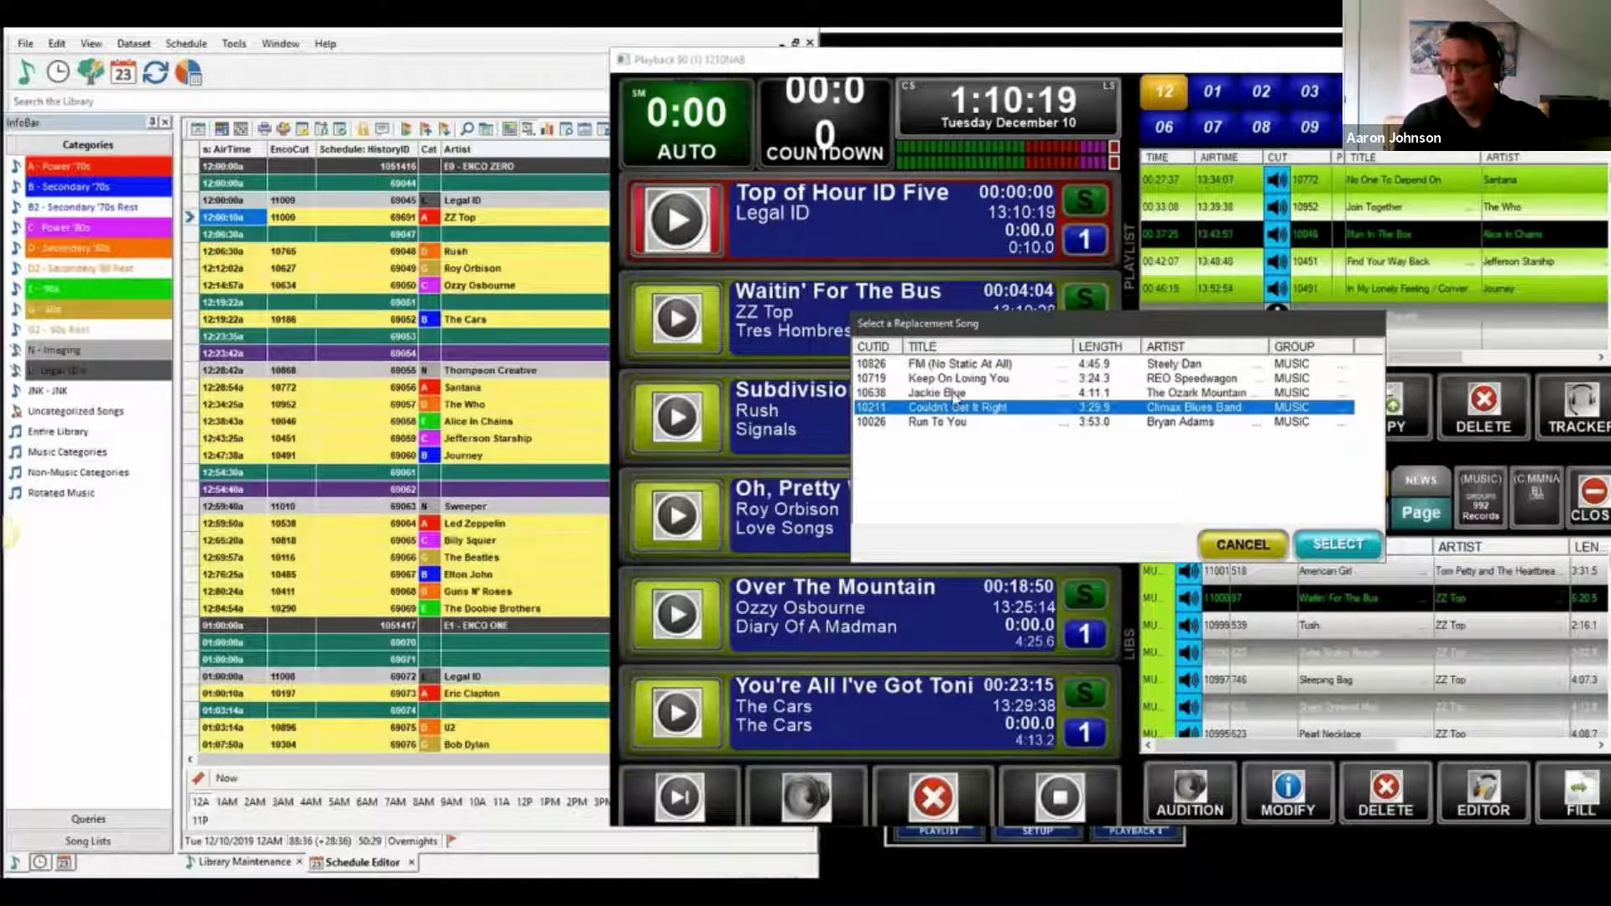
pyautogui.click(1338, 545)
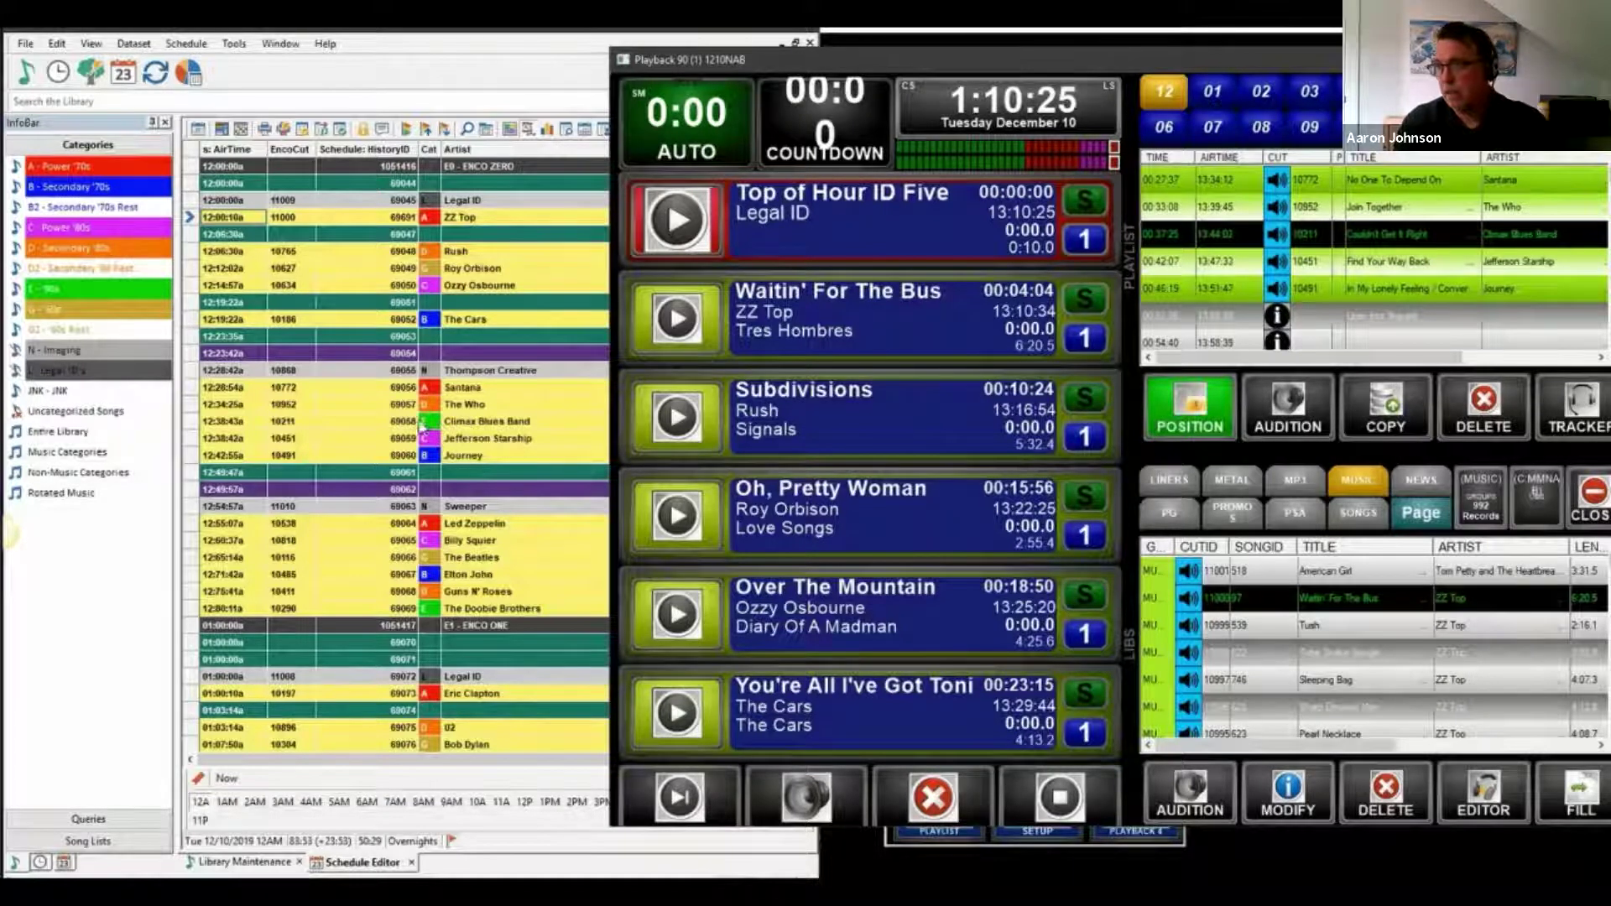
pyautogui.click(394, 422)
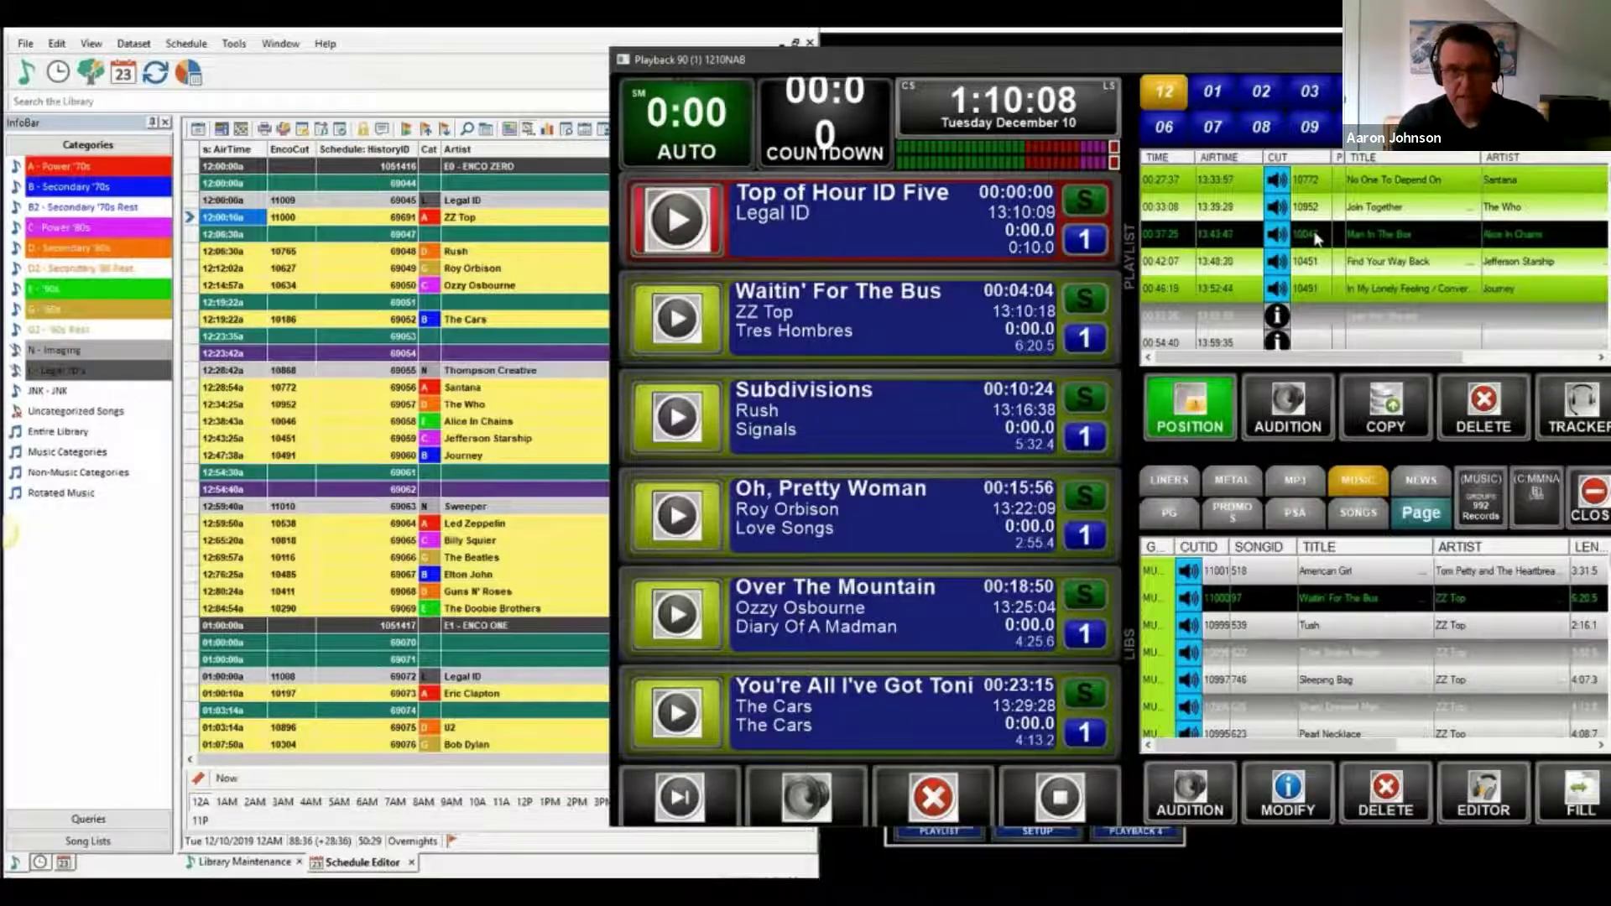
# Step: Request the suggested replacement songs for Man In The Box in the ENCO playlist and confirm a selection
pyautogui.doubleClick(1316, 240)
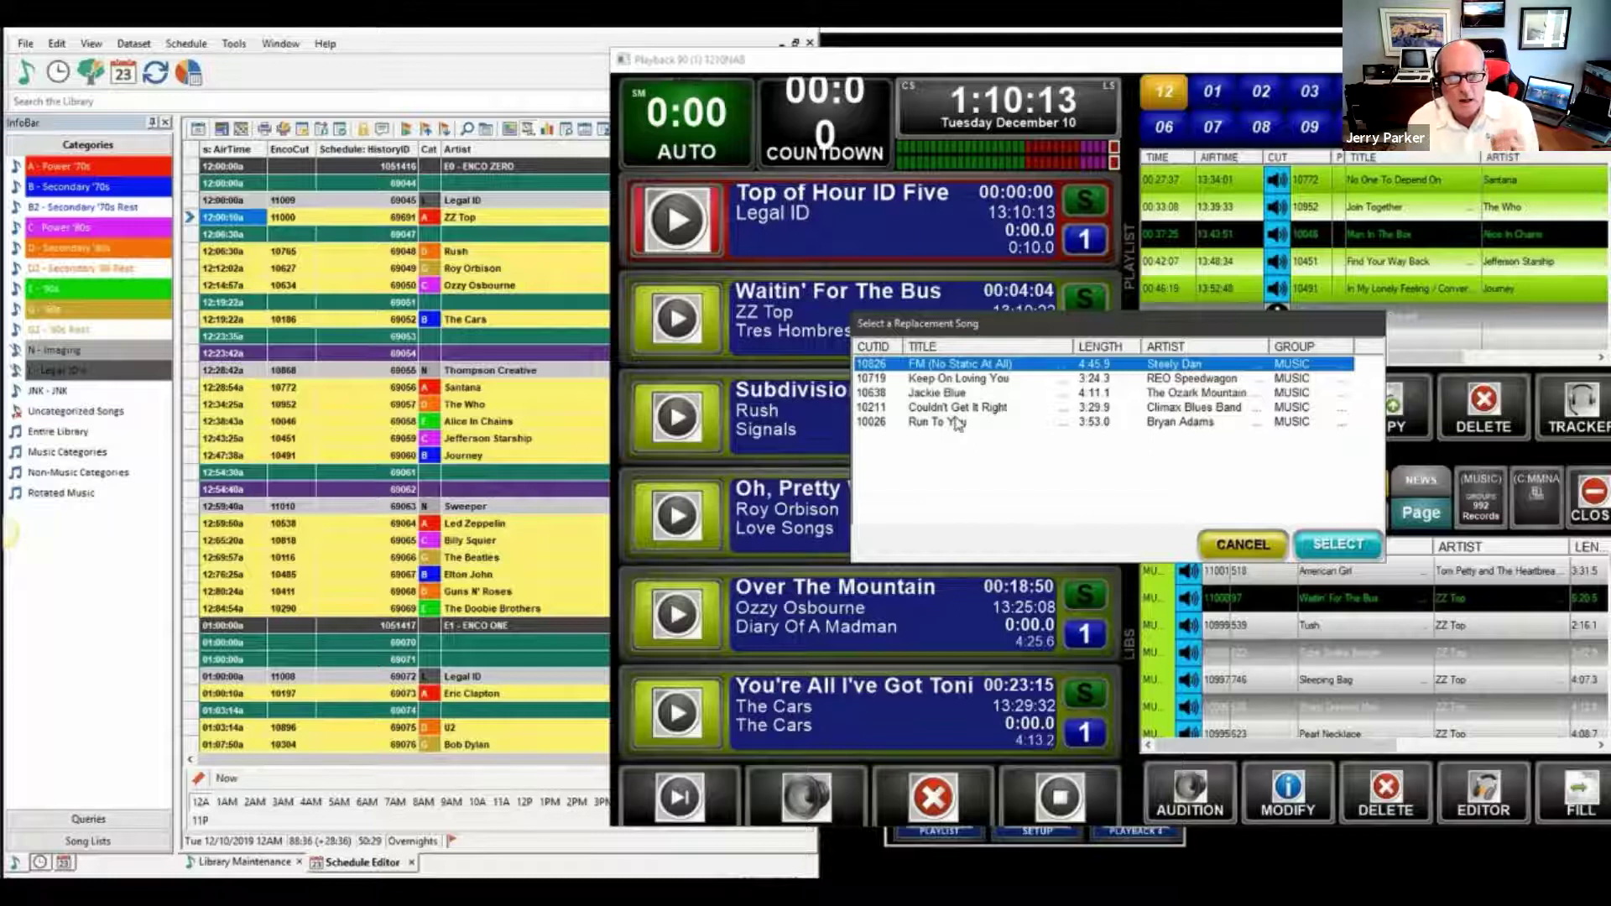
pyautogui.click(1341, 547)
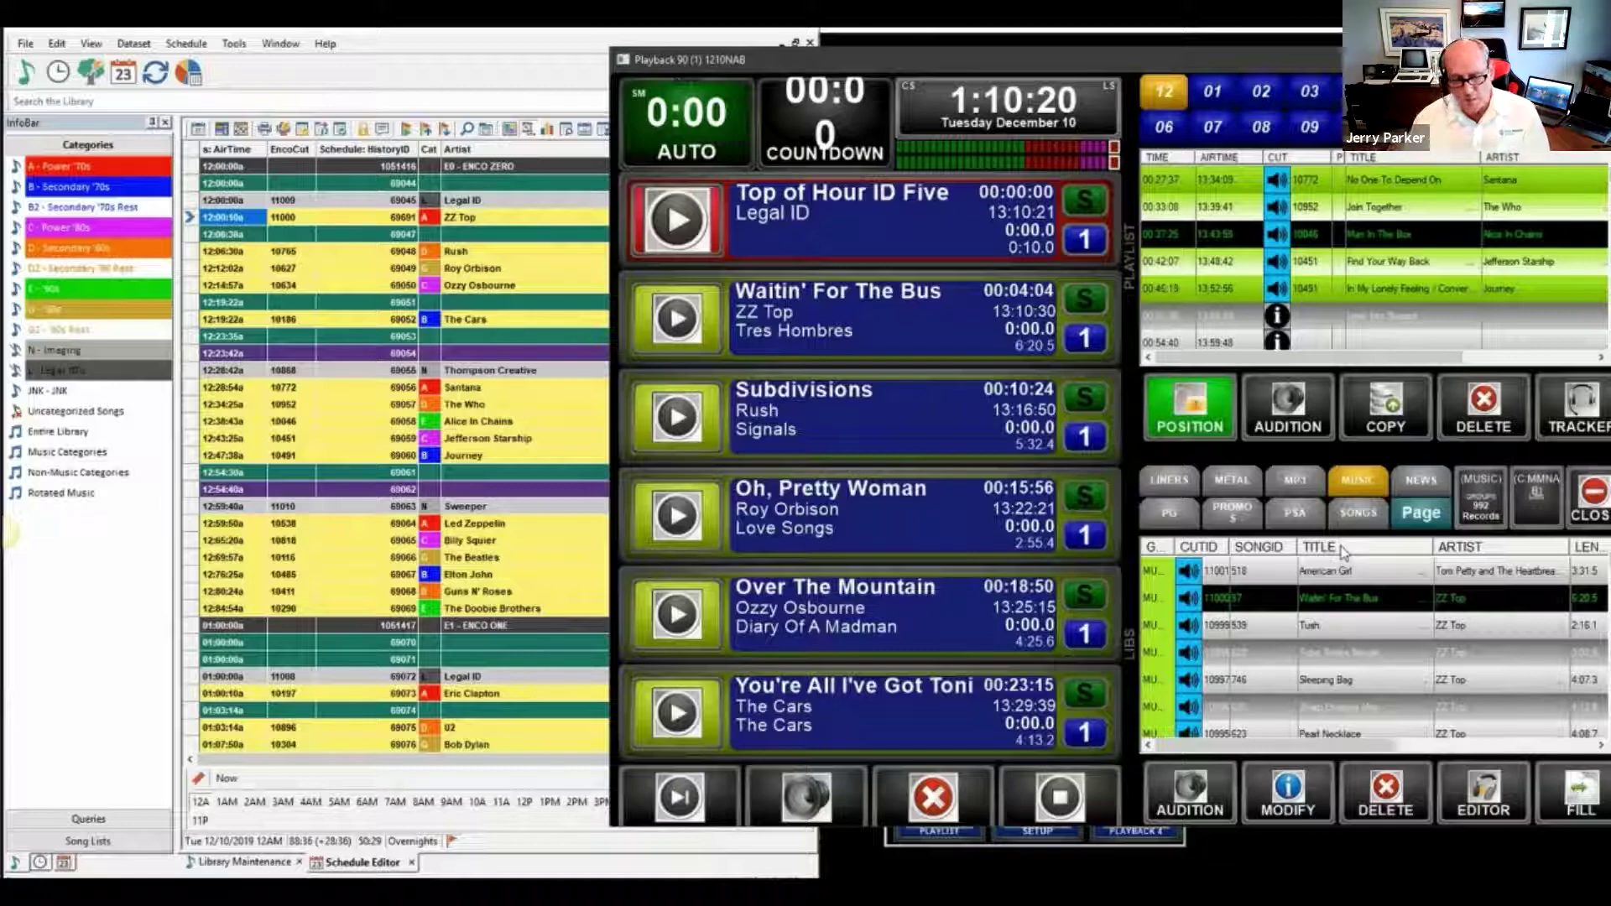
pyautogui.press('Right')
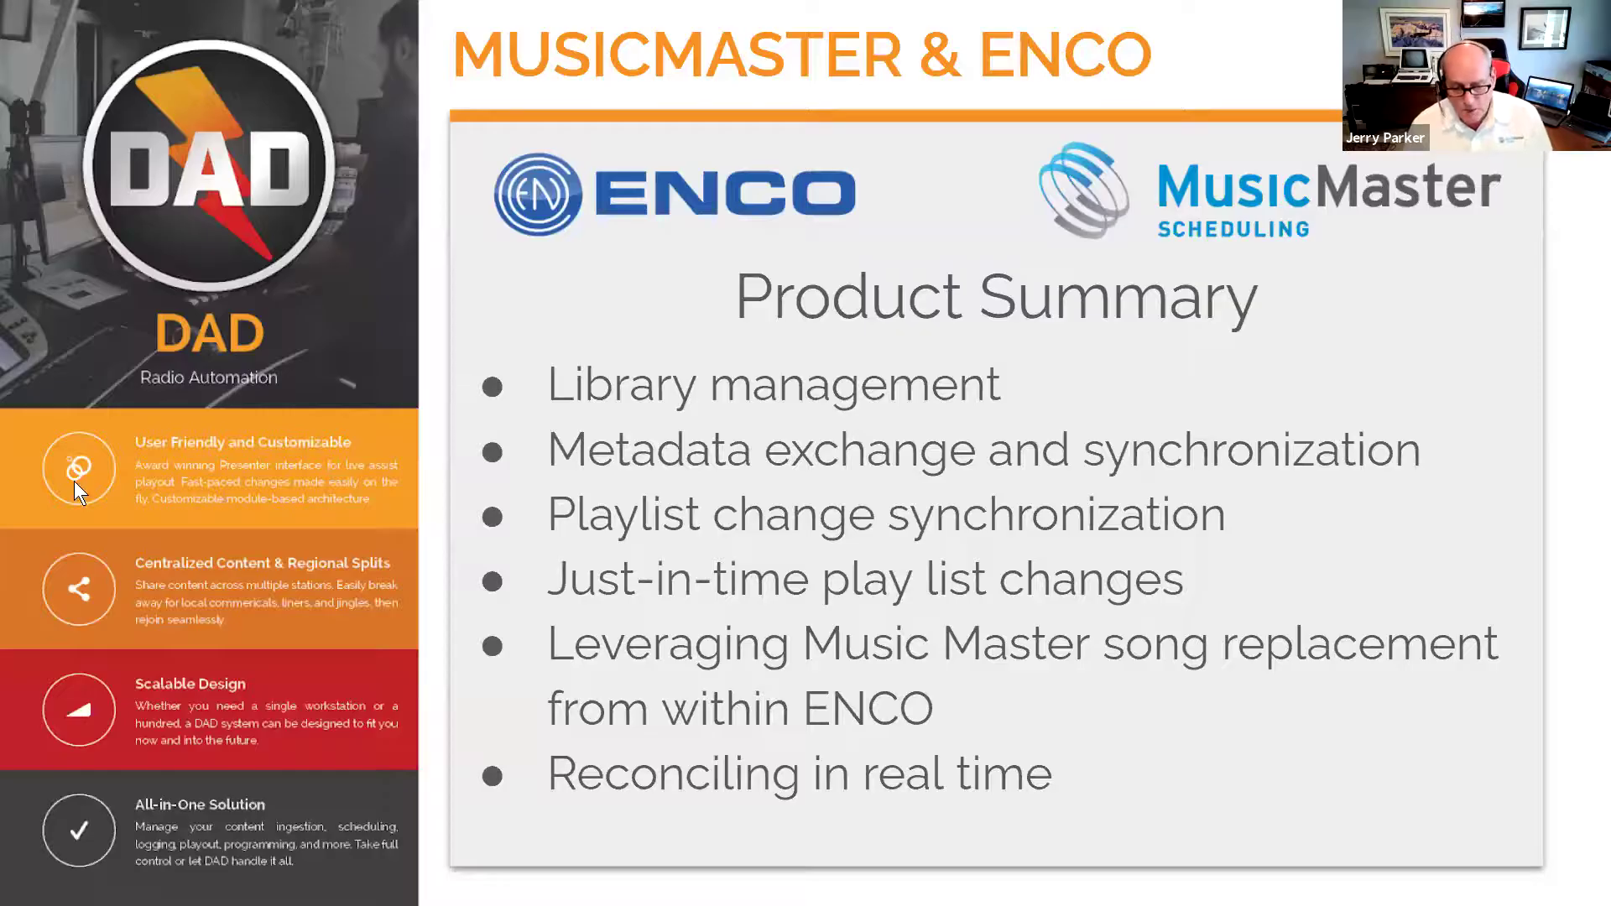